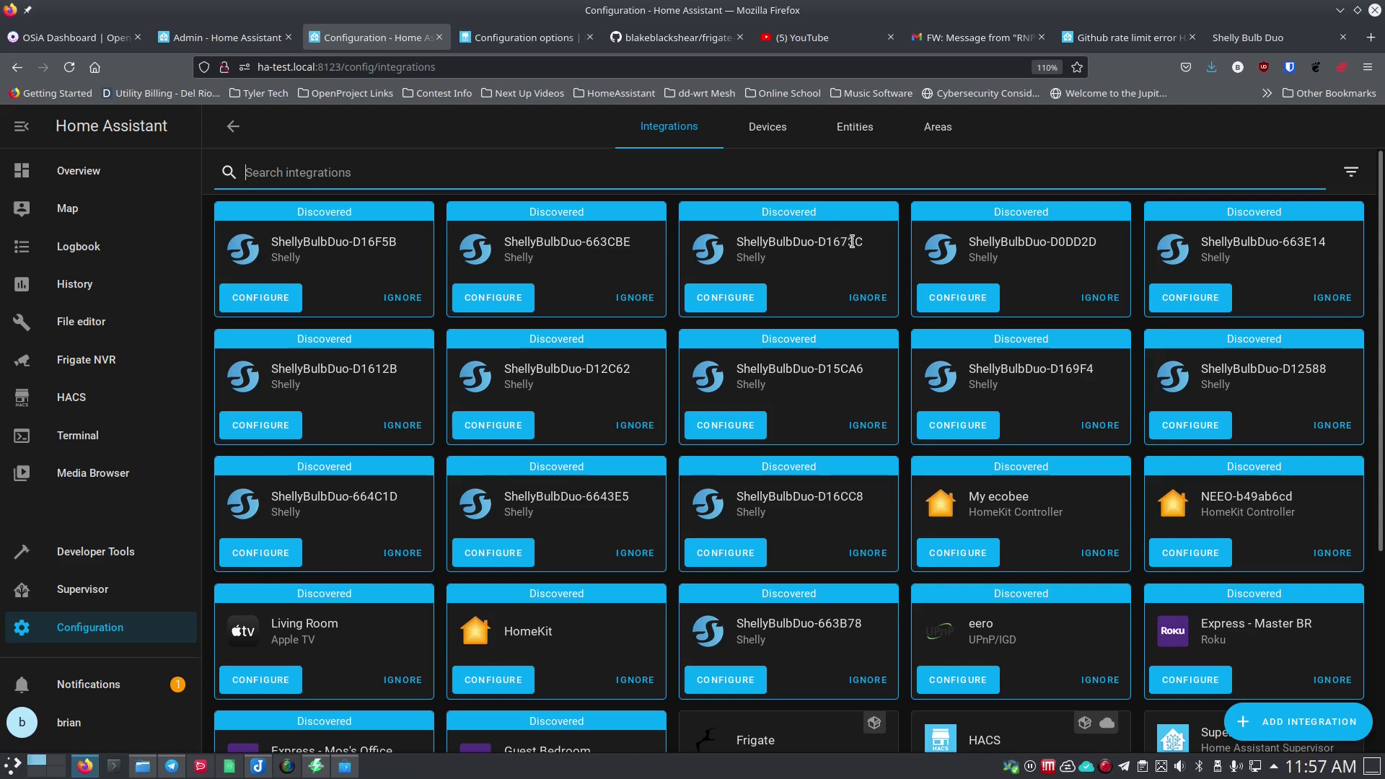
Step: Search integrations for 'D16f', configure the ShellyBulbDuo-D16F5B bulb, and assign it to the Office area
left_click(468, 173)
type("D1")
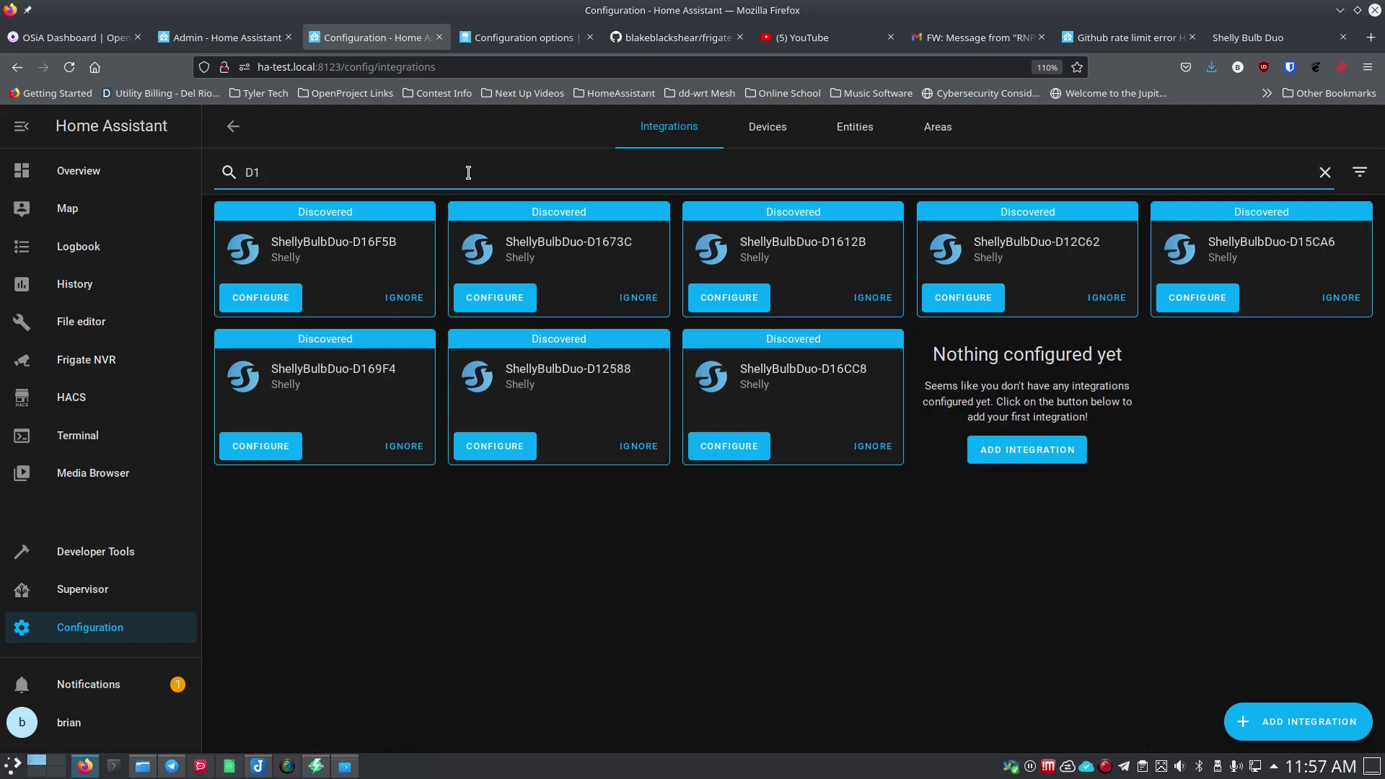
type("7")
key("BackSpace")
type("6")
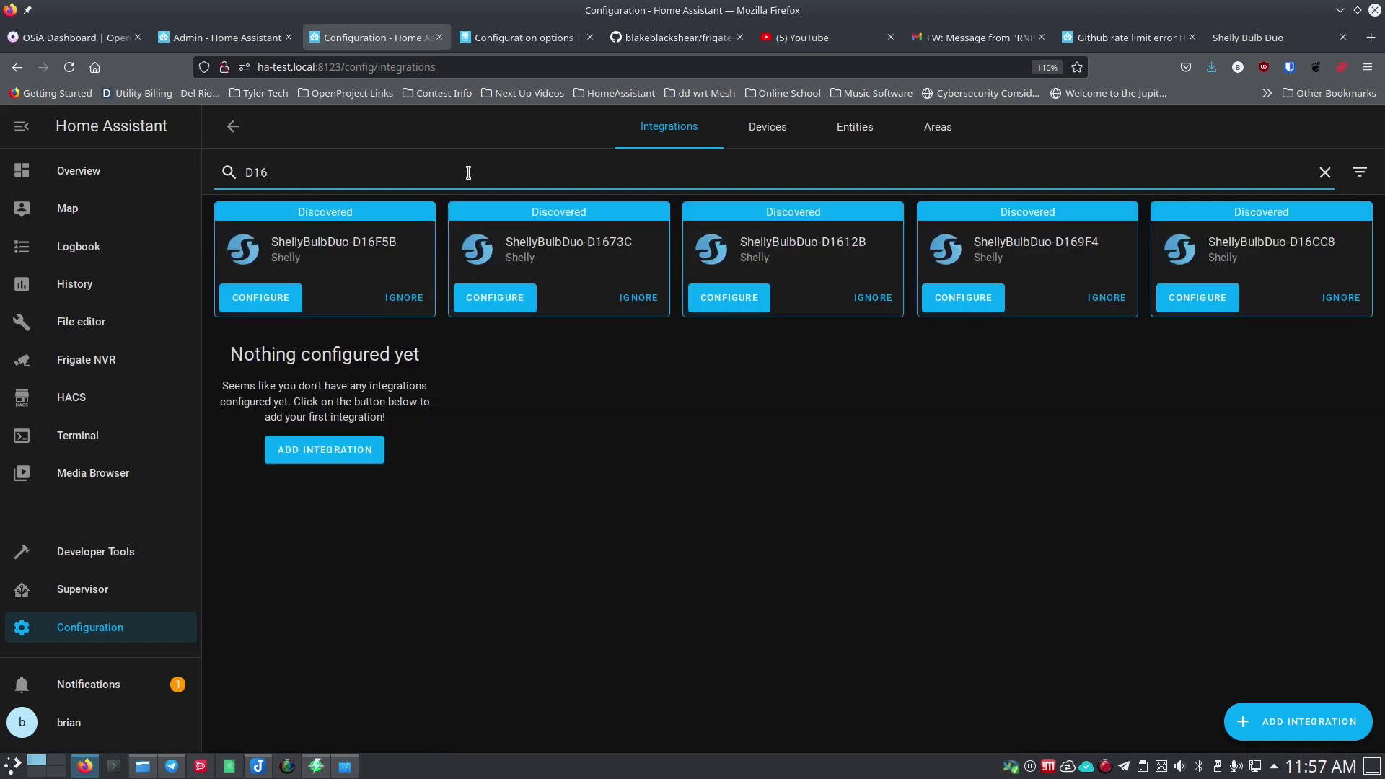
type("f")
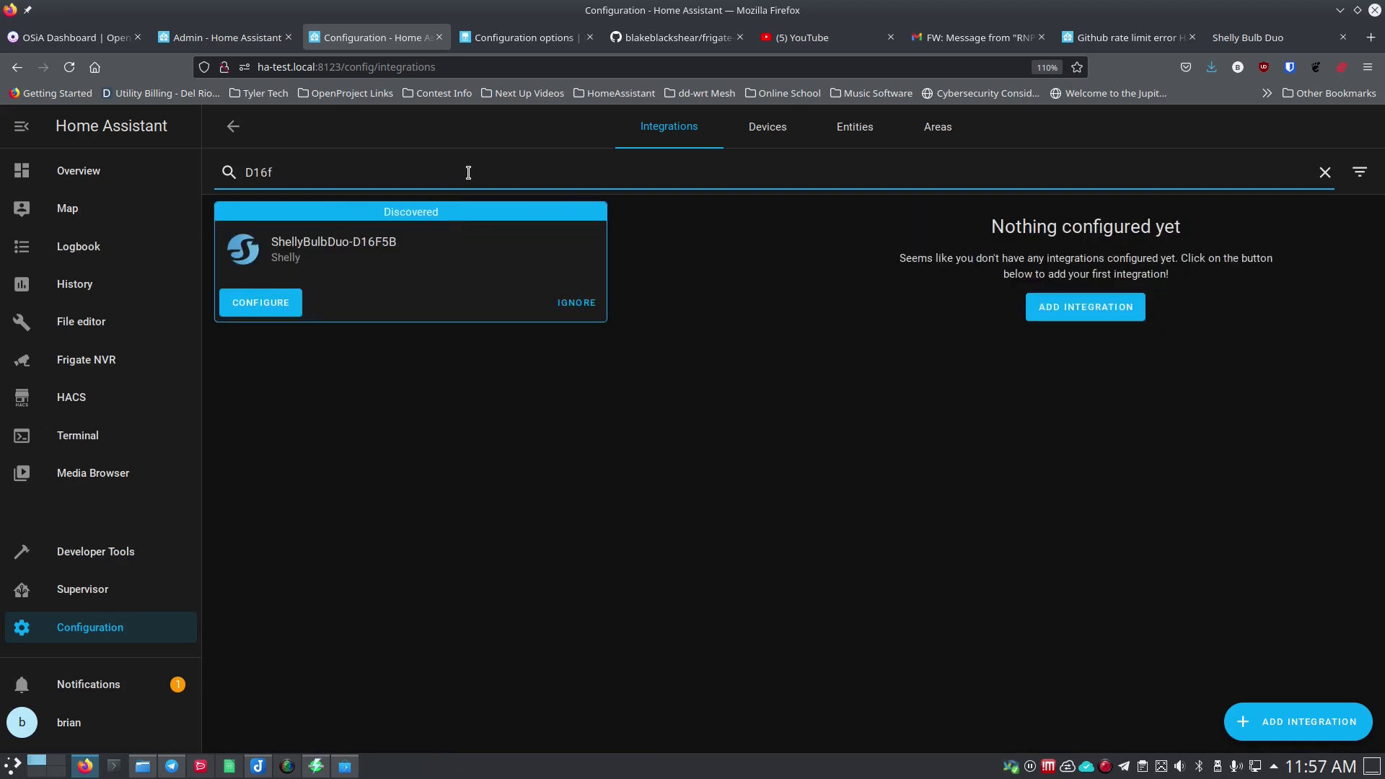
left_click(264, 306)
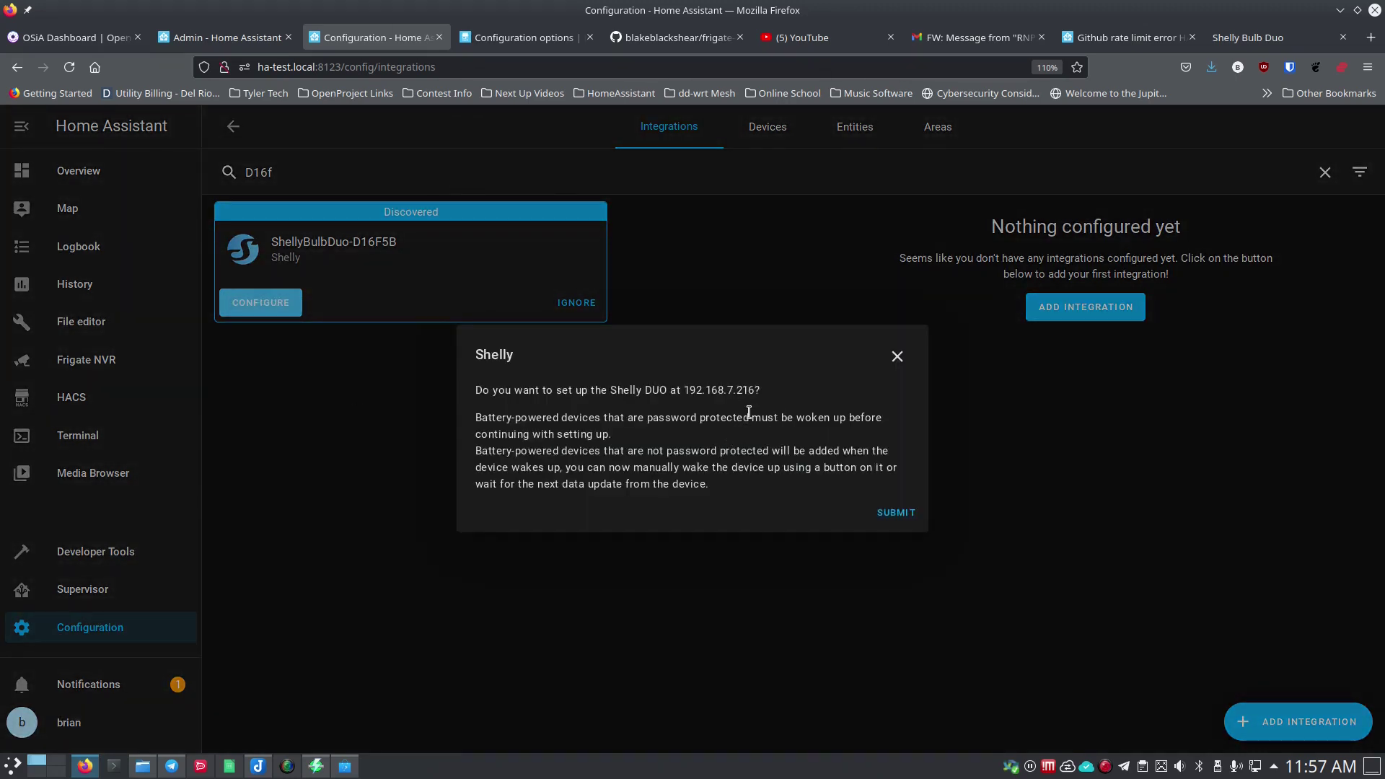
left_click(896, 514)
left_click(687, 486)
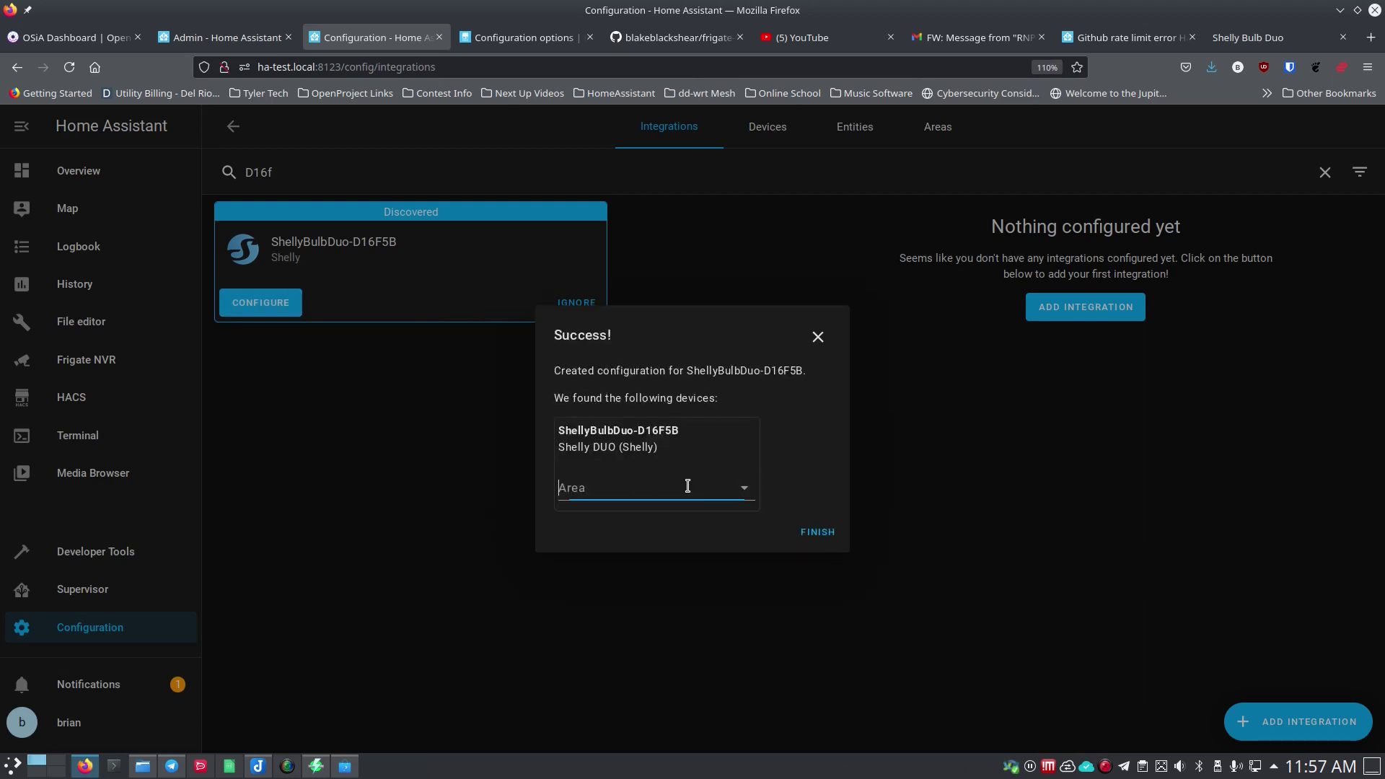
left_click(616, 680)
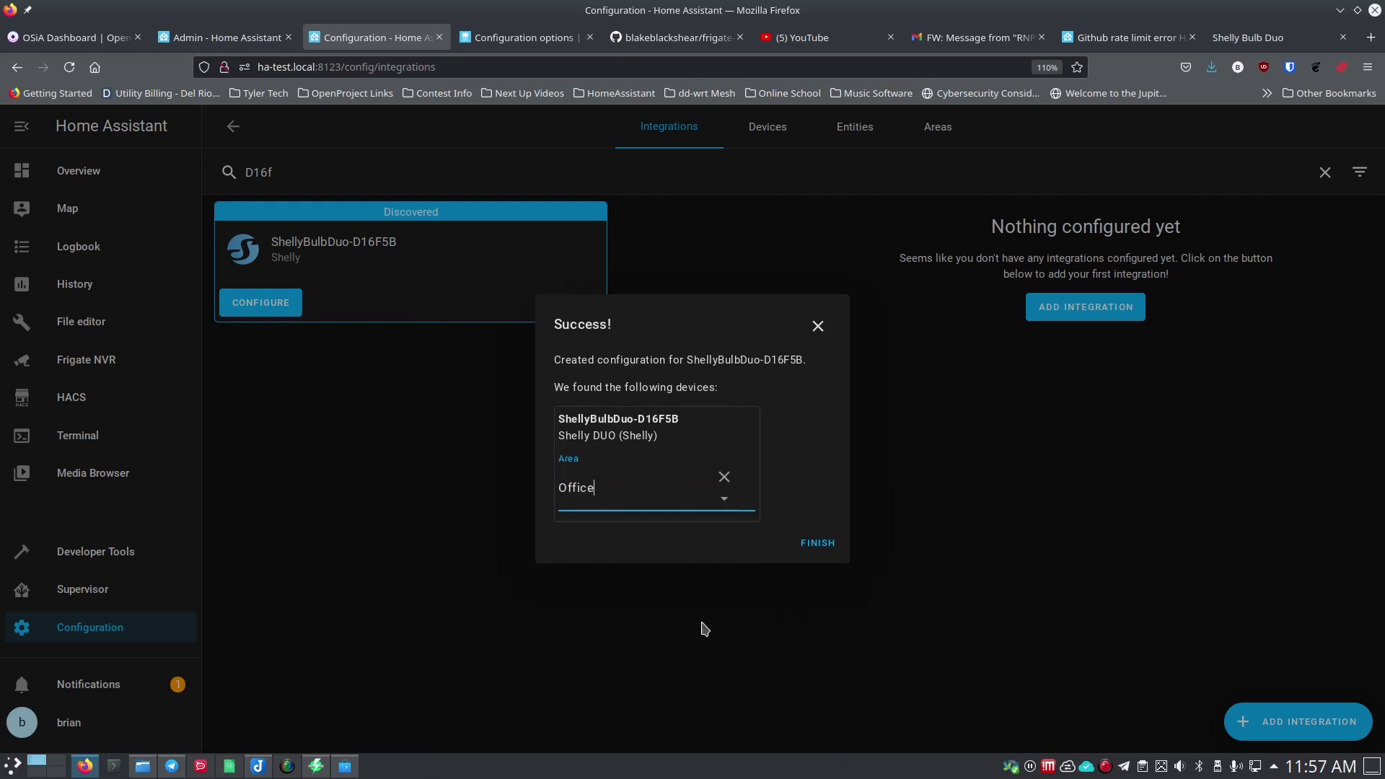
left_click(818, 546)
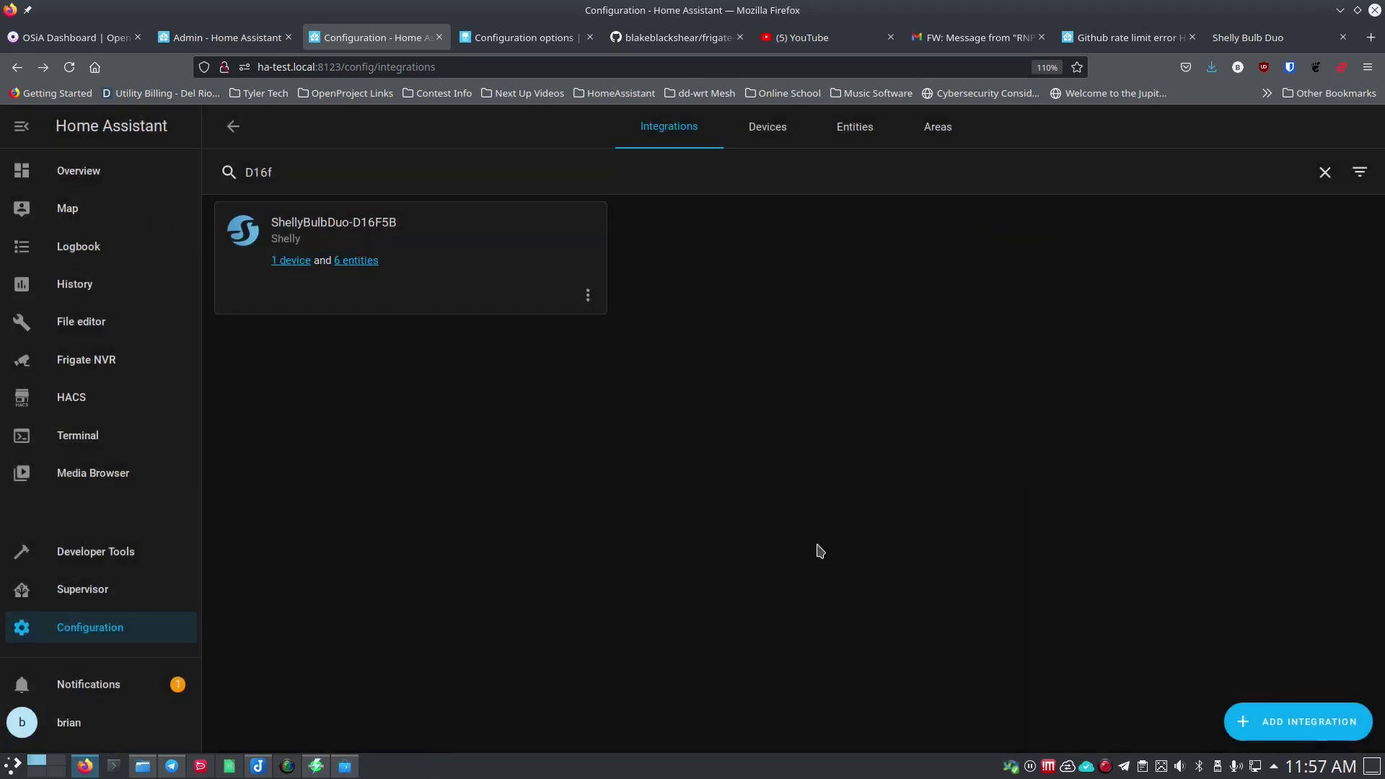
Step: Rename the Shelly integration's shellybutton1-E09806A8F70B entry to Button-Test-1
left_click(103, 640)
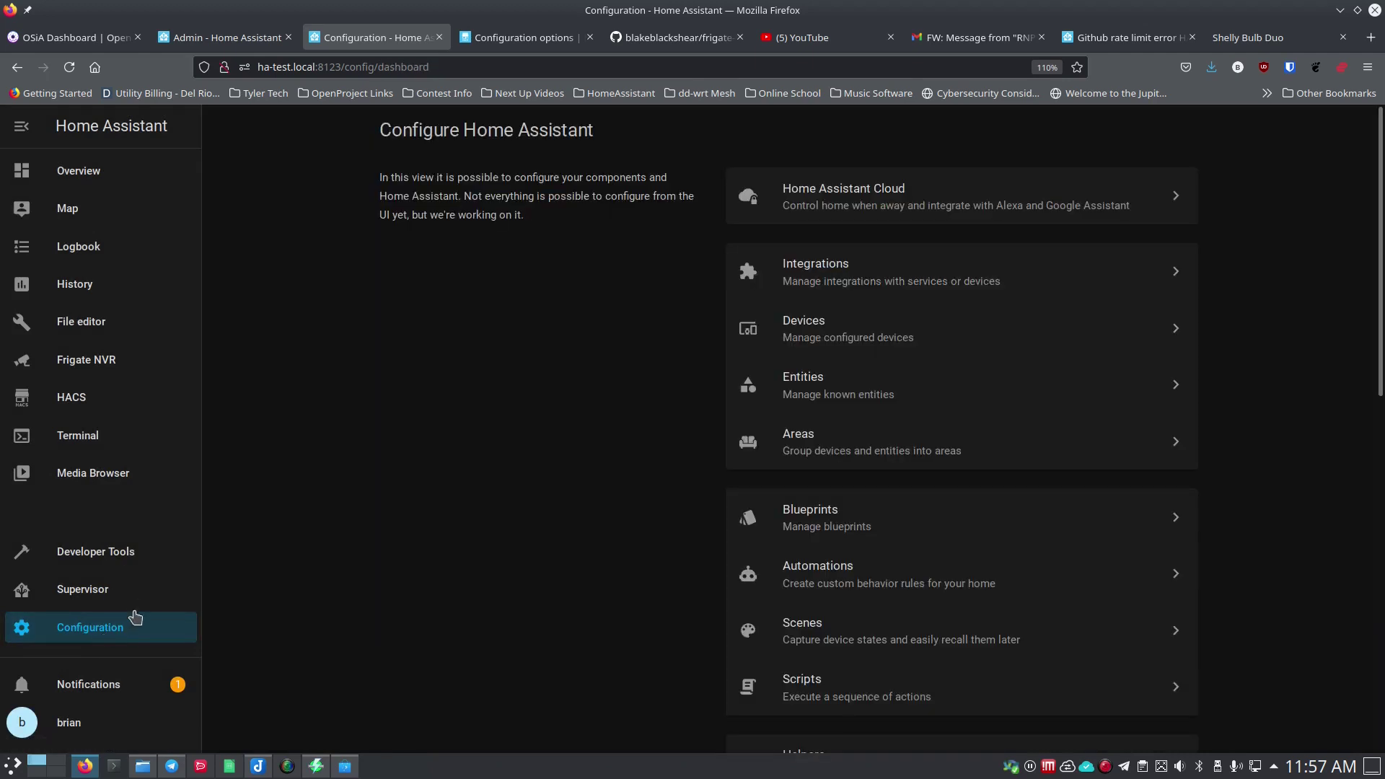
left_click(828, 274)
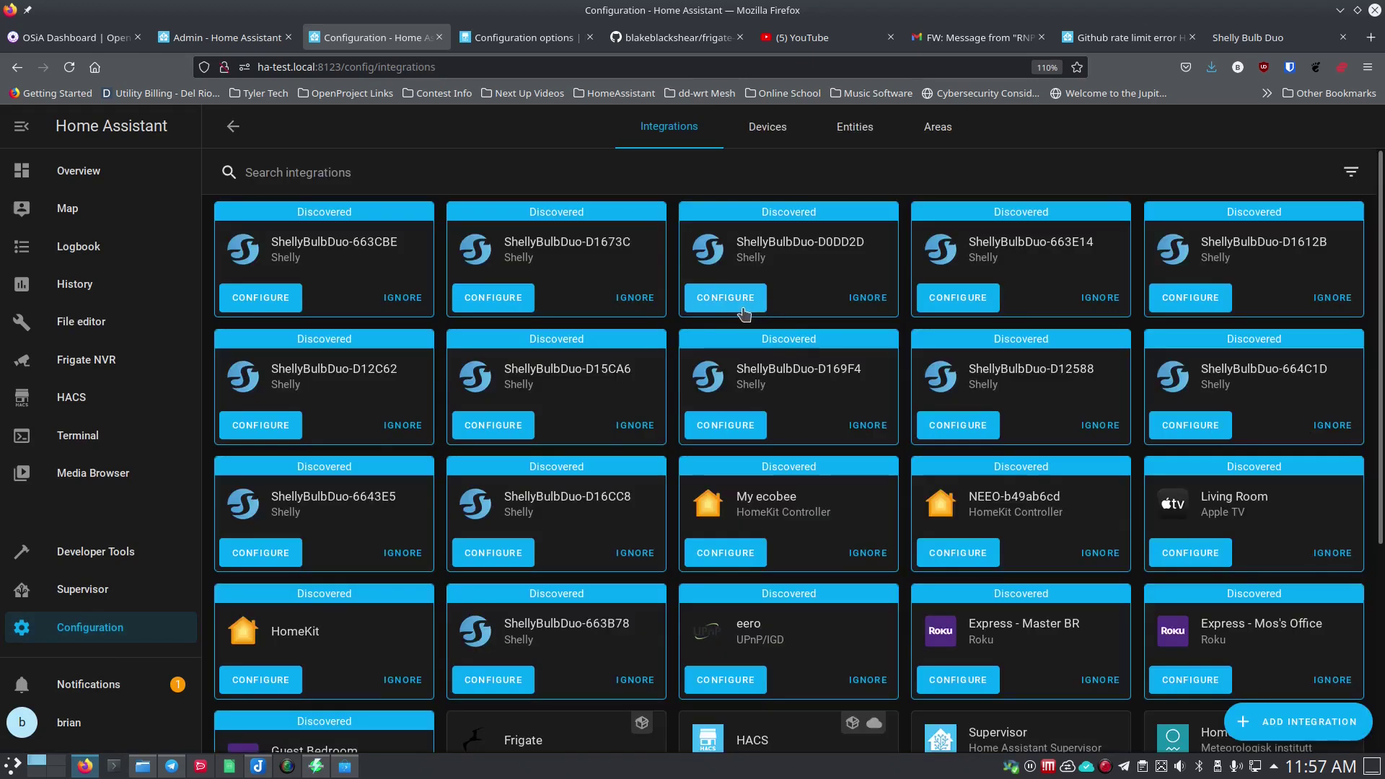
scroll(660, 417, "down", 4)
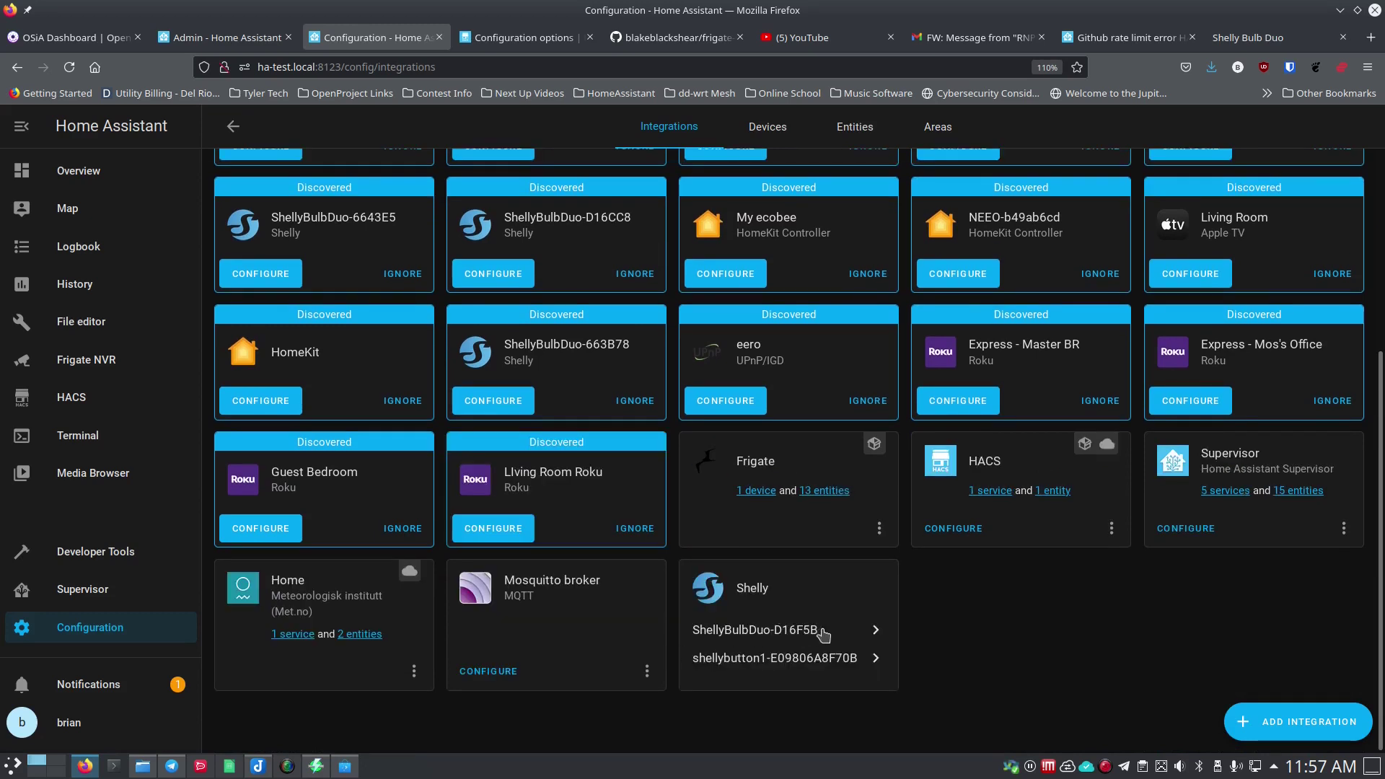
left_click(810, 657)
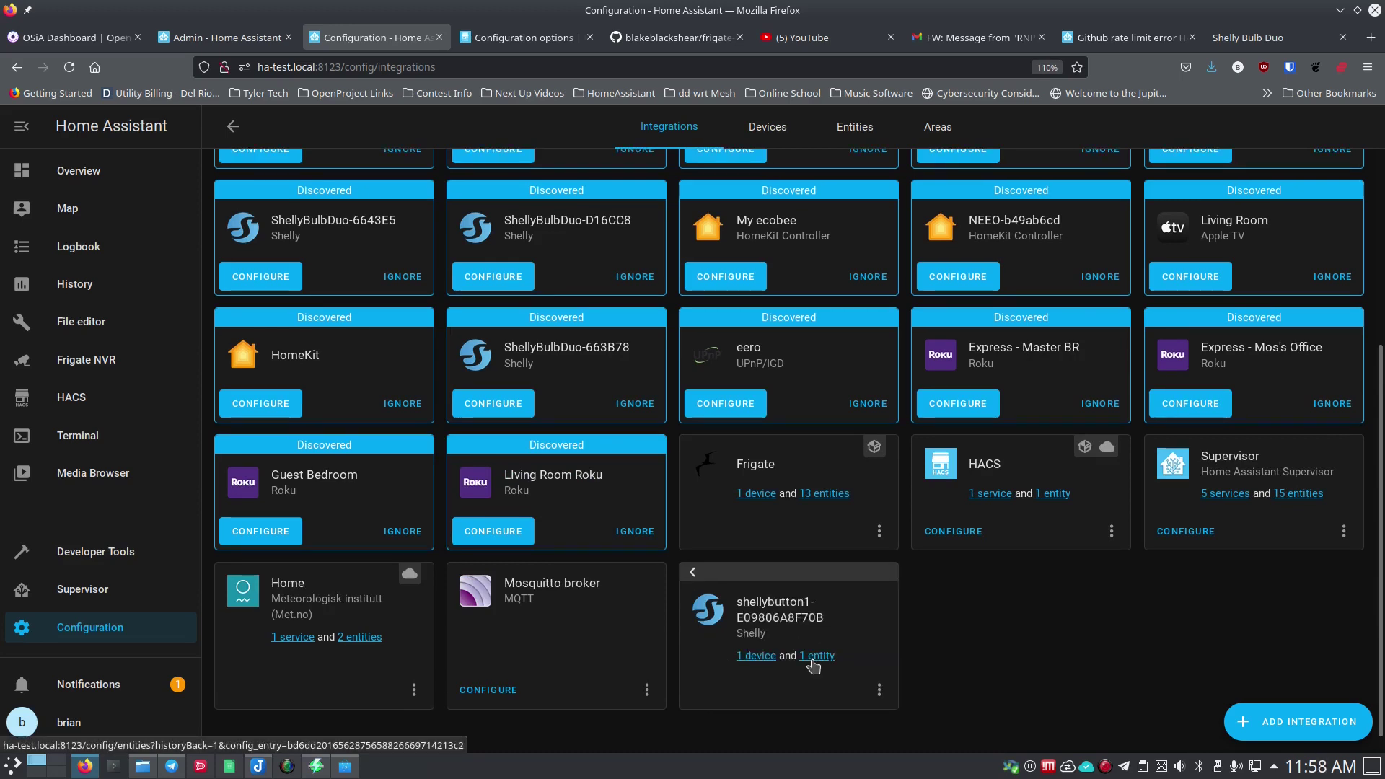
left_click(878, 689)
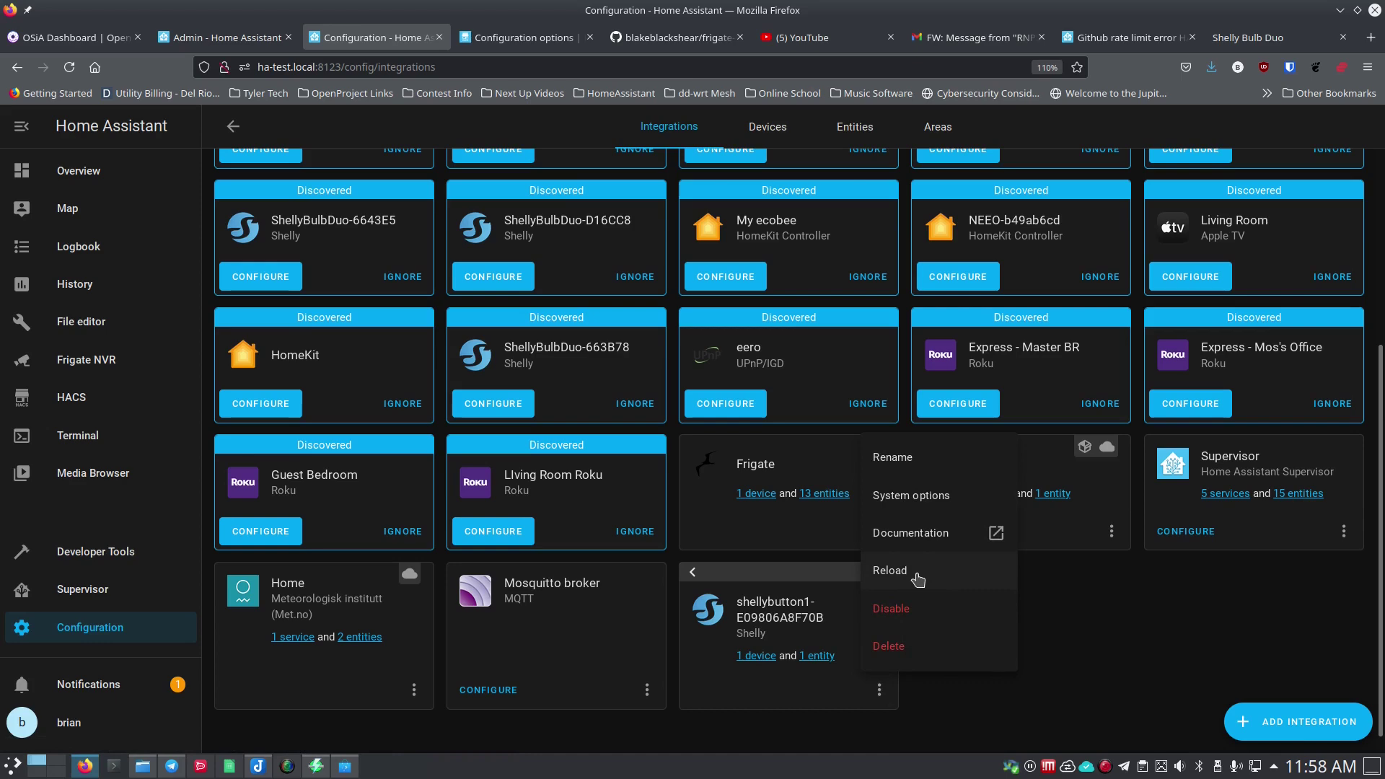
left_click(911, 459)
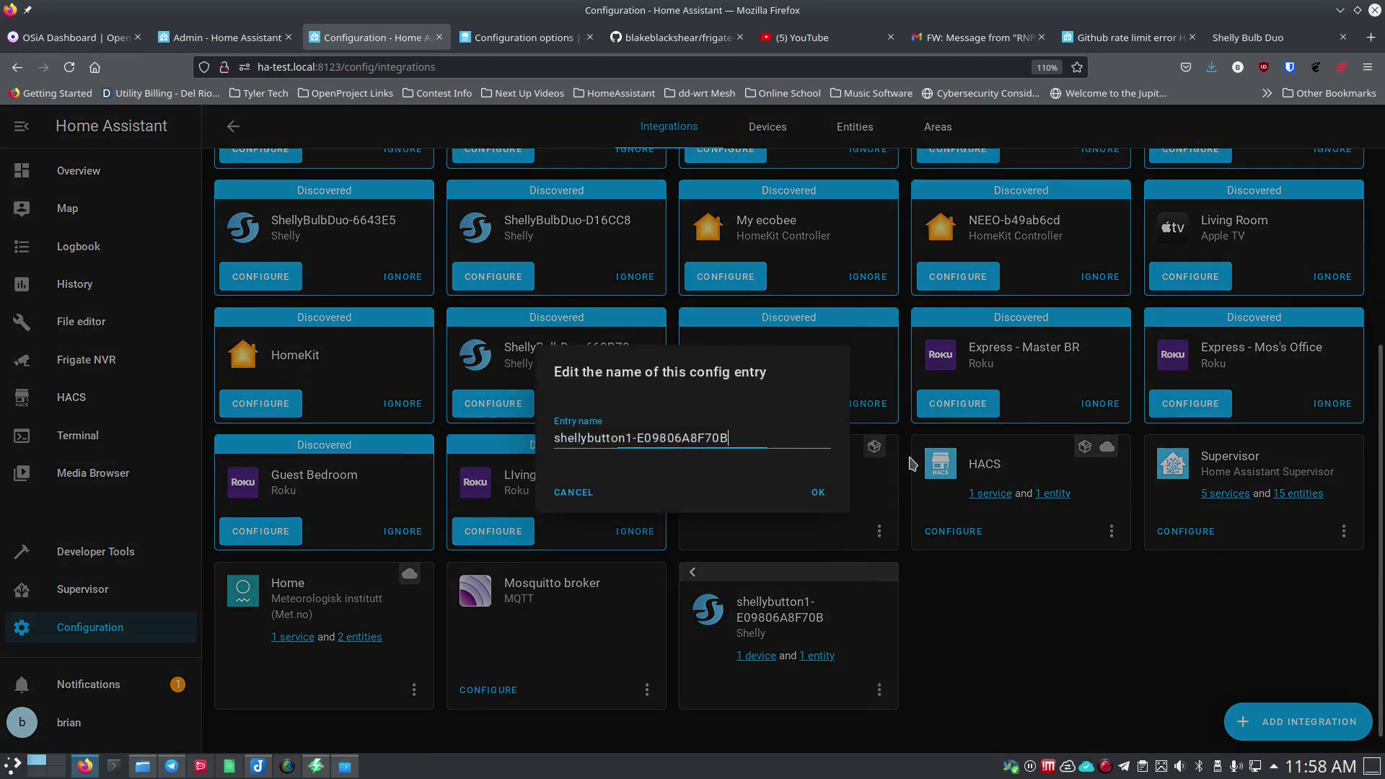
key("BackSpace")
key("BackSpace")
key("BackSpace")
key("BackSpace")
key("BackSpace")
key("BackSpace")
key("BackSpace")
key("BackSpace")
key("BackSpace")
key("BackSpace")
key("BackSpace")
key("BackSpace")
key("BackSpace")
key("BackSpace")
key("BackSpace")
key("BackSpace")
key("BackSpace")
key("BackSpace")
key("BackSpace")
key("BackSpace")
type("Button-Test-")
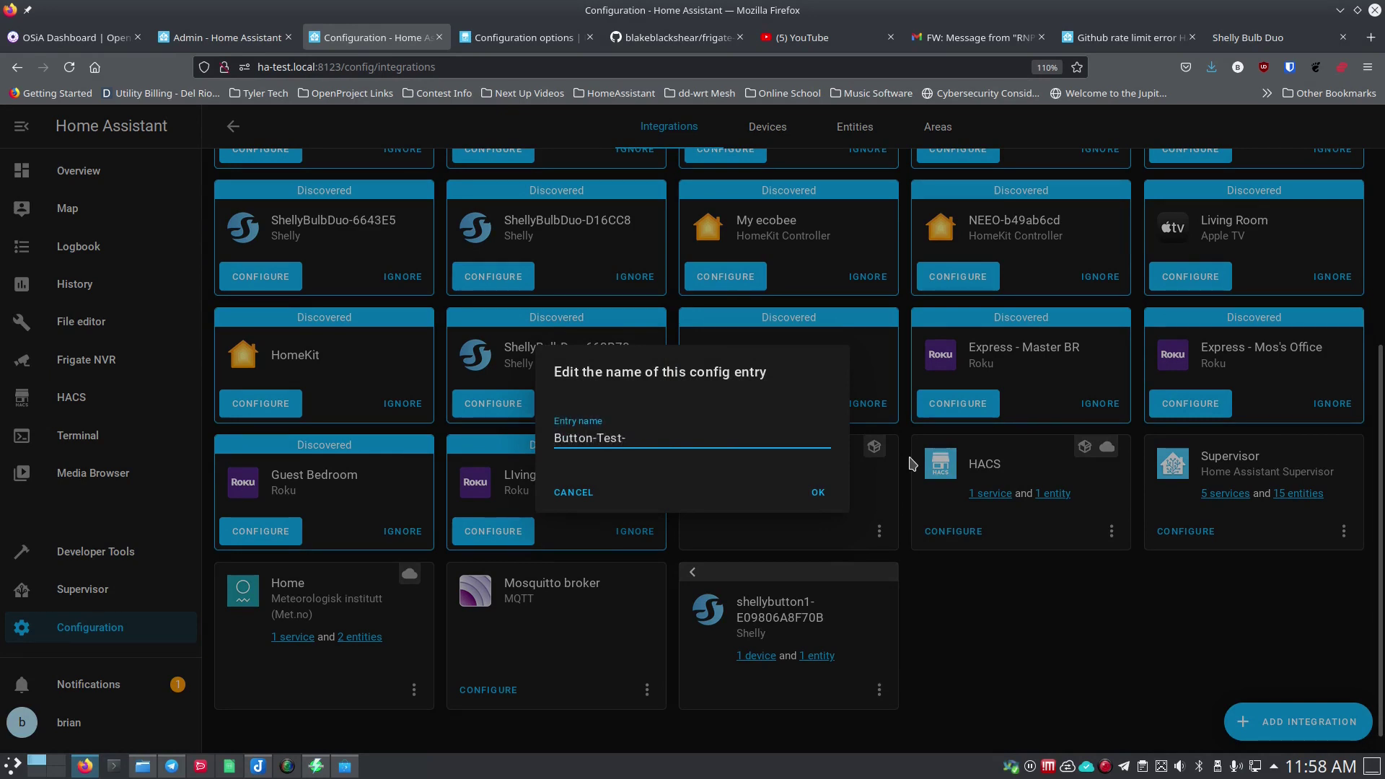
type("1")
left_click(818, 493)
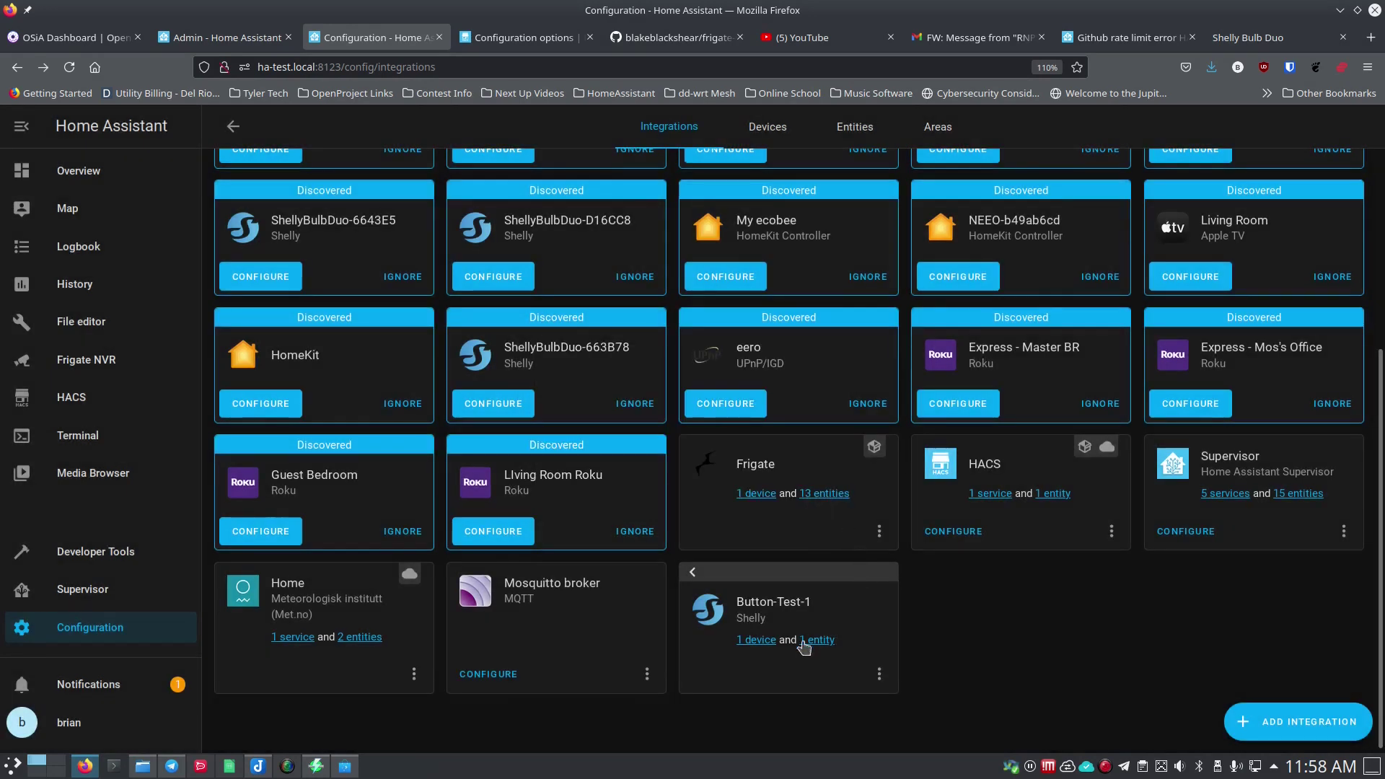
Step: Rename the Button-Test-1 device to button_test_1, also renaming its entity IDs
left_click(758, 642)
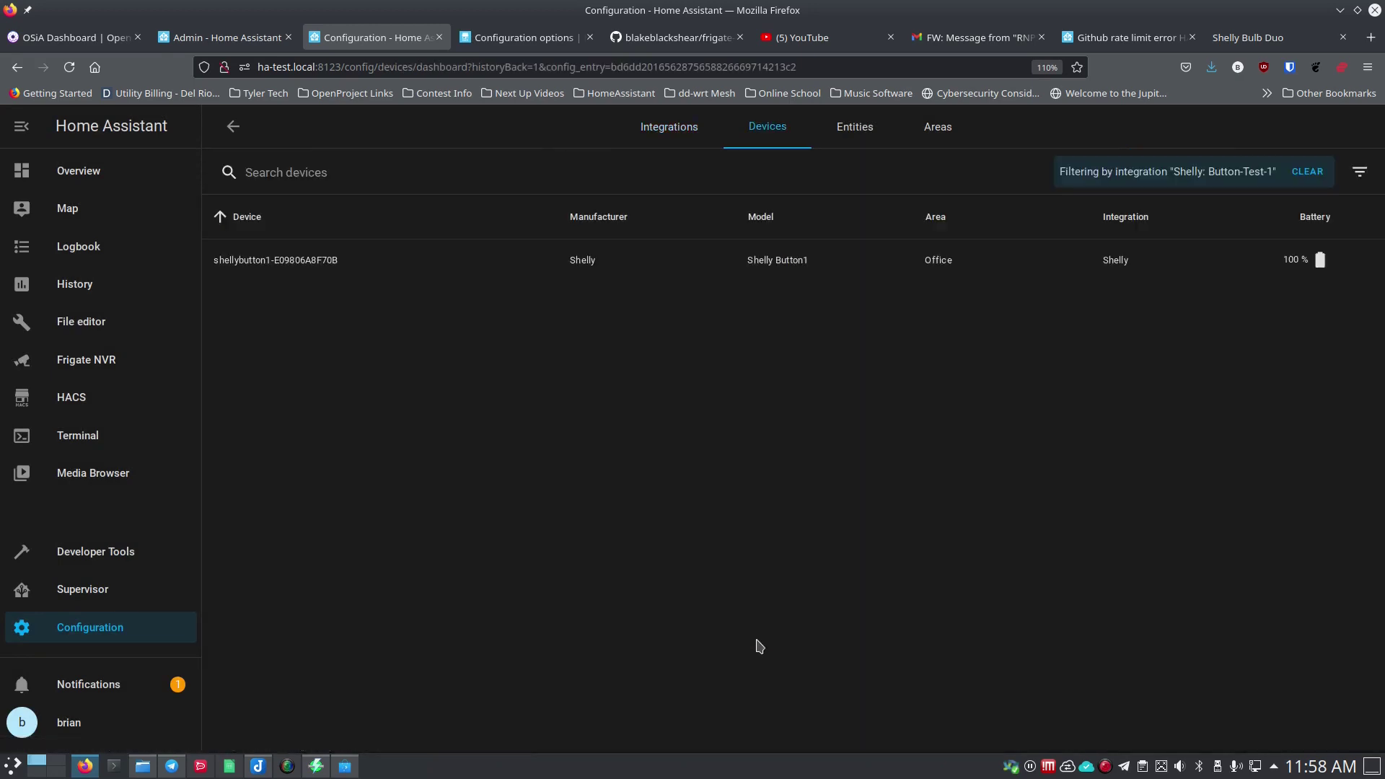
left_click(282, 268)
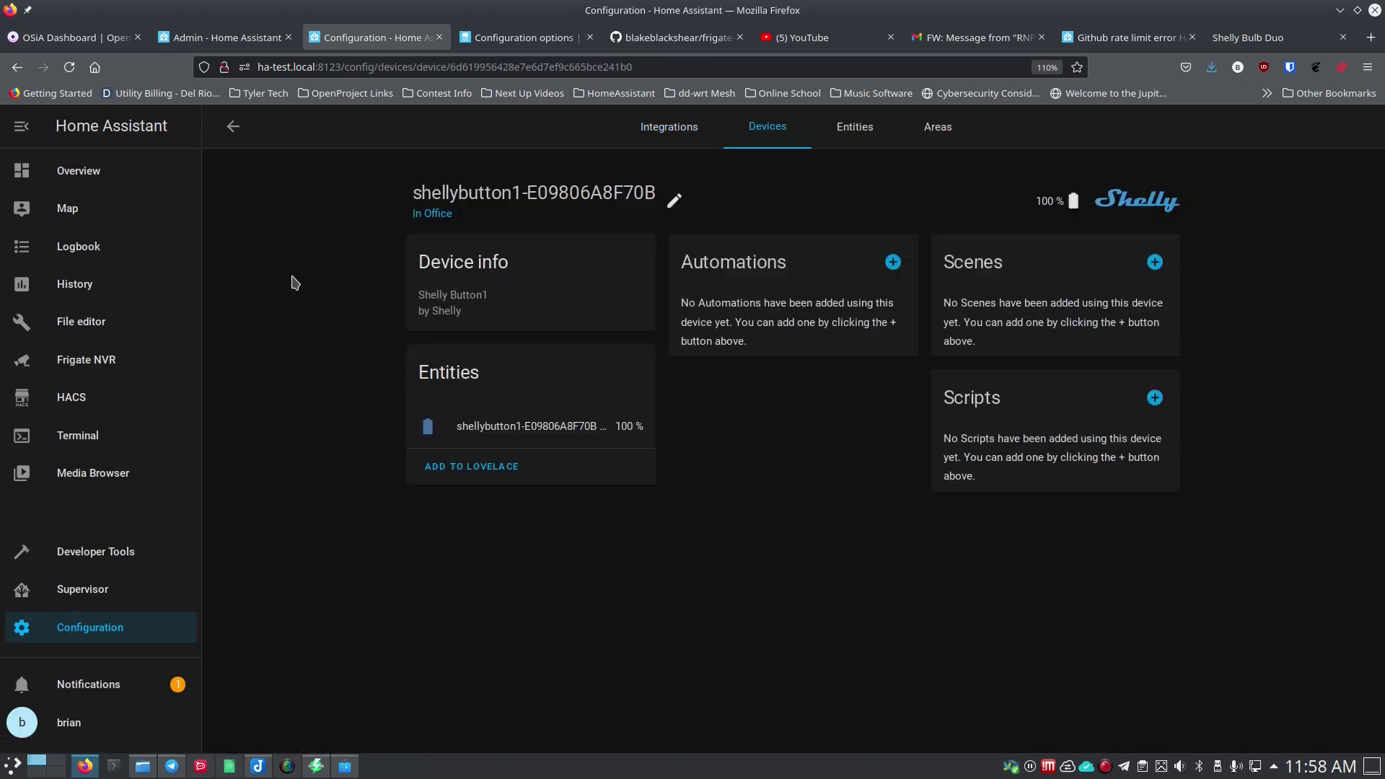
left_click(689, 200)
left_click(664, 373)
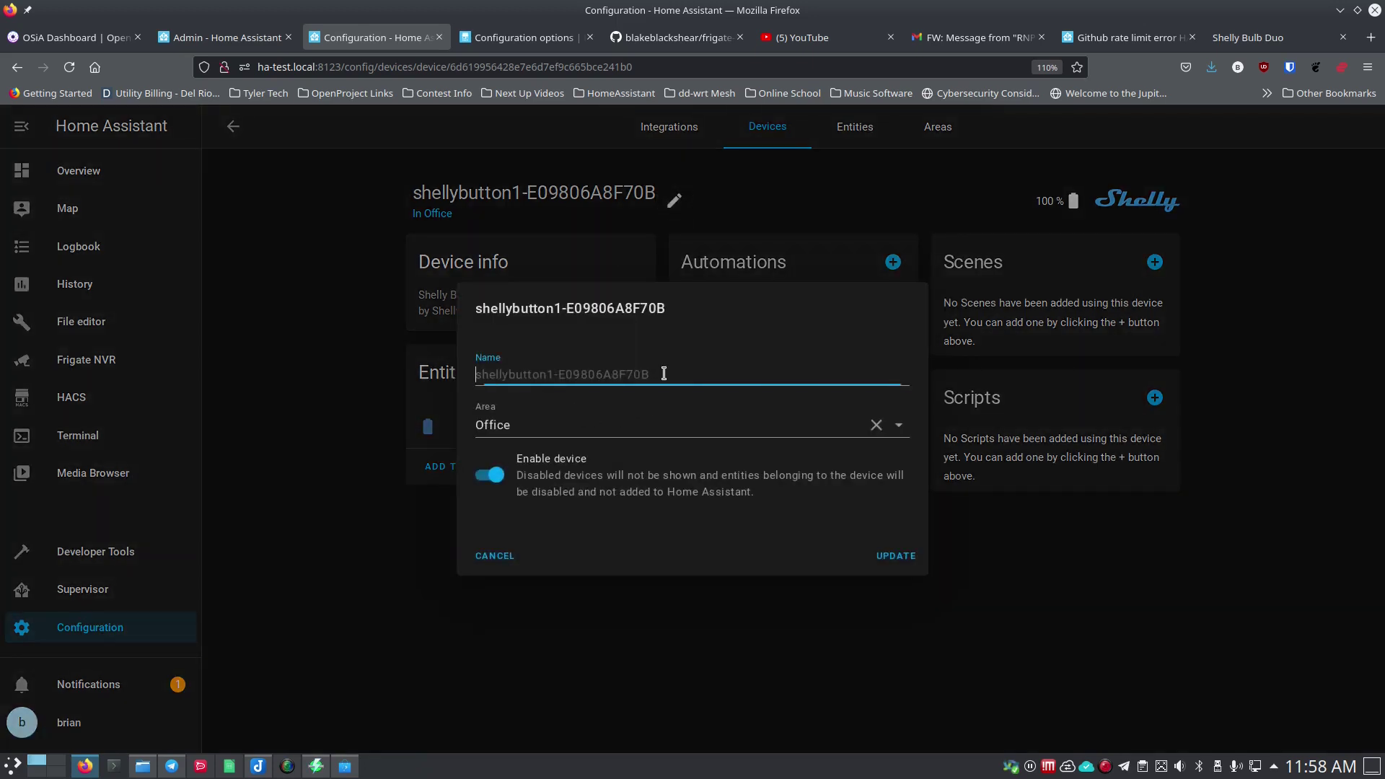
type("button_test_1")
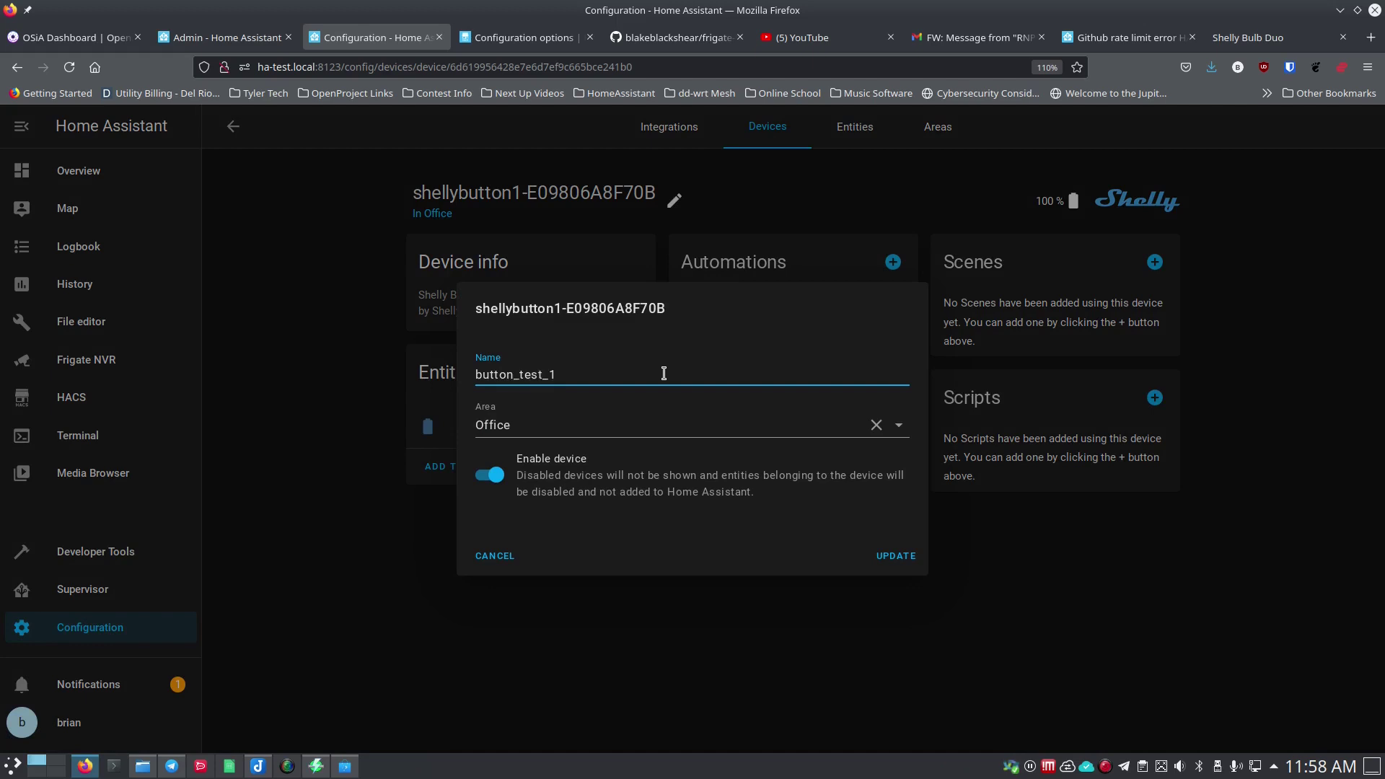
left_click(888, 562)
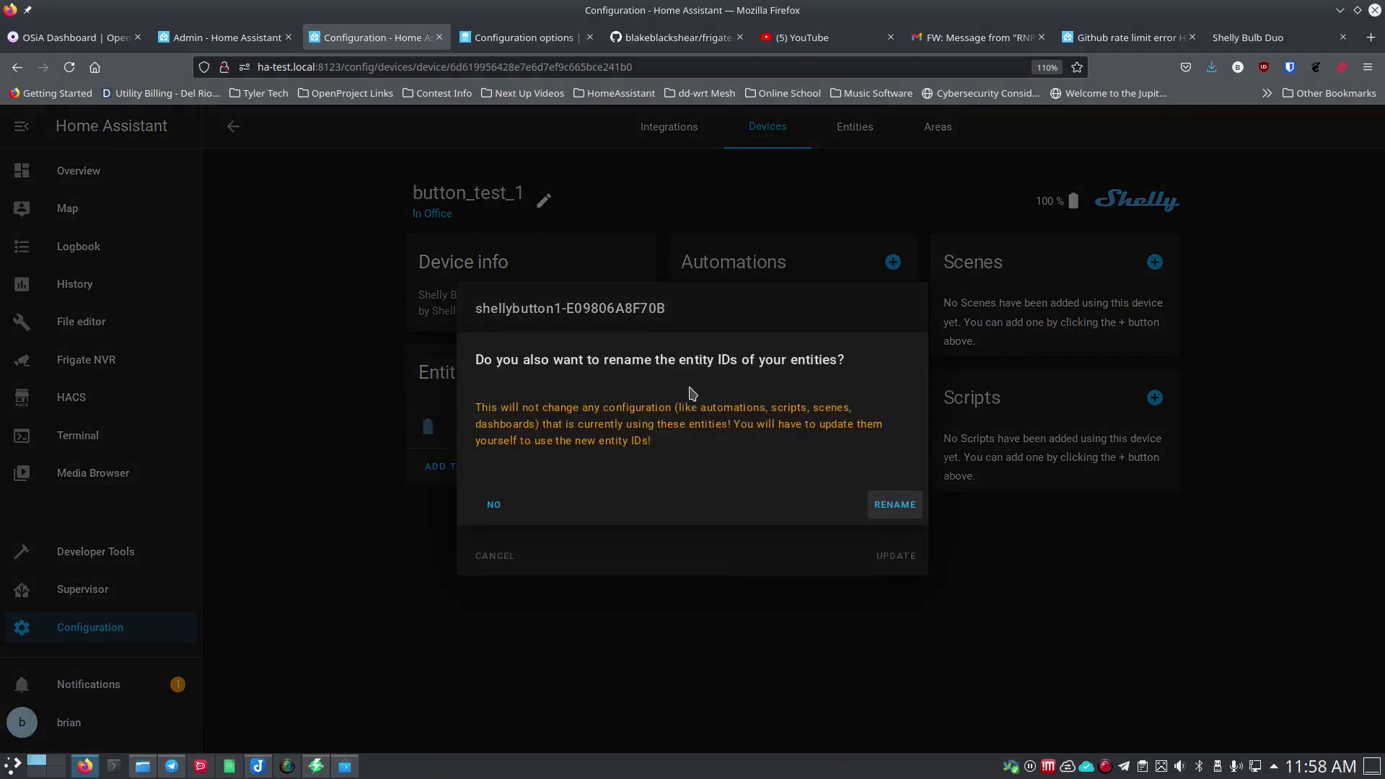
left_click(889, 505)
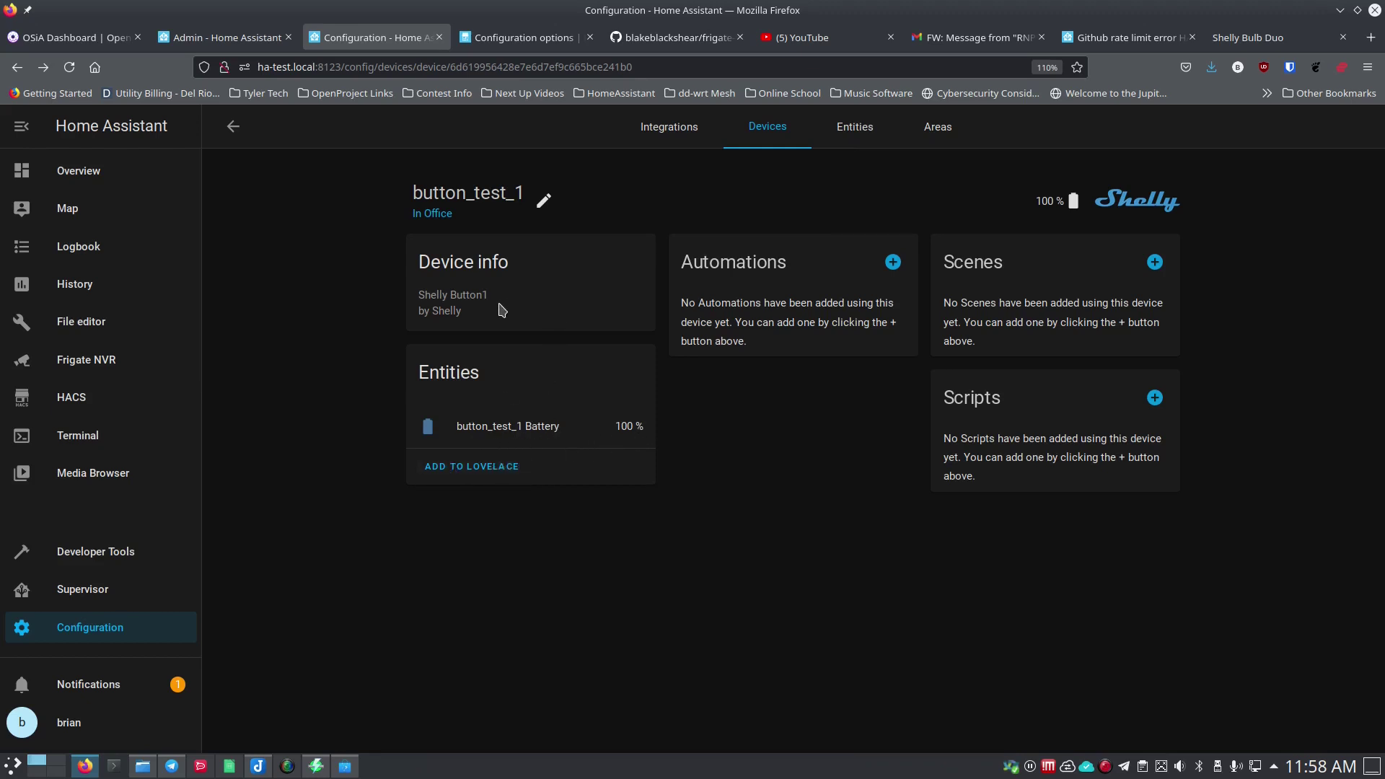
left_click(109, 634)
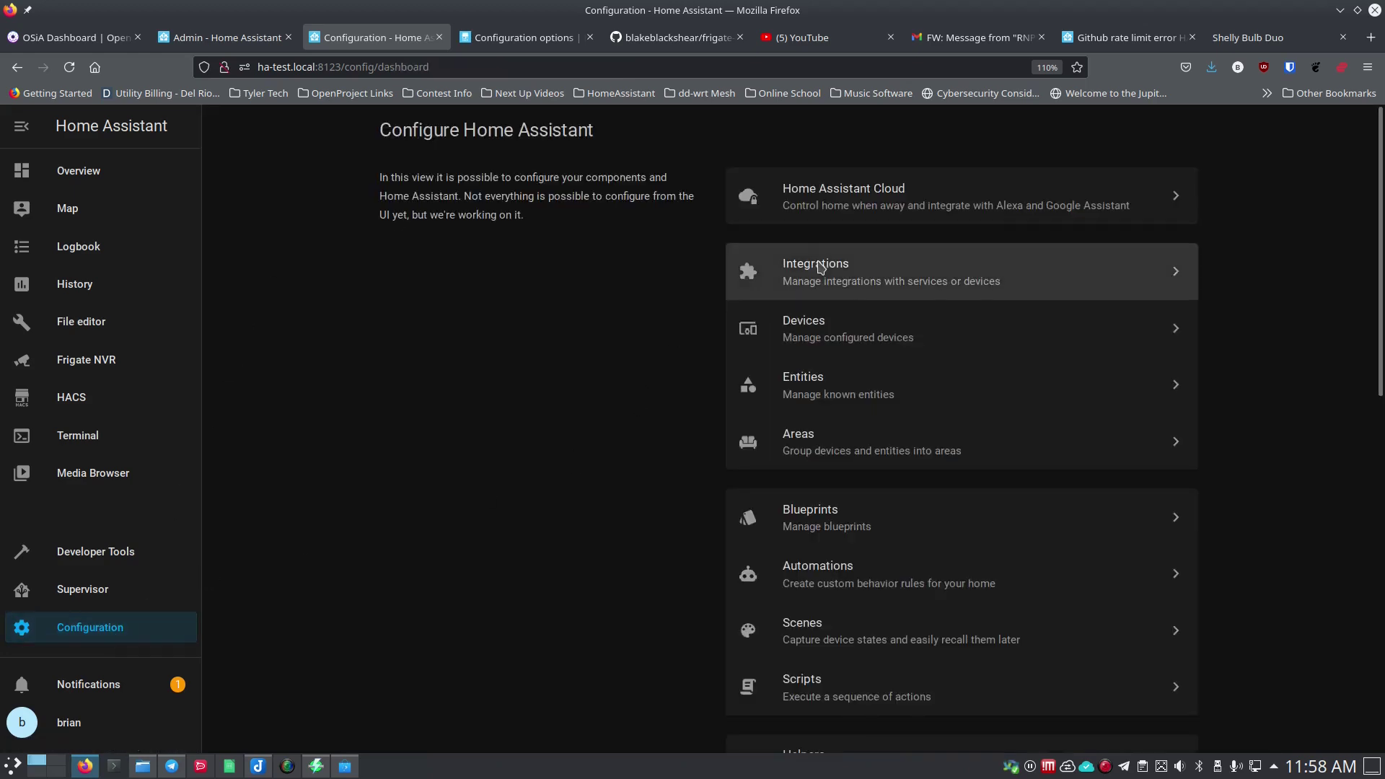
Step: Change the Shelly card's ShellyBulbDuo-D16F5B entry name to Shelly-bulb-office-1
left_click(793, 265)
scroll(722, 493, "down", 5)
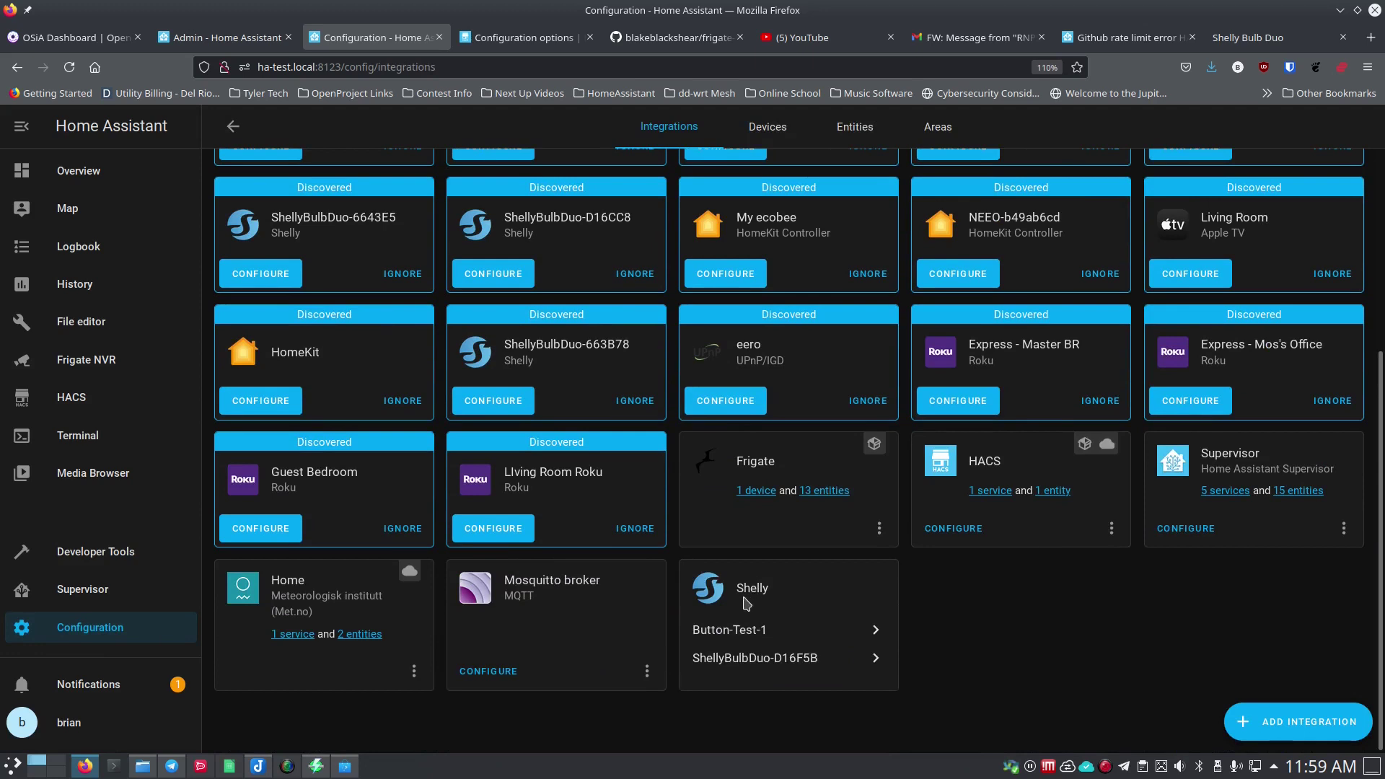
left_click(763, 658)
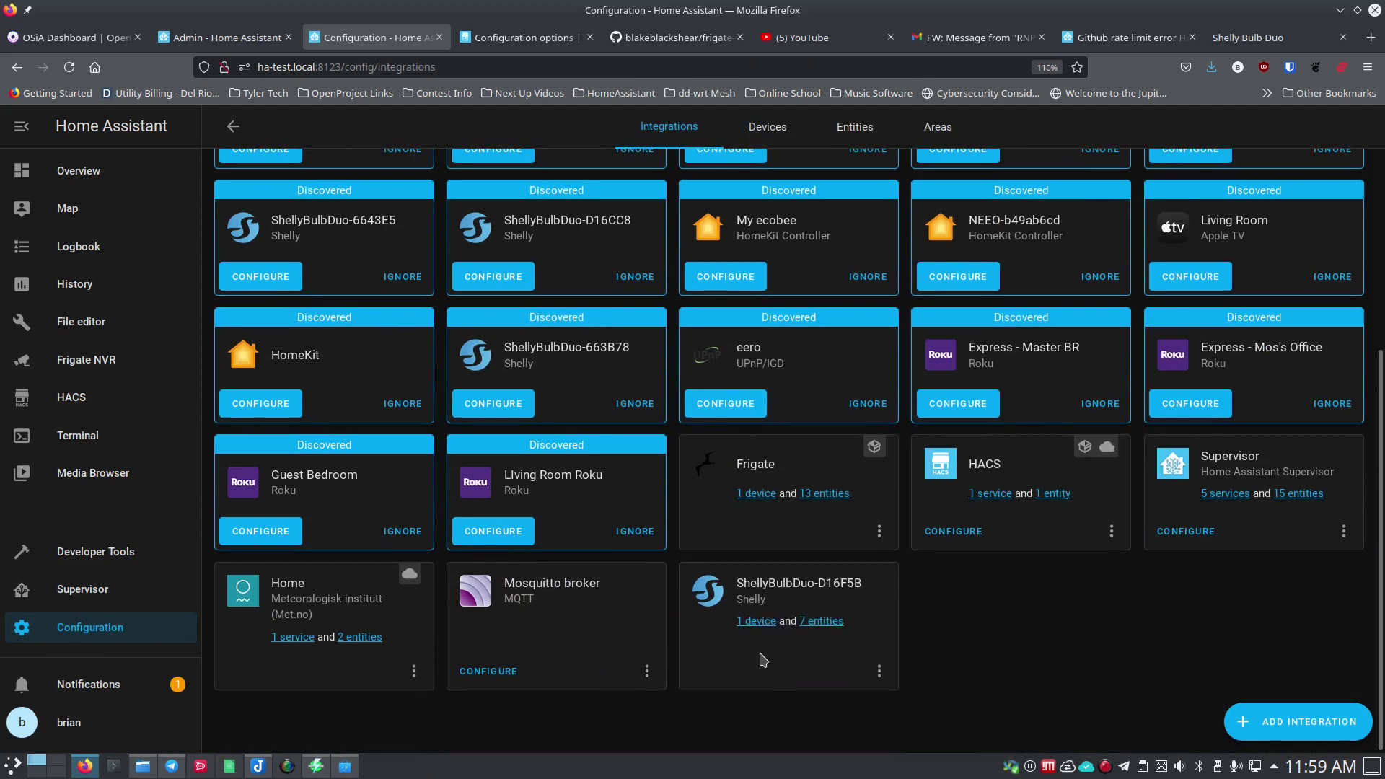
left_click(881, 677)
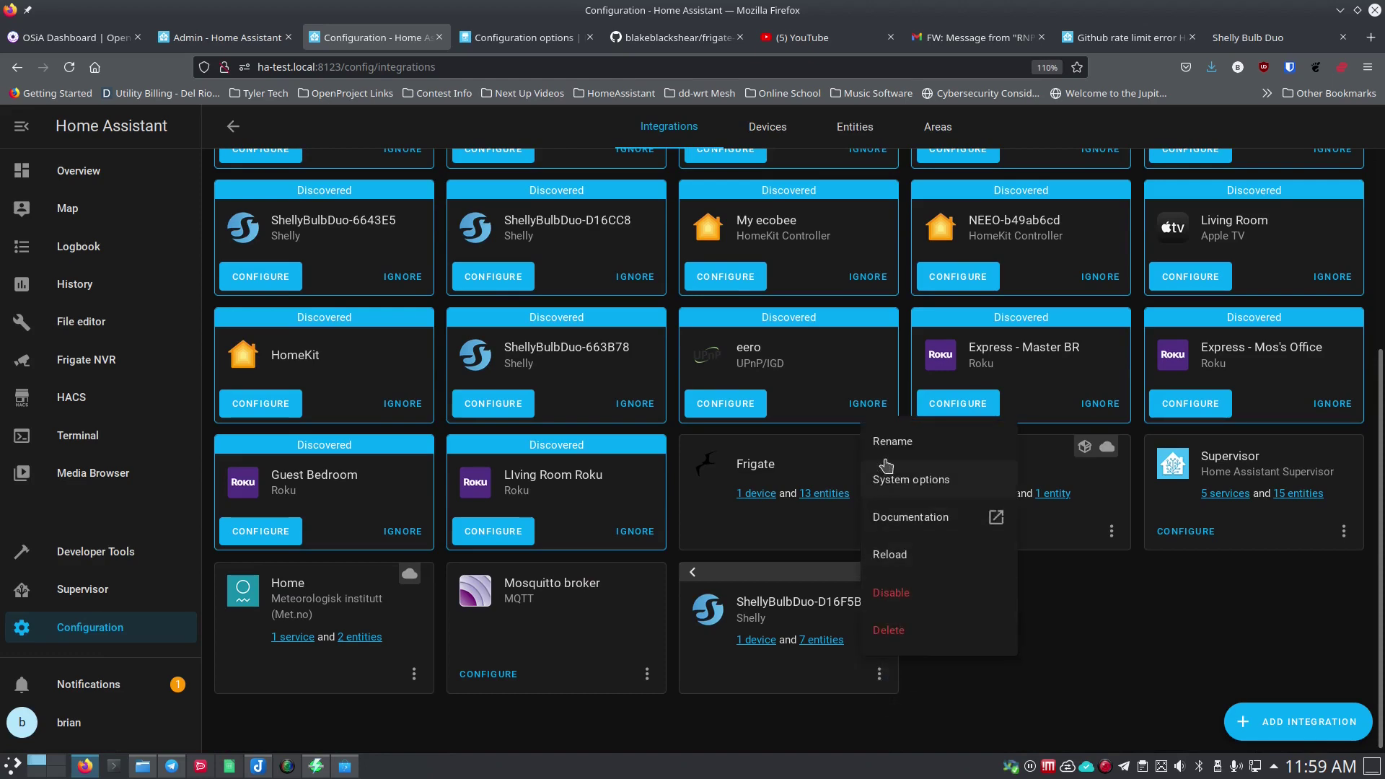
left_click(888, 442)
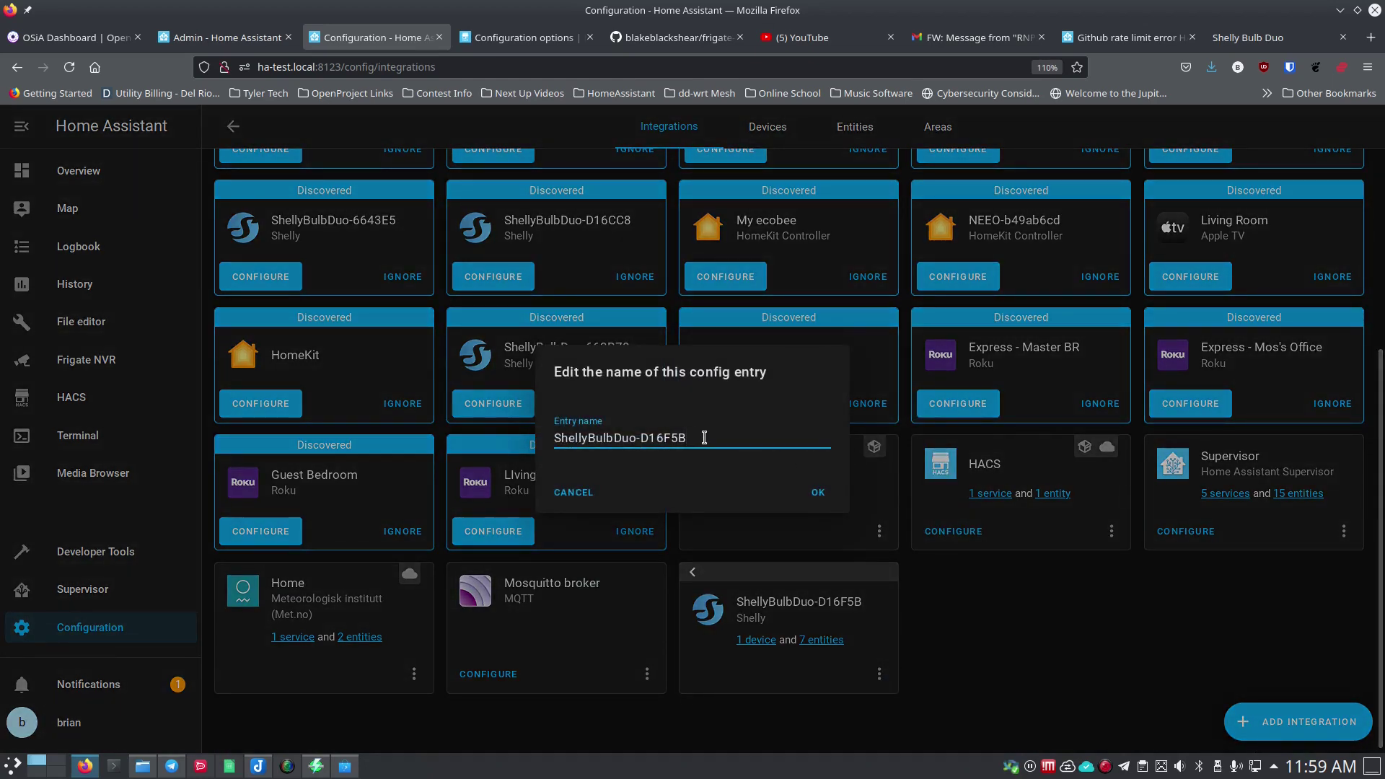
left_click_drag(704, 438, 523, 437)
type("Shelly-bulb-office")
left_click(818, 494)
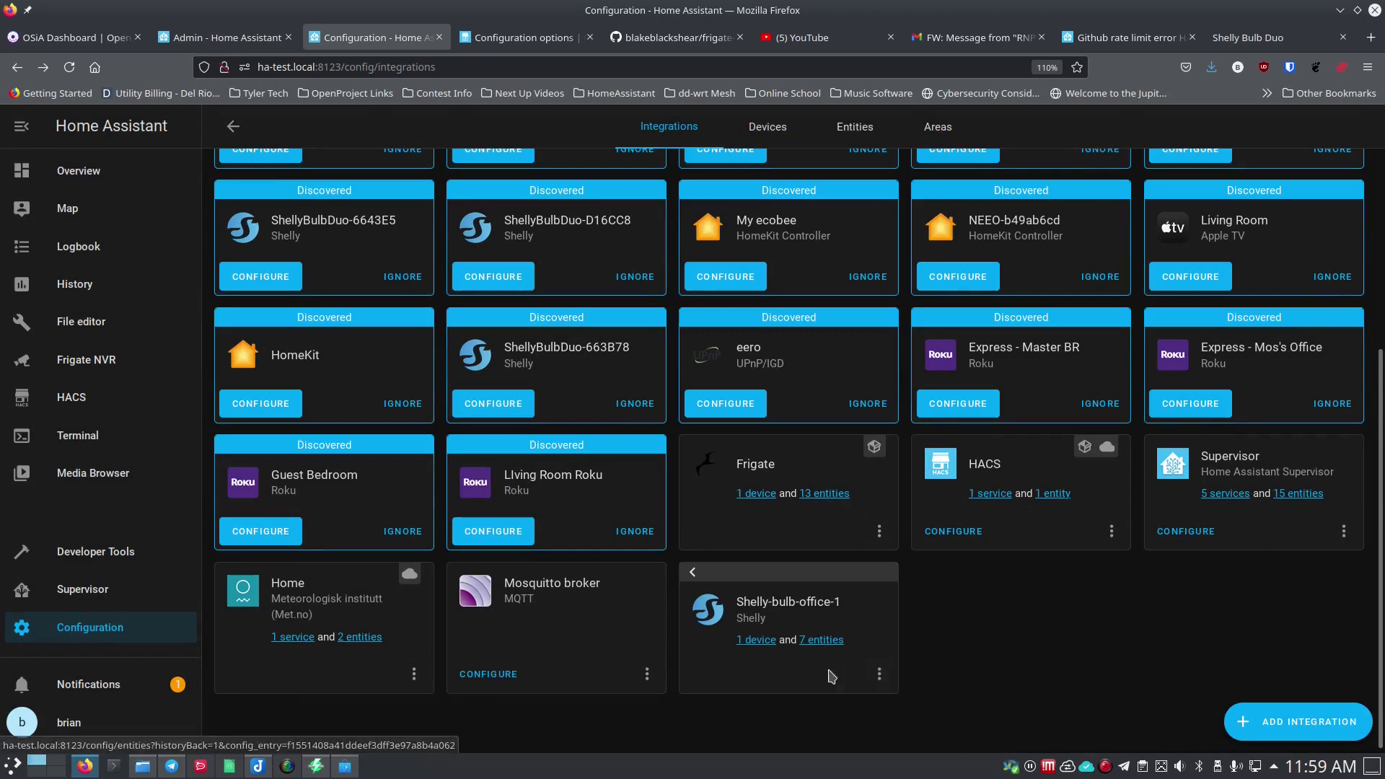
Step: Name the bulb's device shelly_bulb_office_1 and rename its entity IDs to match
left_click(767, 641)
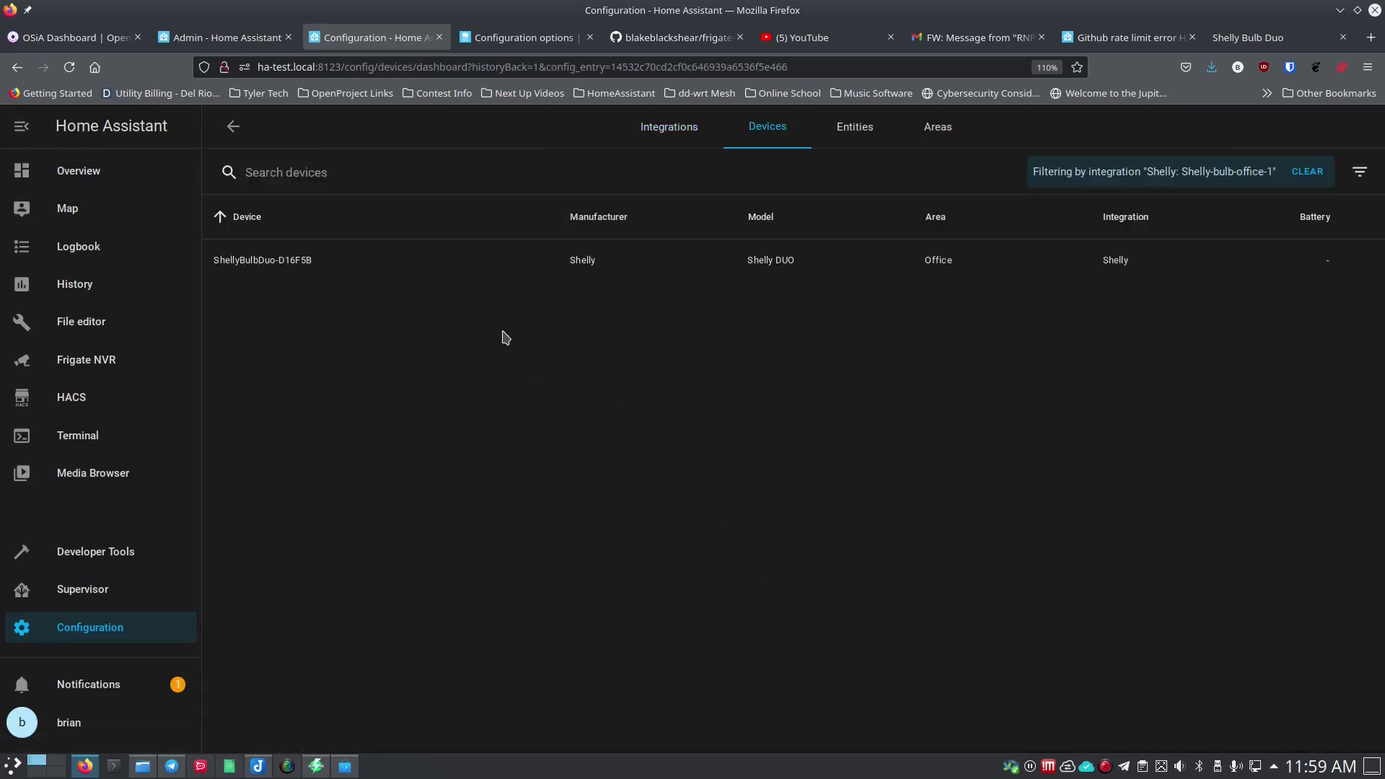
left_click(300, 265)
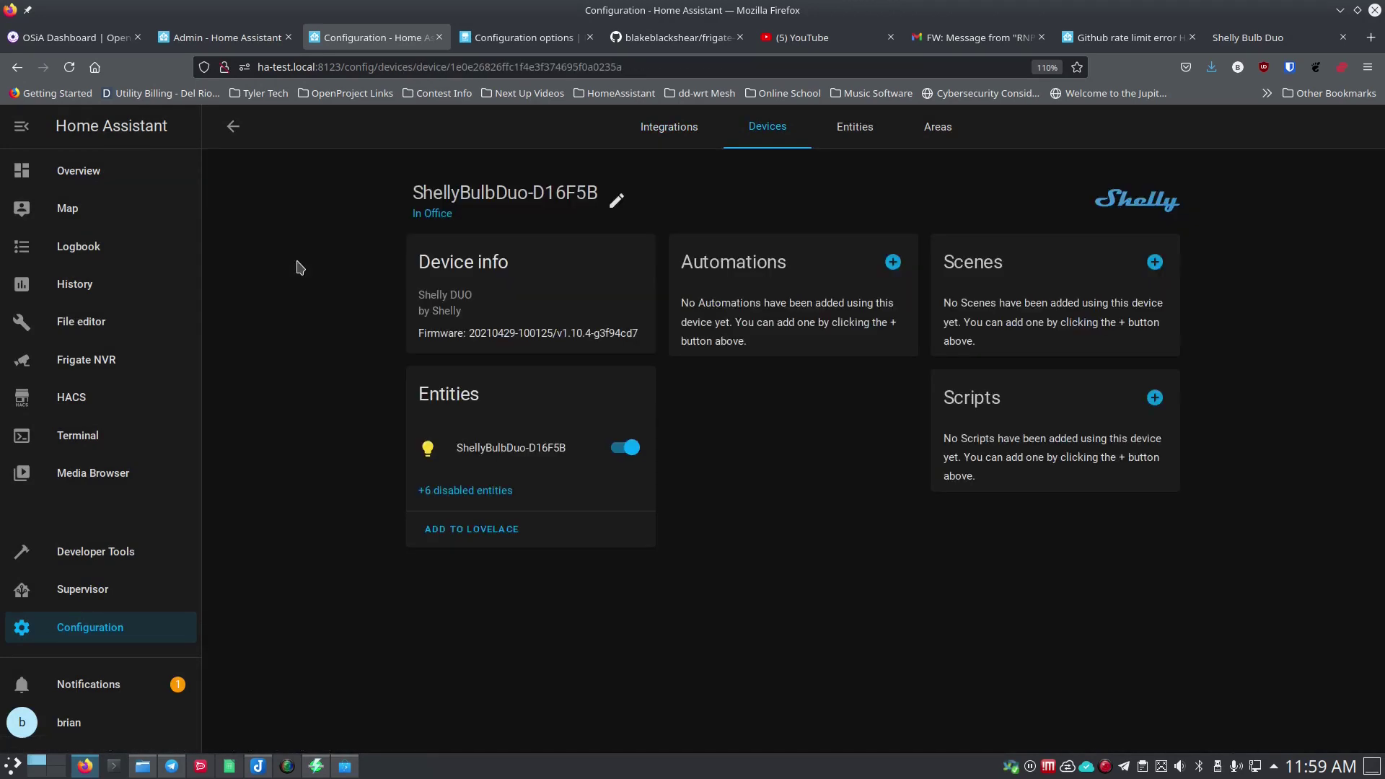
left_click(616, 201)
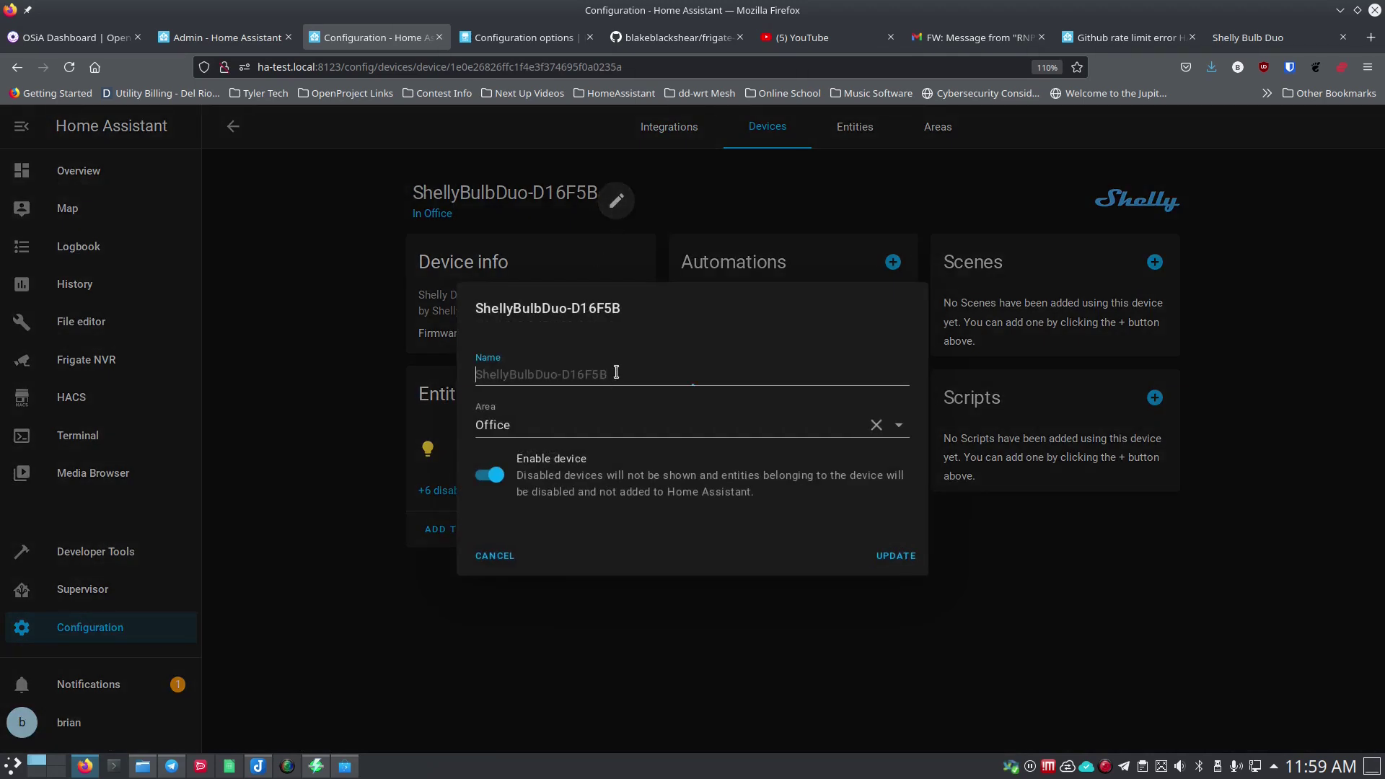
type("shelly_bulb_office_1")
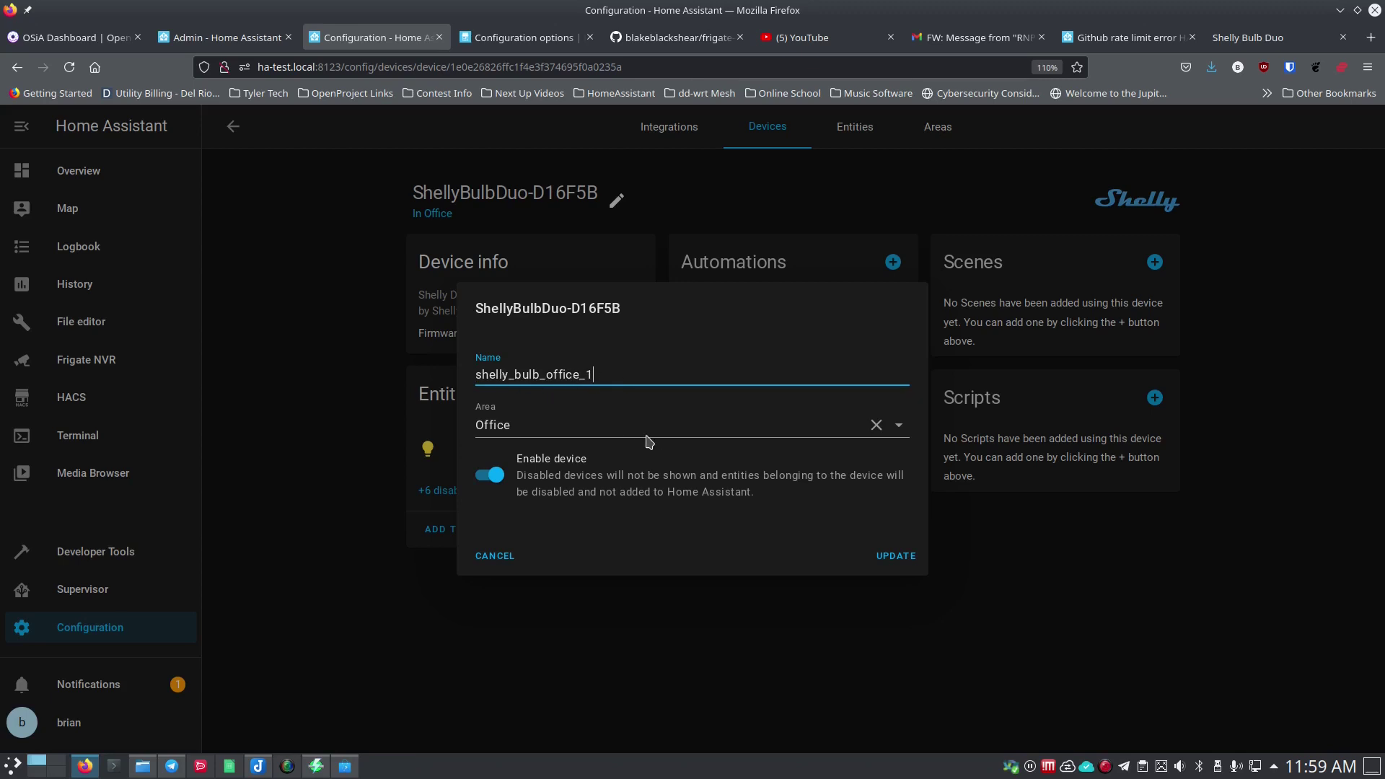
left_click(902, 562)
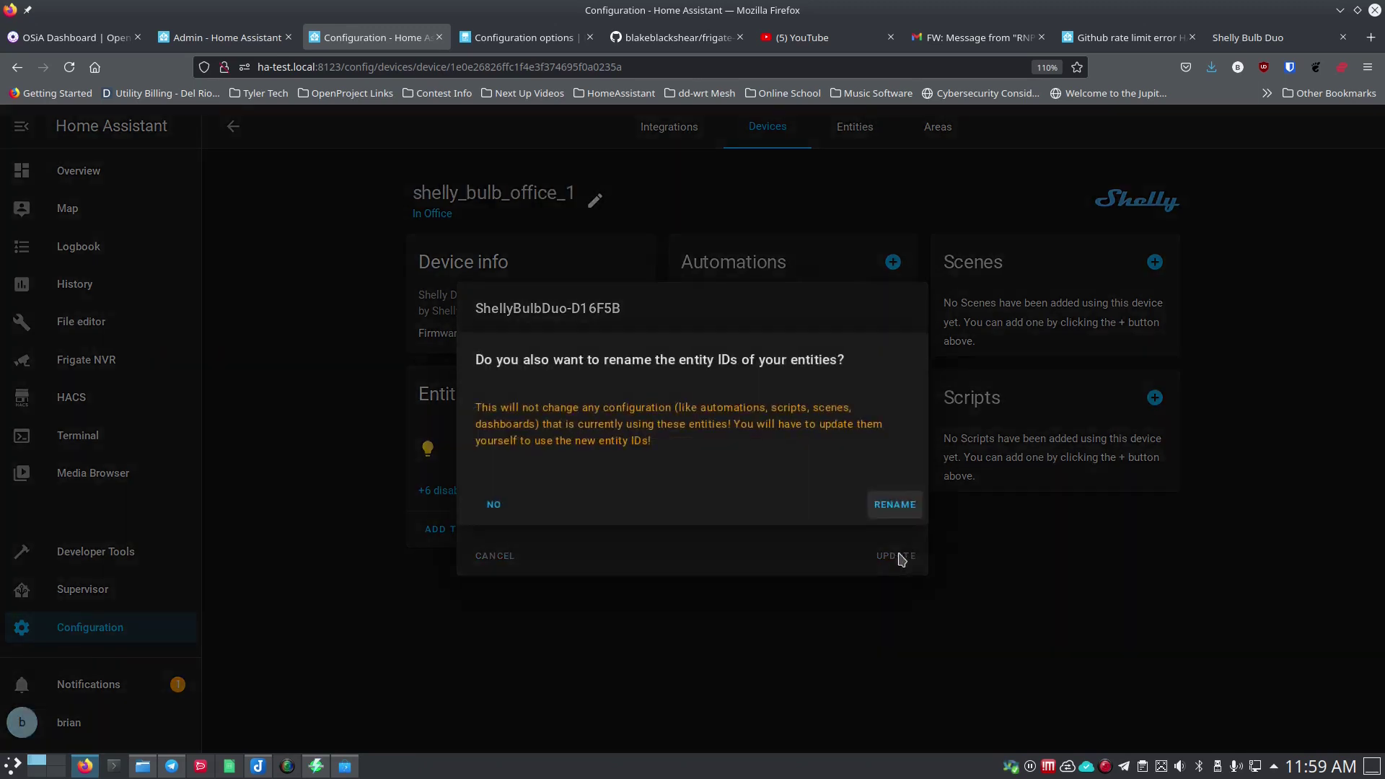
left_click(898, 510)
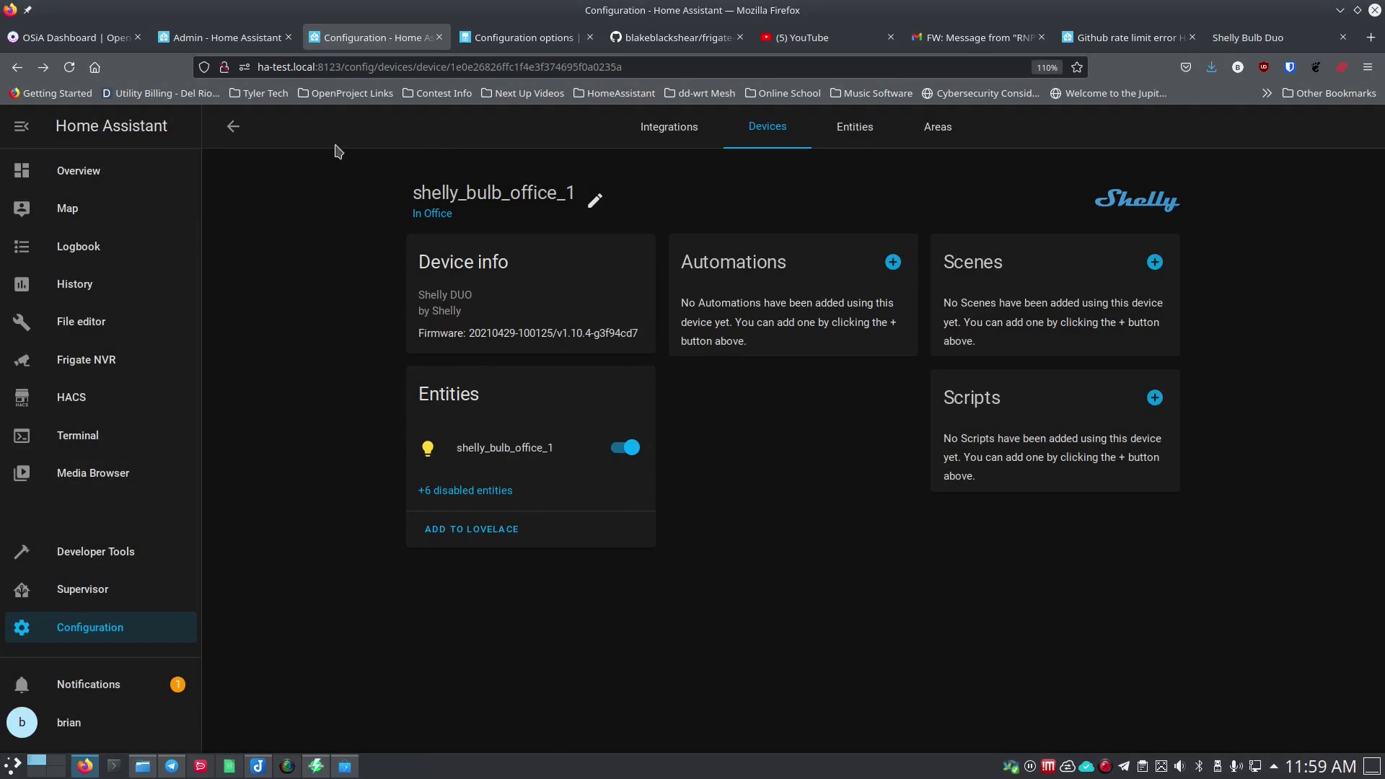
Step: Start an empty automation and name it 'Light on with button'
left_click(88, 634)
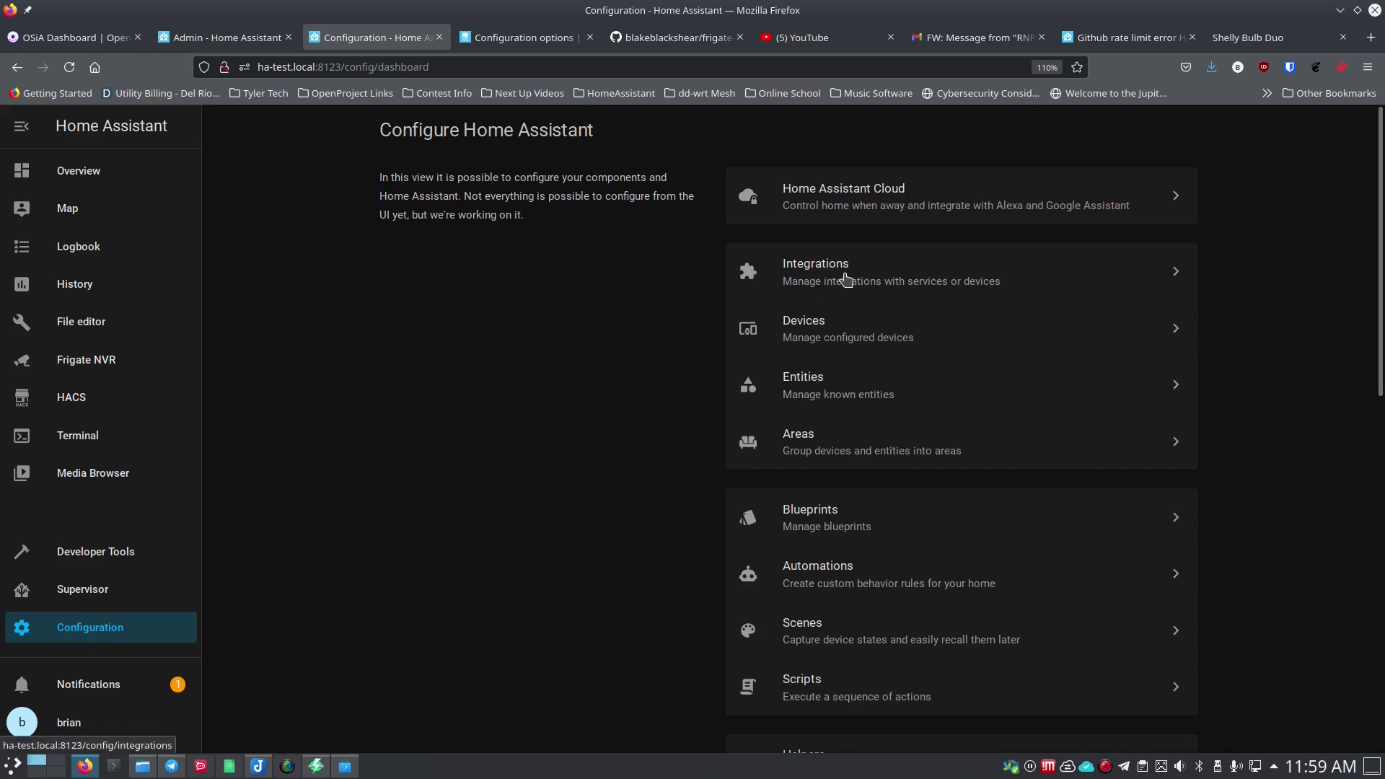
left_click(827, 584)
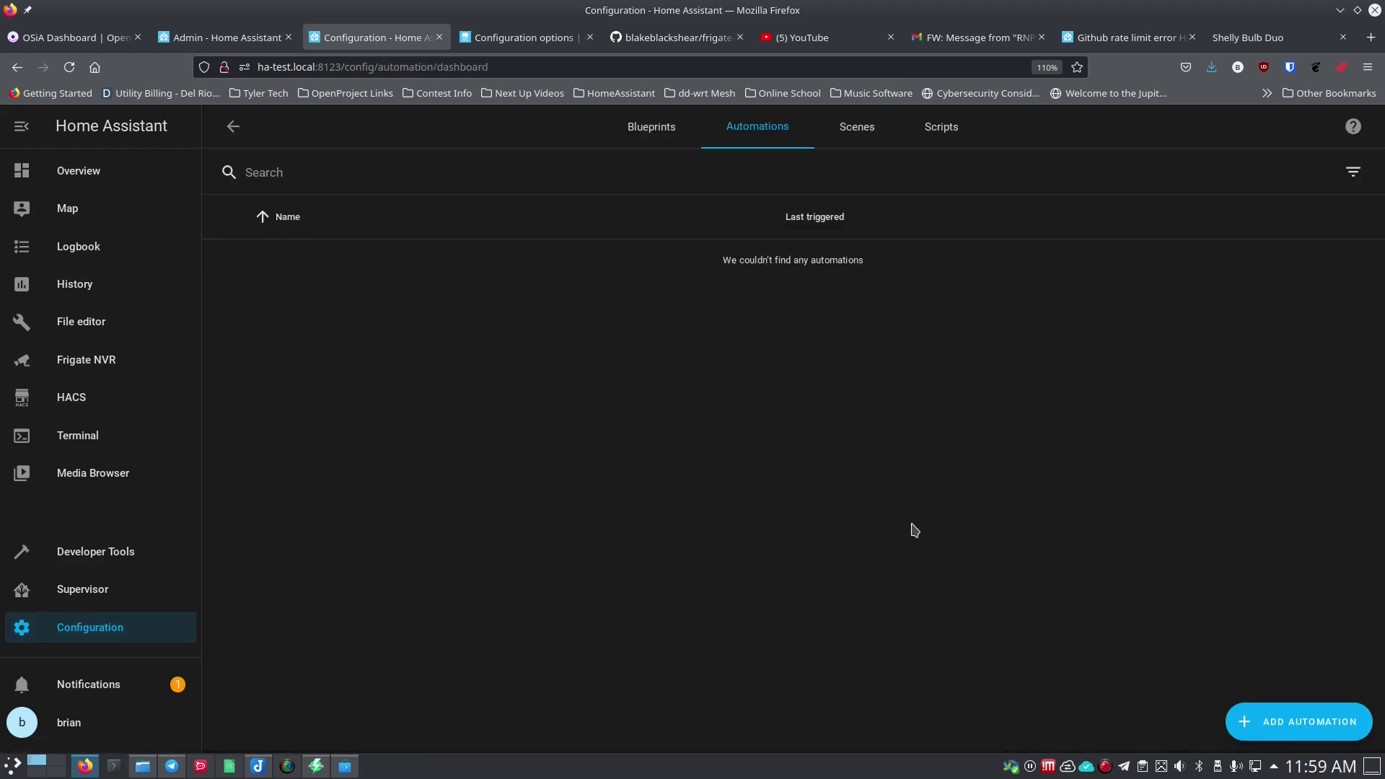
left_click(1289, 727)
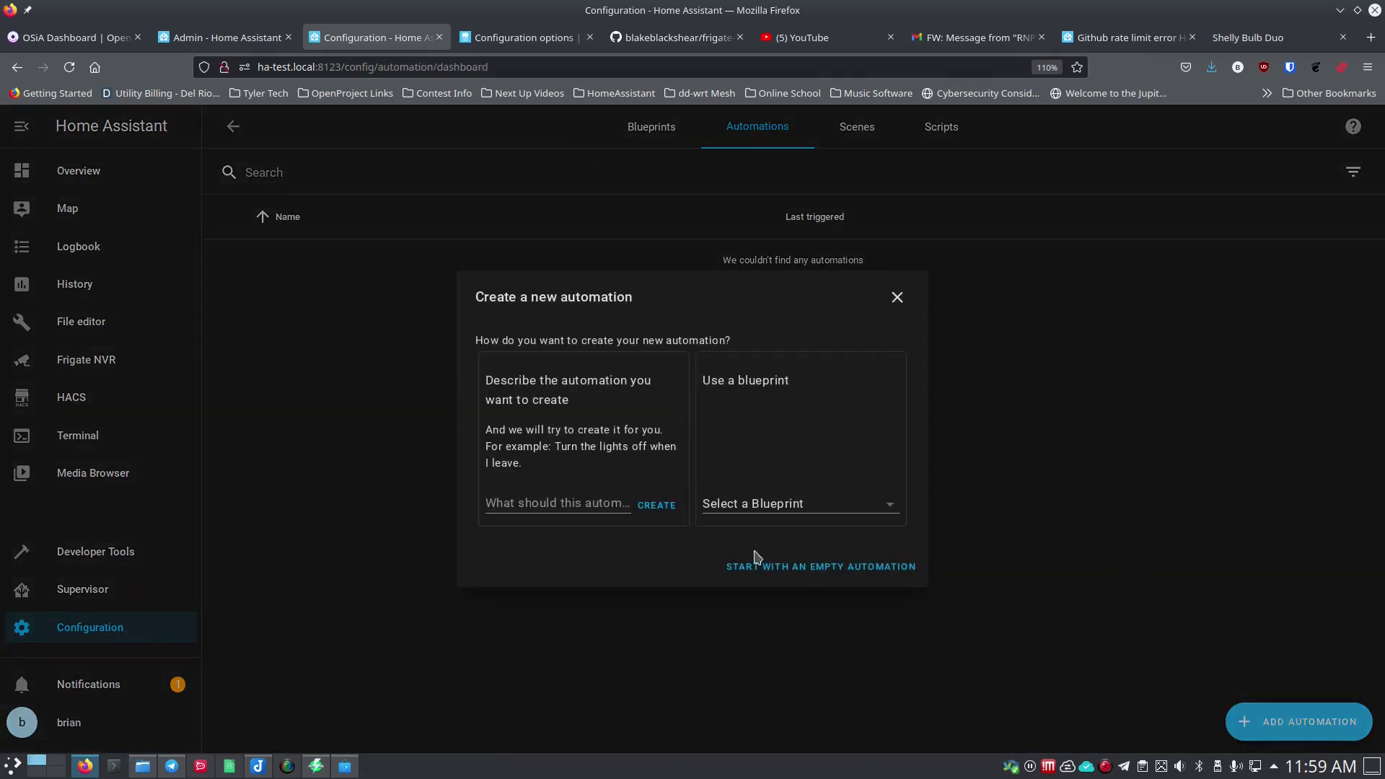
left_click(818, 567)
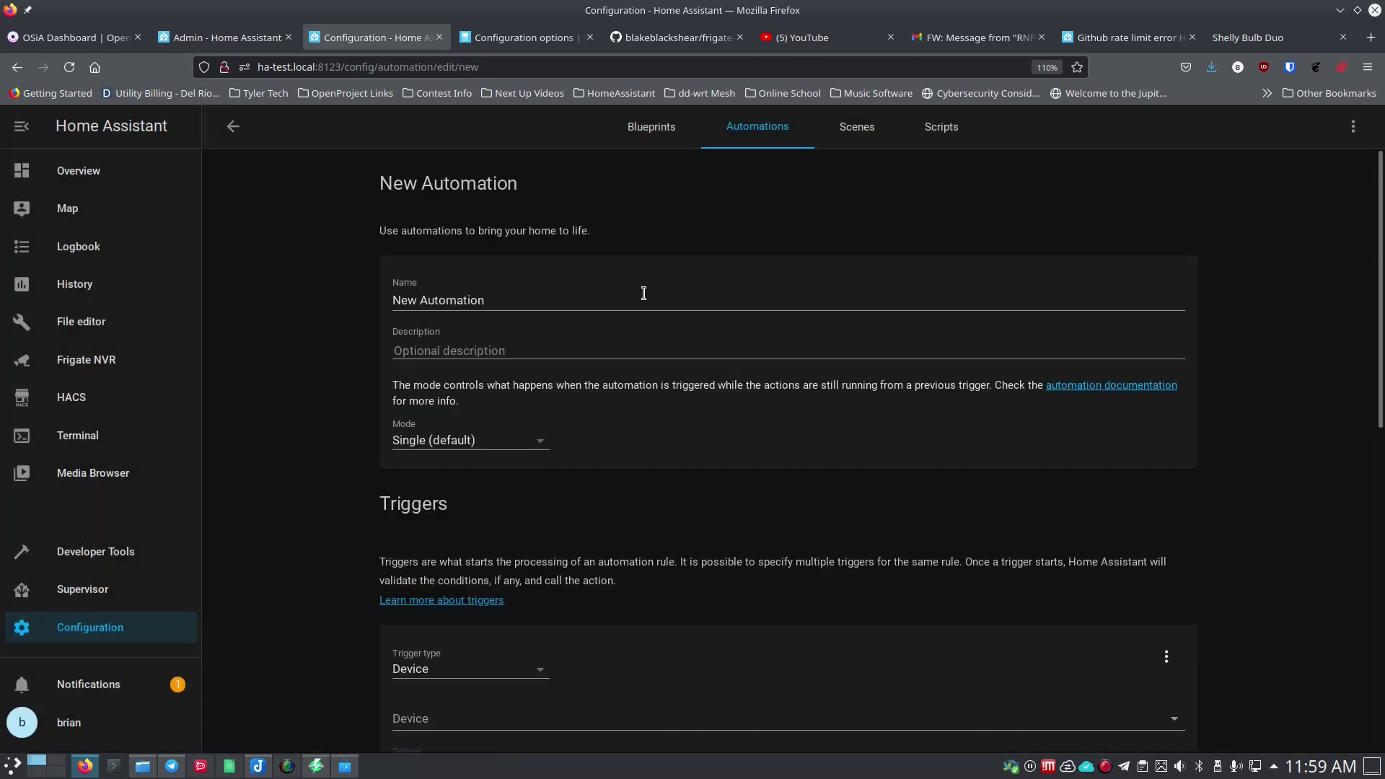
triple_click(639, 295)
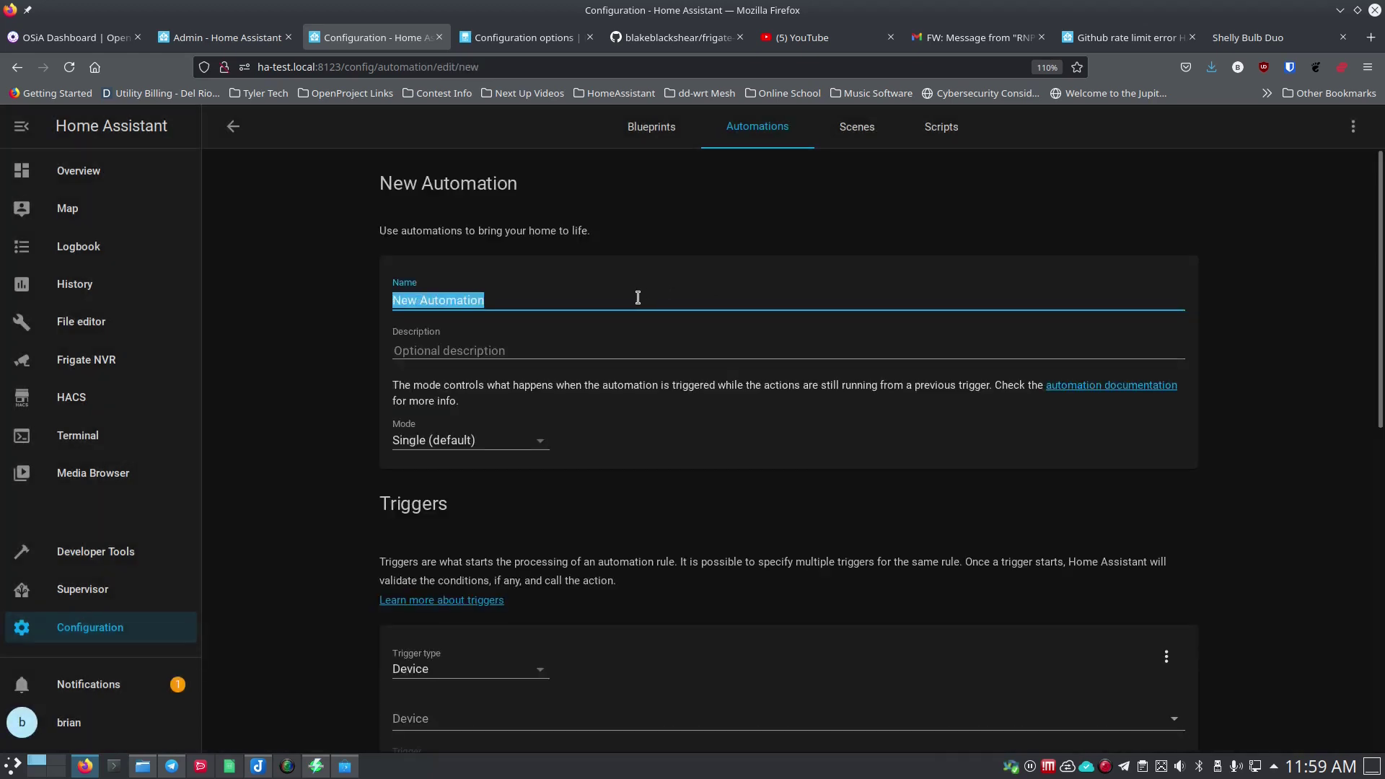
type("Lig")
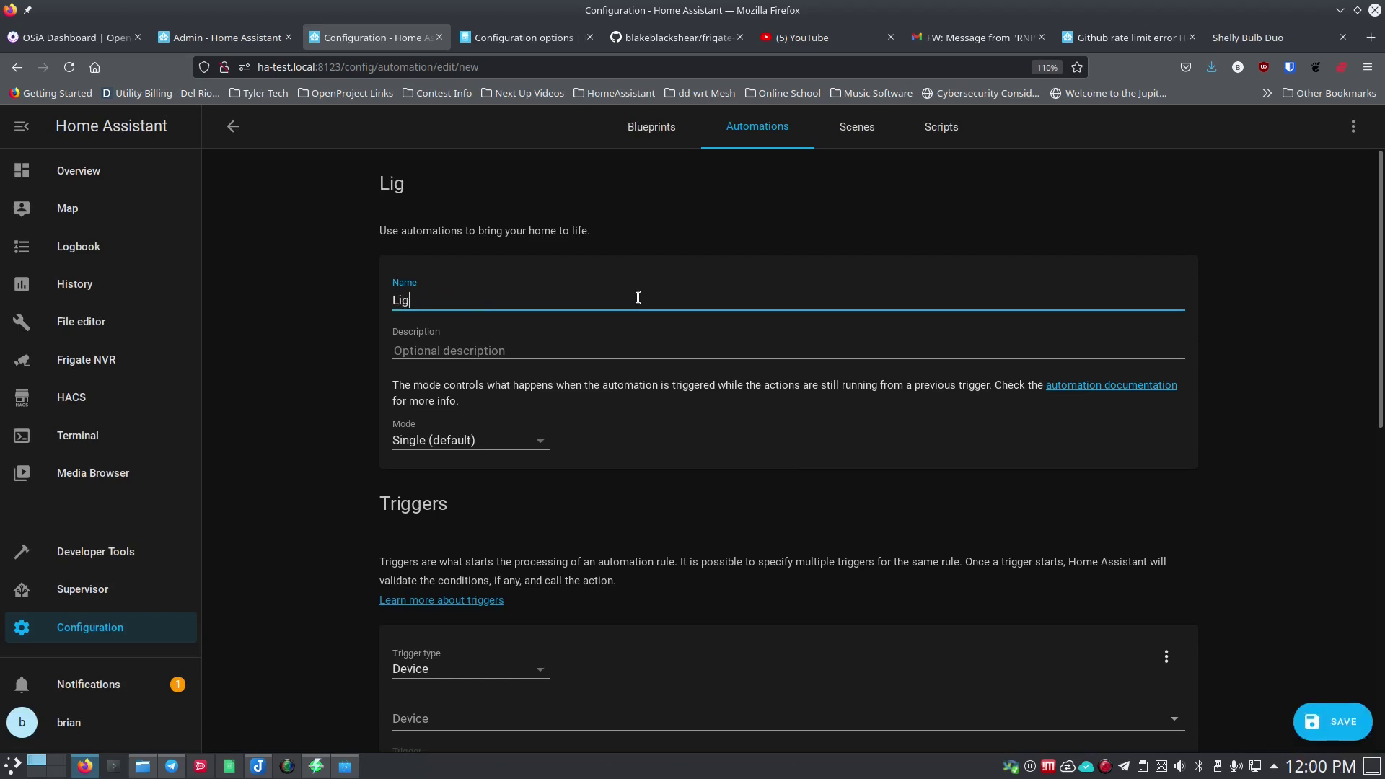
type("nht on with button")
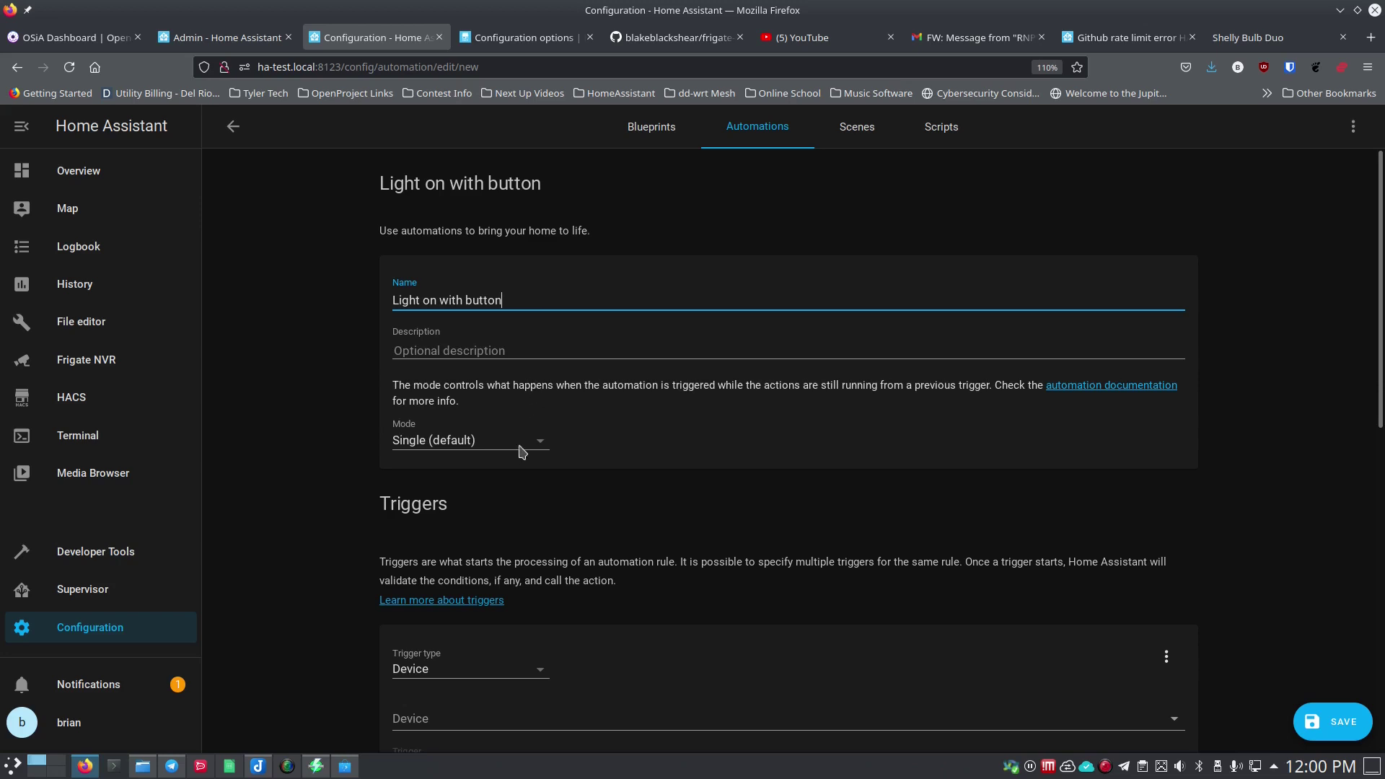
scroll(498, 456, "down", 4)
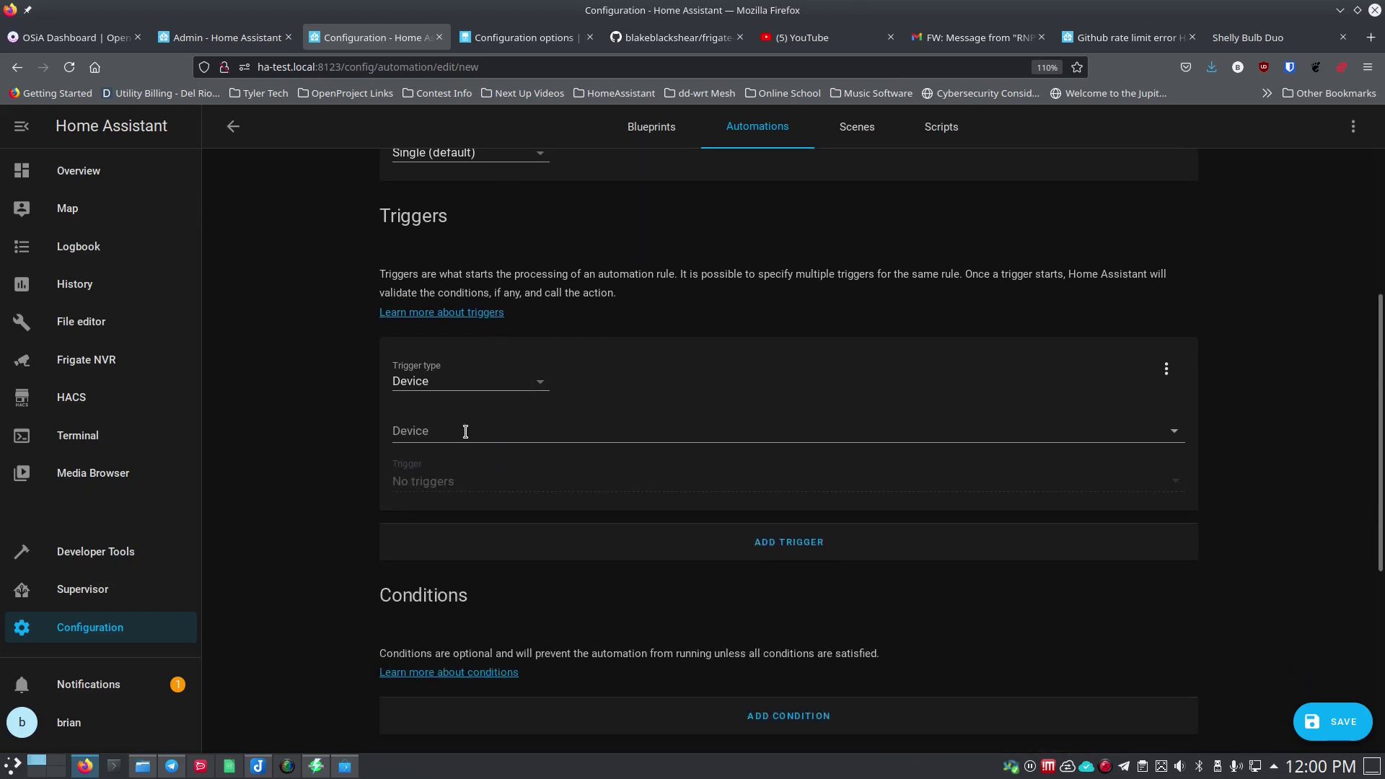
left_click(466, 431)
Step: Set the trigger device to button_test_1 with the 'Button single clicked' trigger
type("bu")
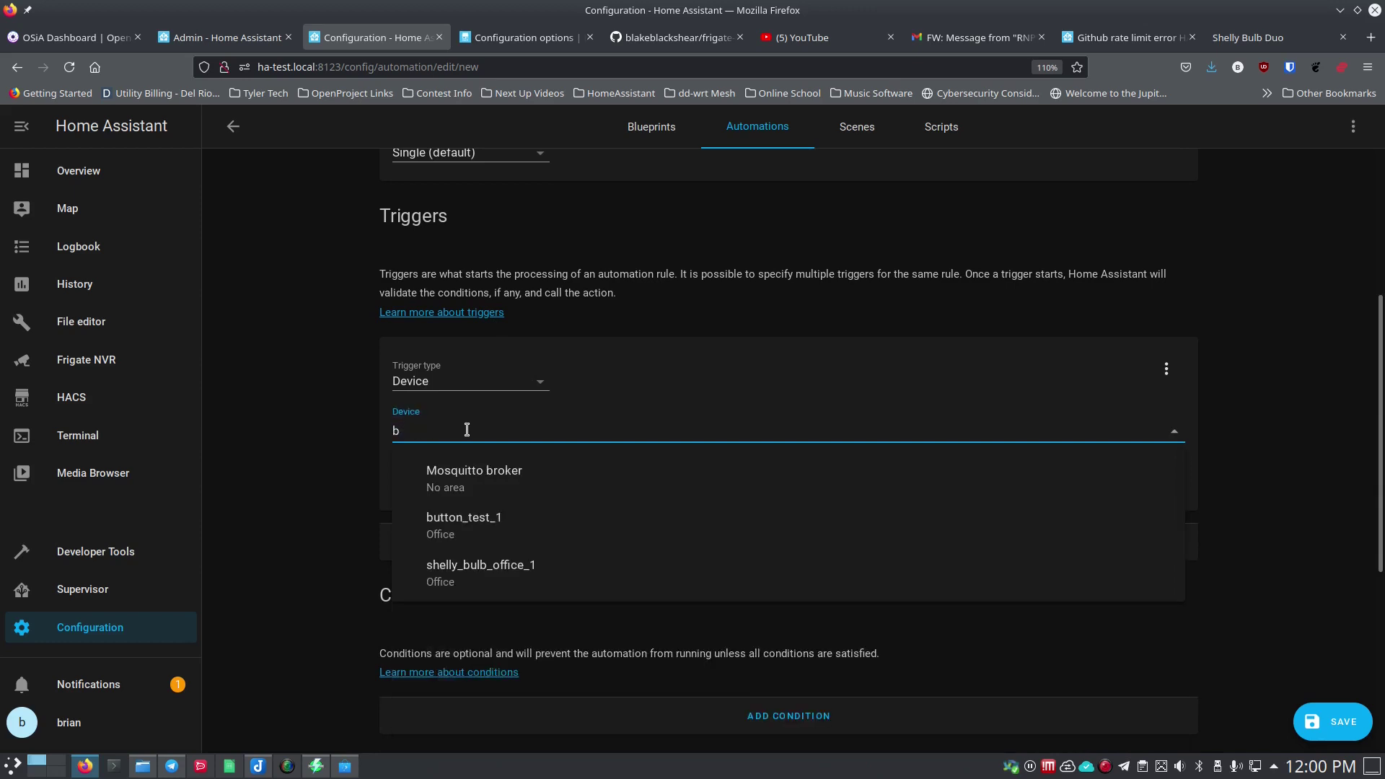
left_click(479, 482)
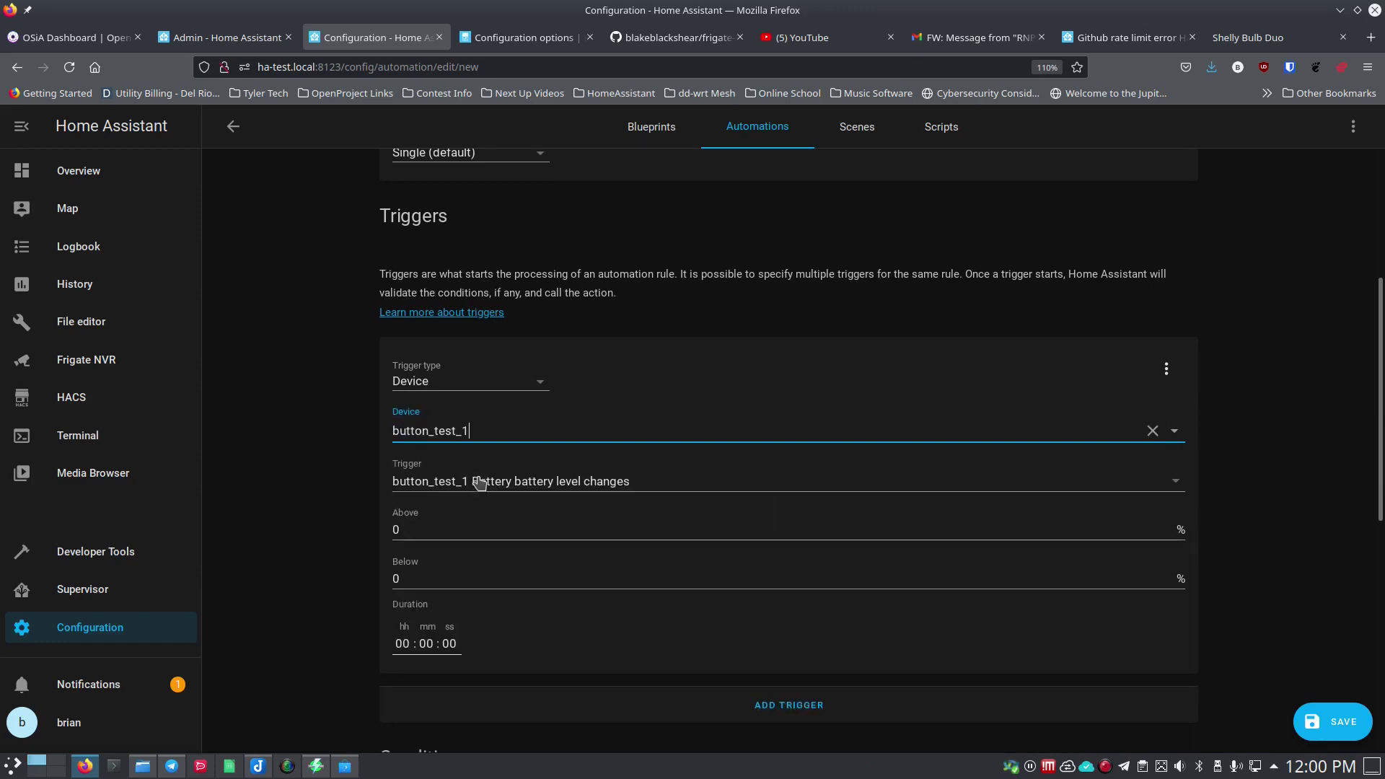
left_click(527, 488)
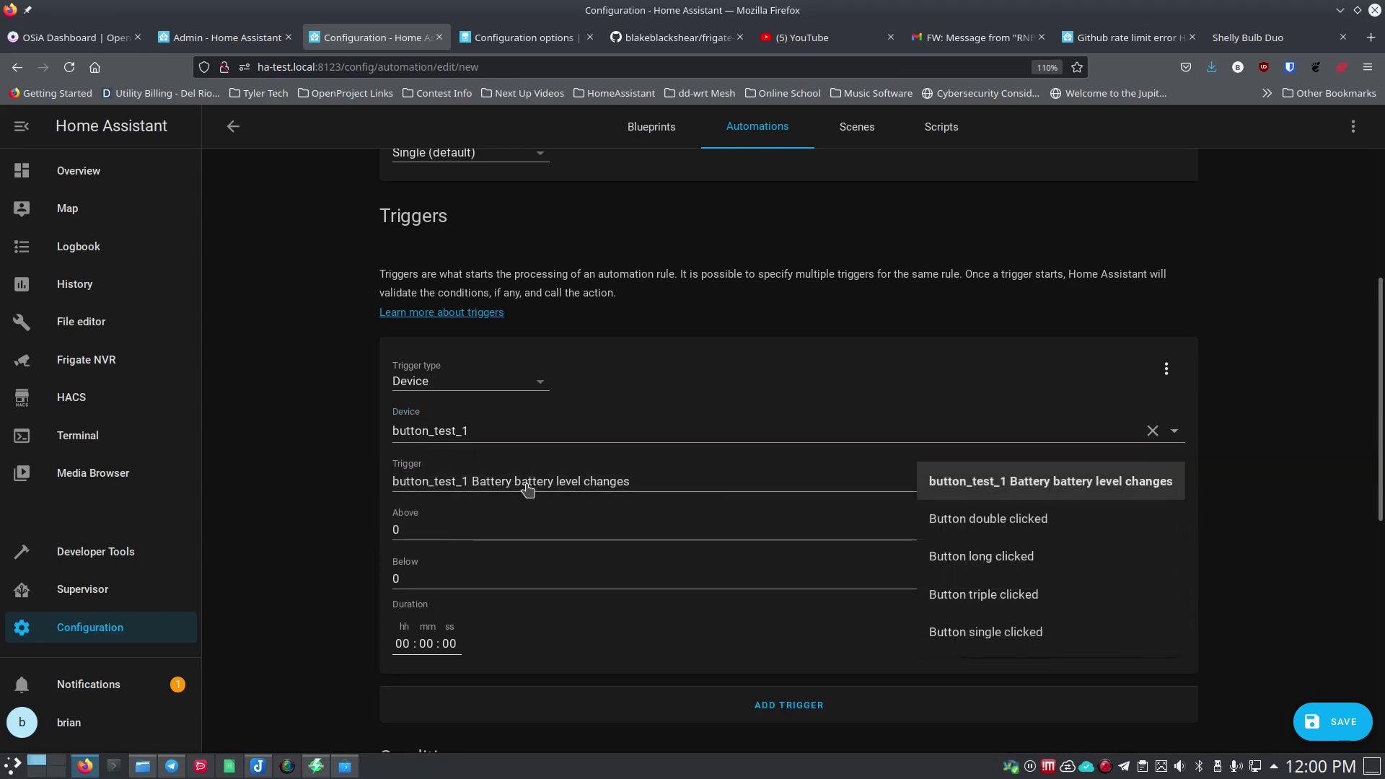
left_click(986, 633)
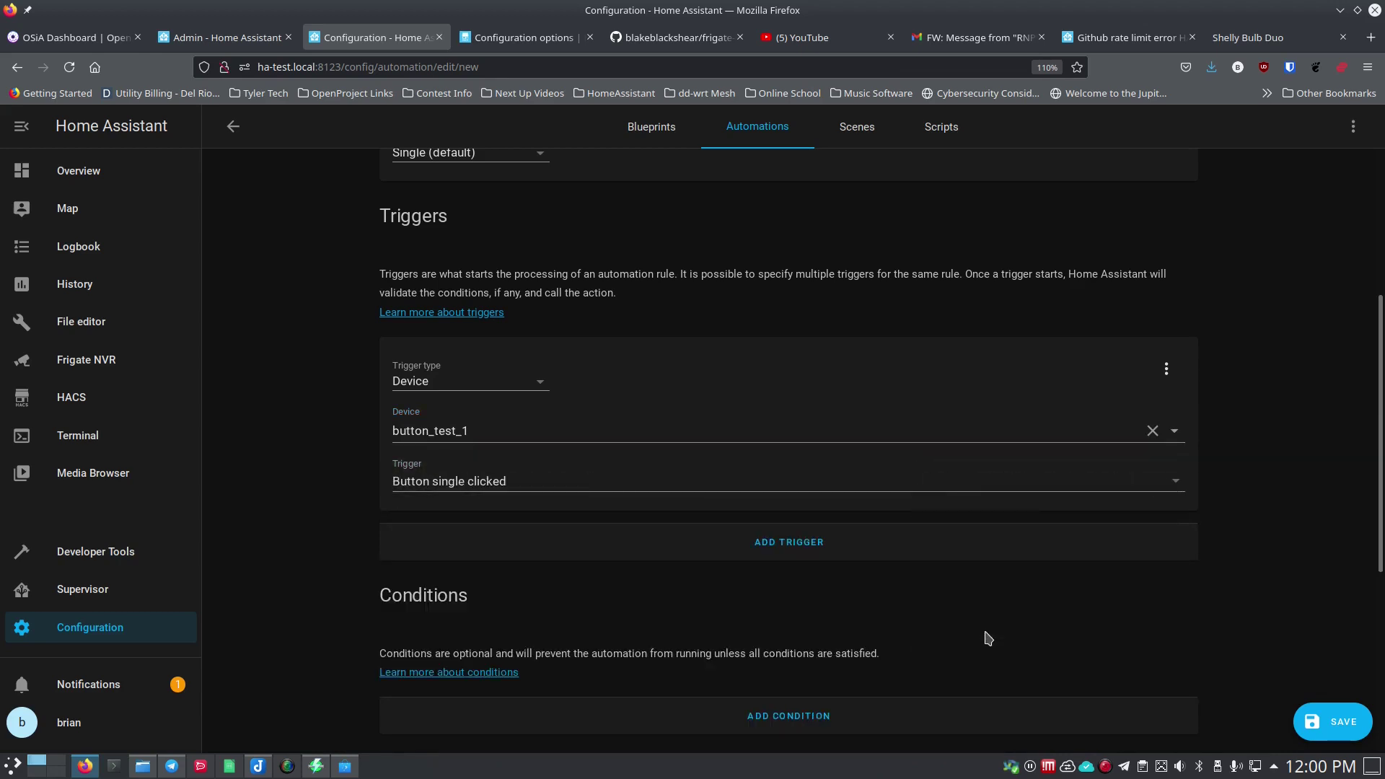
scroll(603, 596, "down", 4)
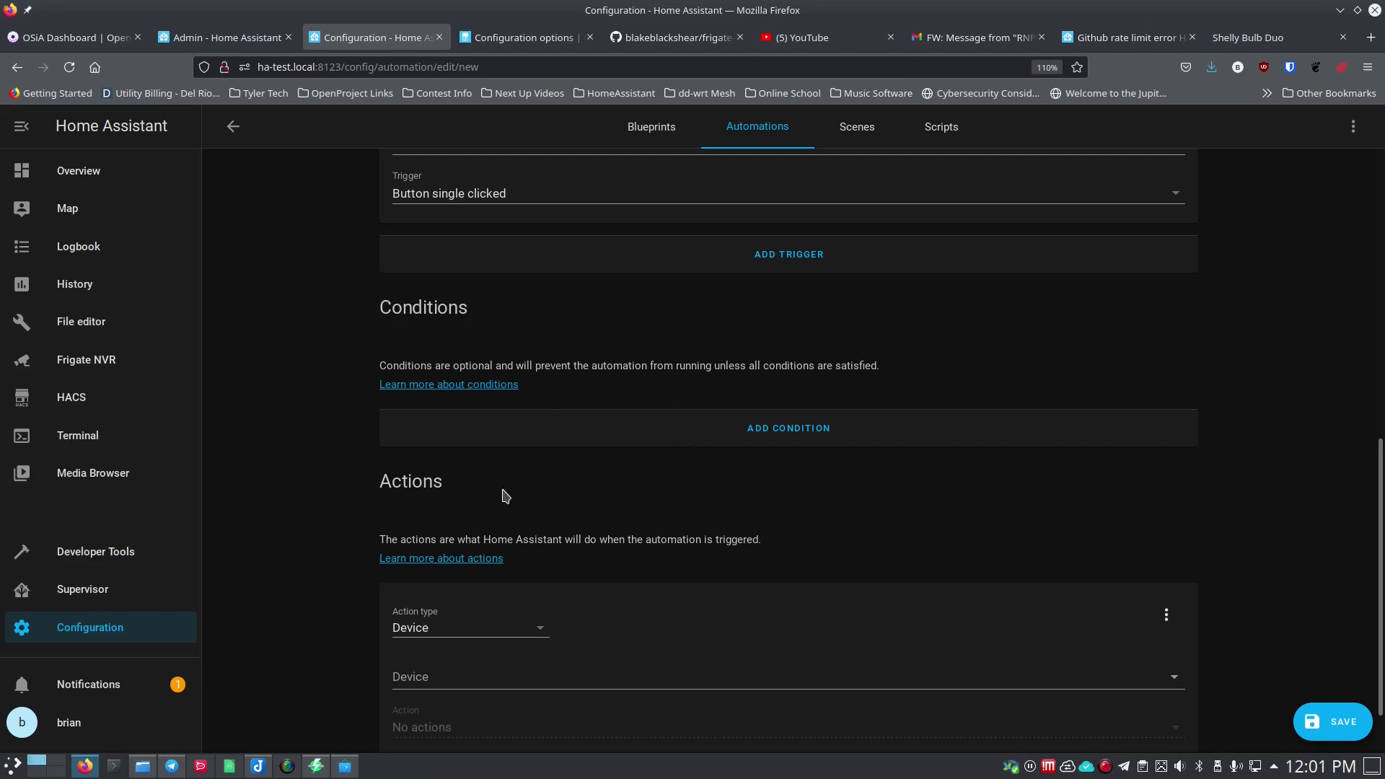
Step: Add a device action that turns on shelly_bulb_office_1
scroll(504, 495, "down", 1)
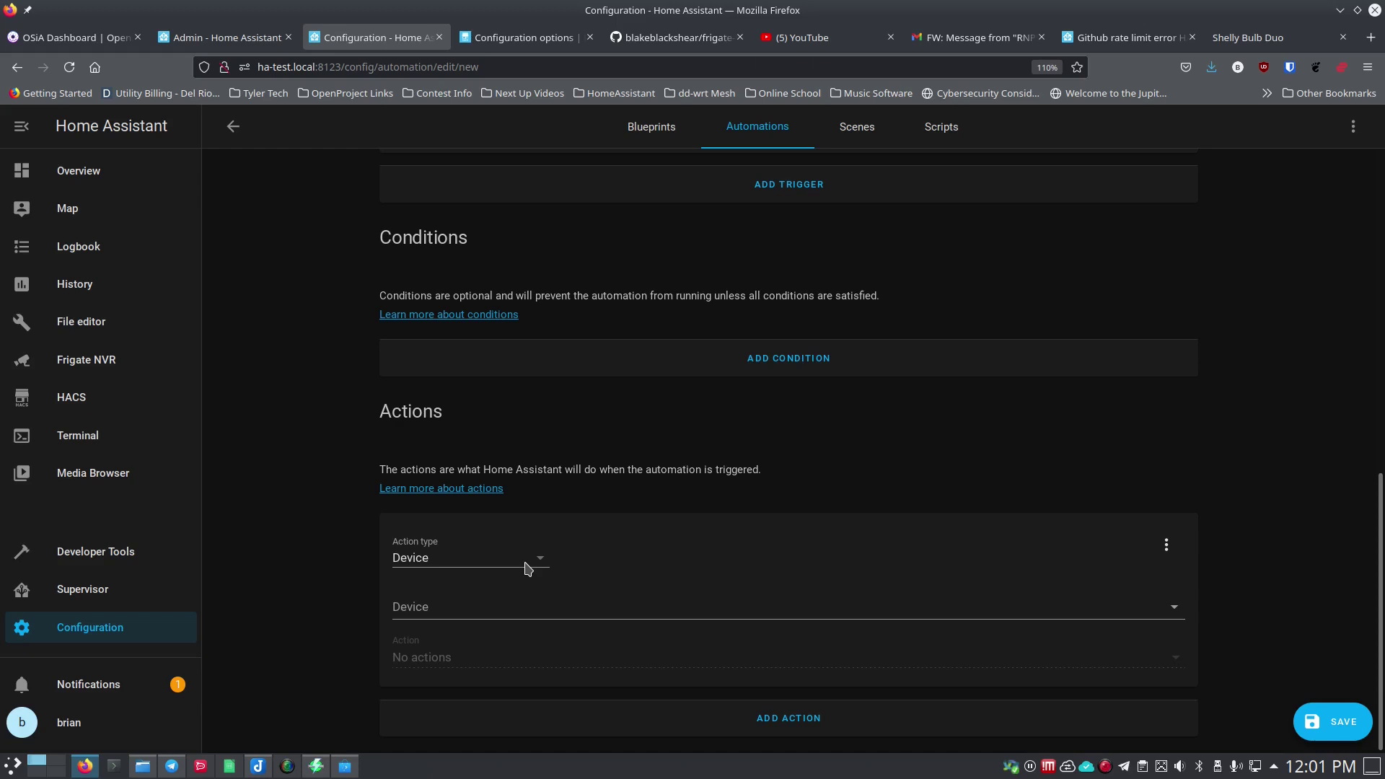
left_click(475, 604)
type("bulb")
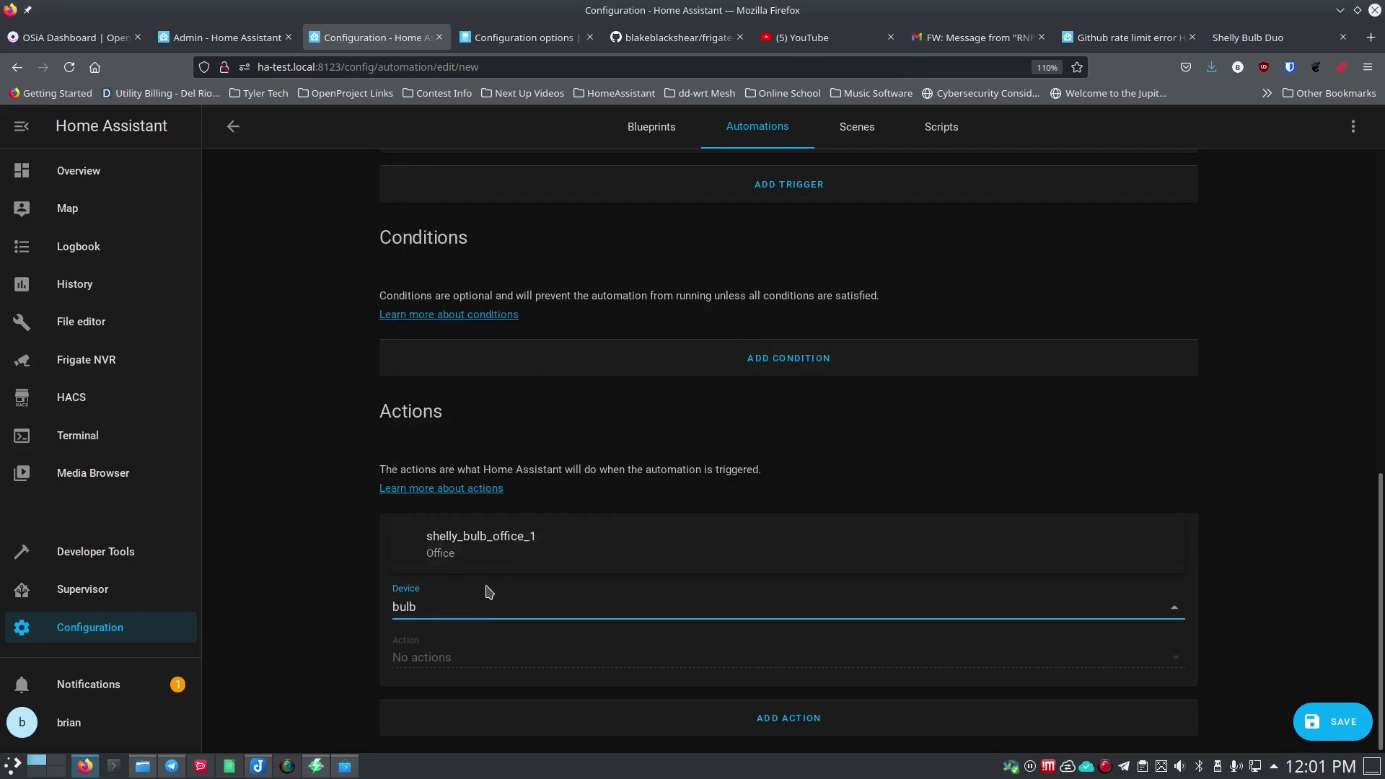
left_click(478, 537)
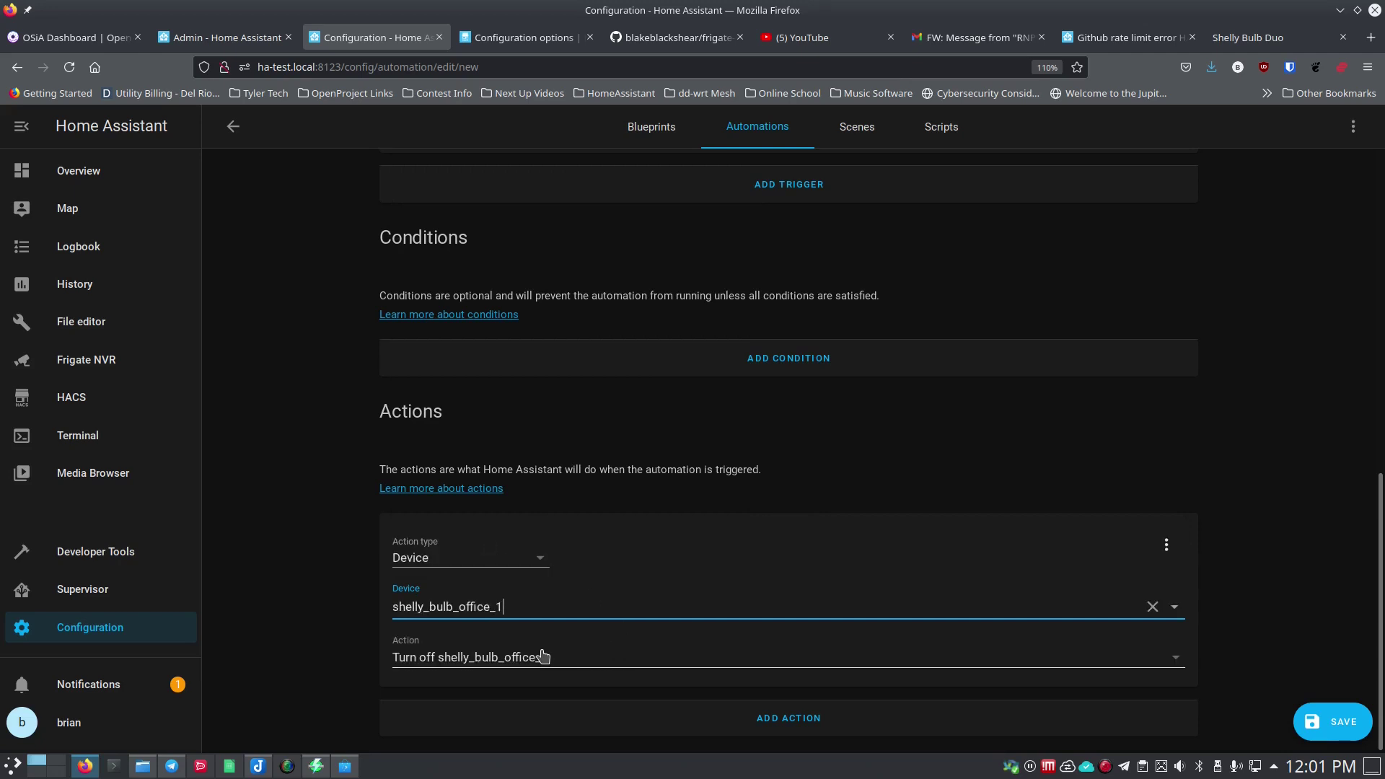
left_click(665, 664)
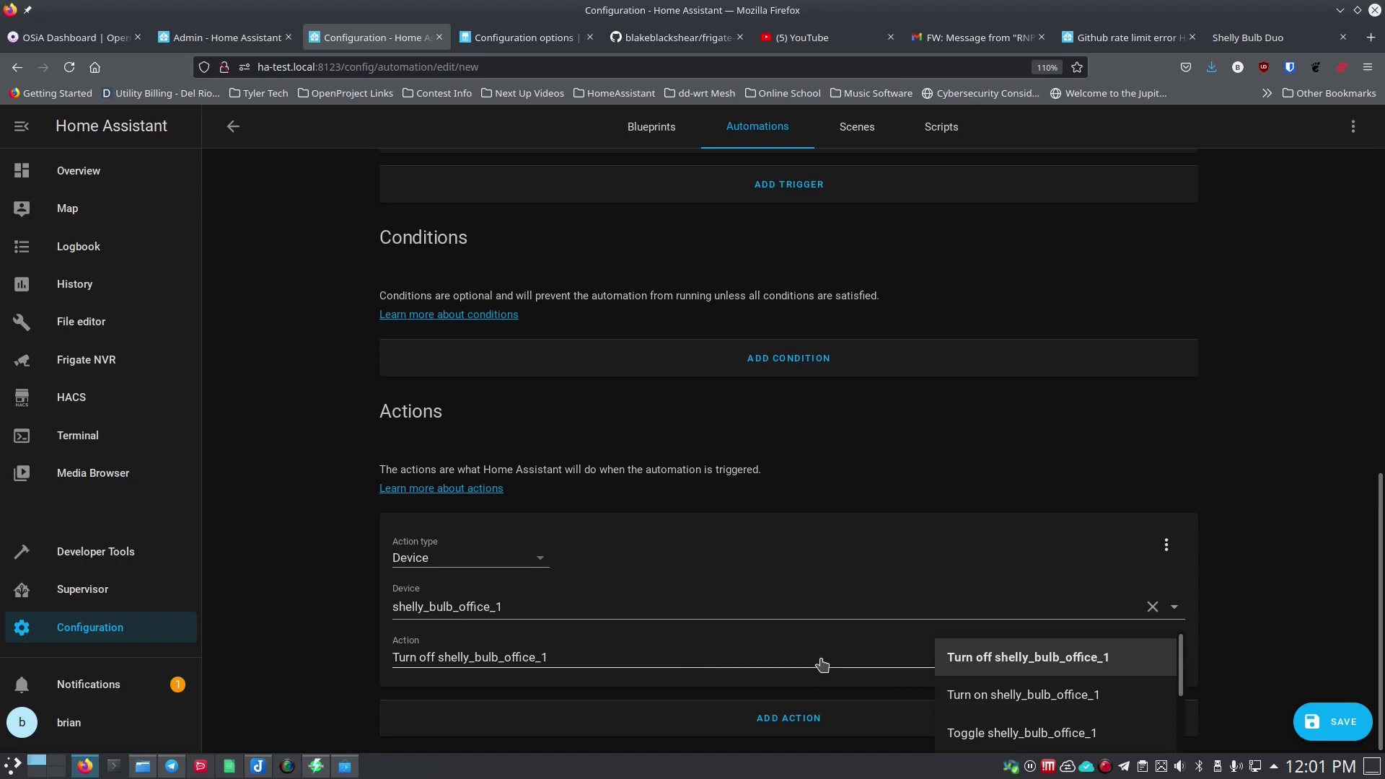
left_click(1023, 700)
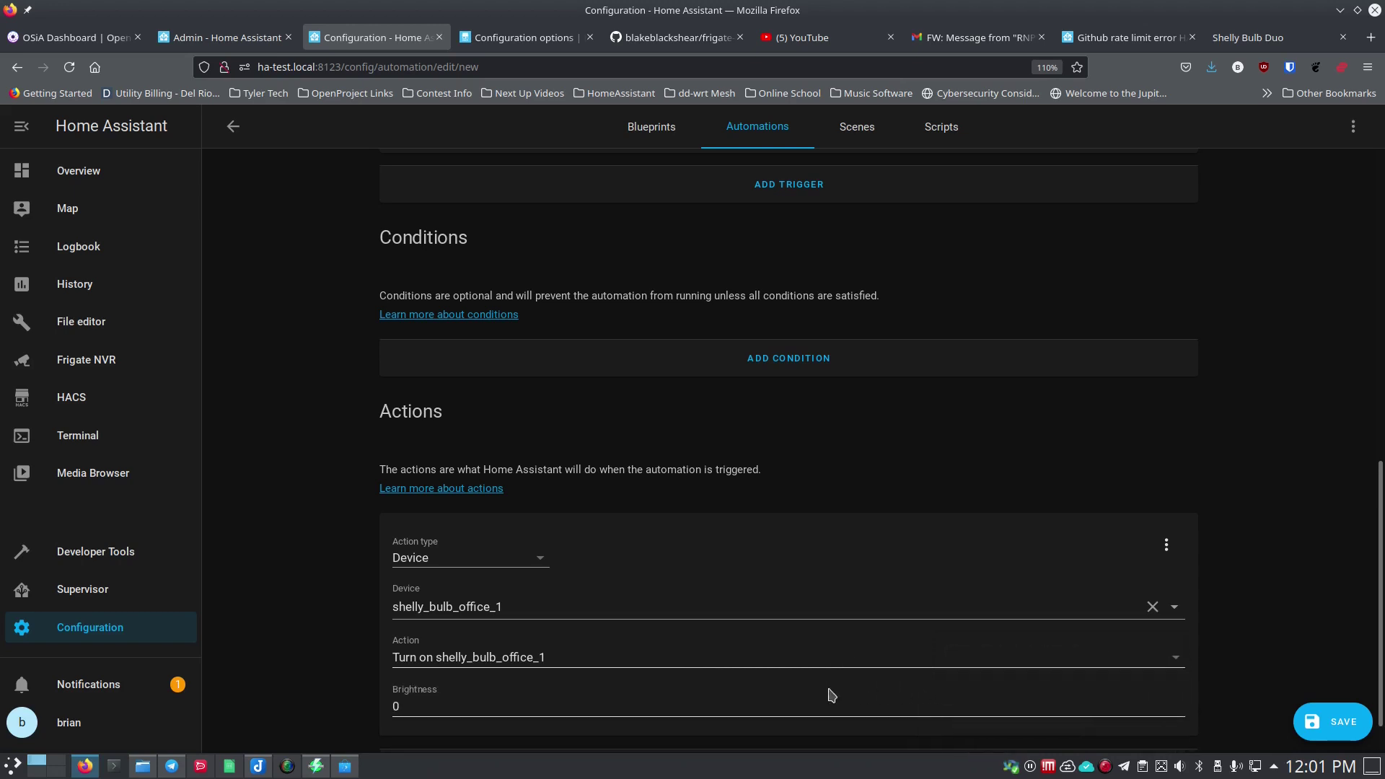
Step: Set the action's brightness to 75 and save the automation
scroll(828, 692, "down", 1)
left_click(418, 658)
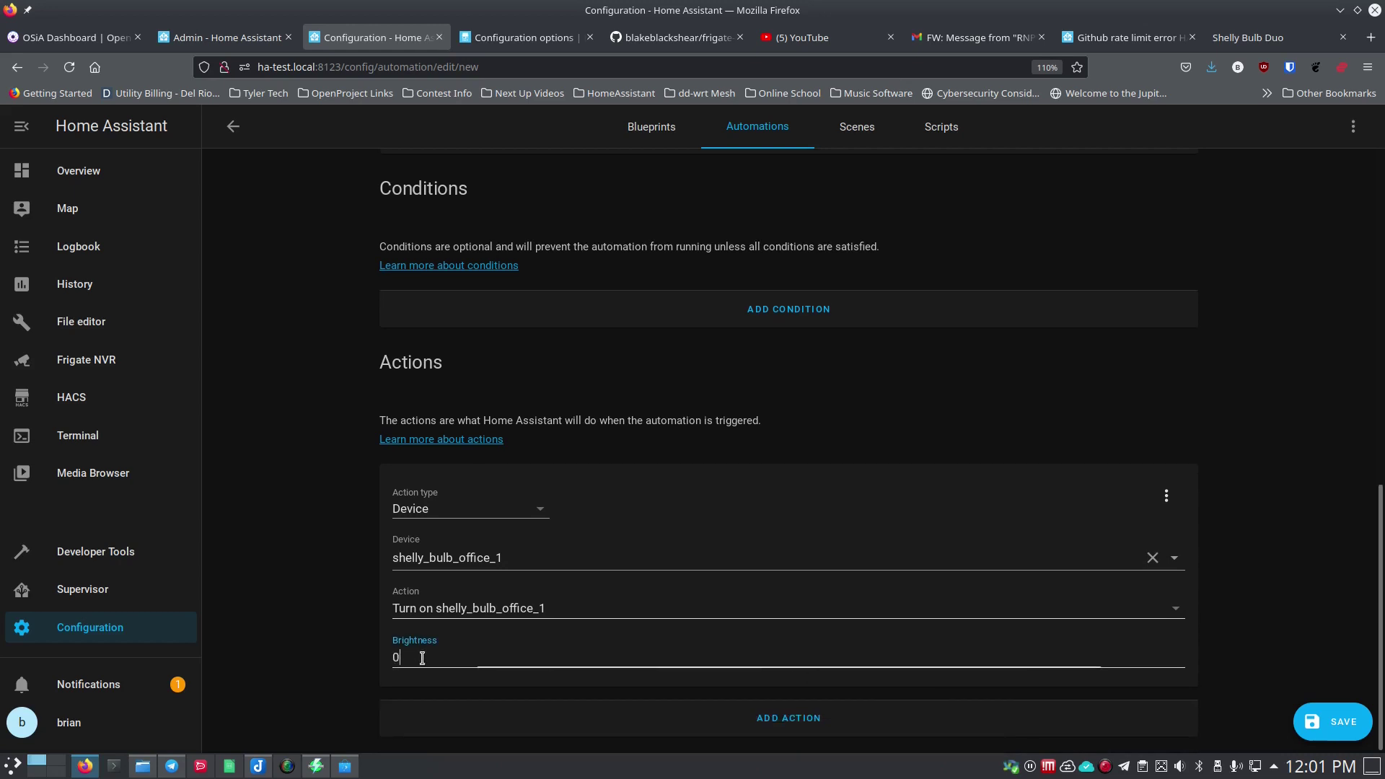
left_click_drag(421, 658, 353, 659)
type("75")
left_click(1338, 719)
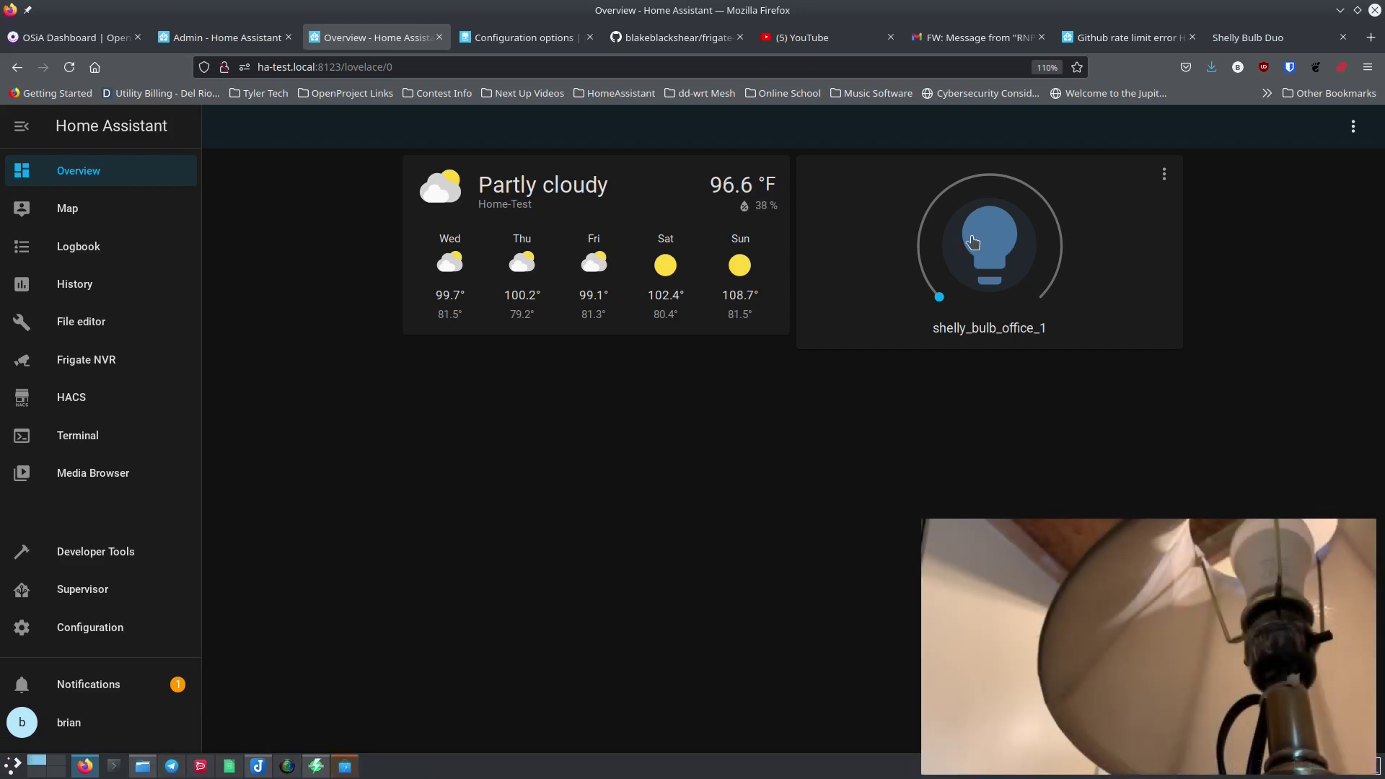
Step: From the Overview card, switch shelly_bulb_office_1 on, set brightness around 34 % then higher, and switch it off
left_click(996, 252)
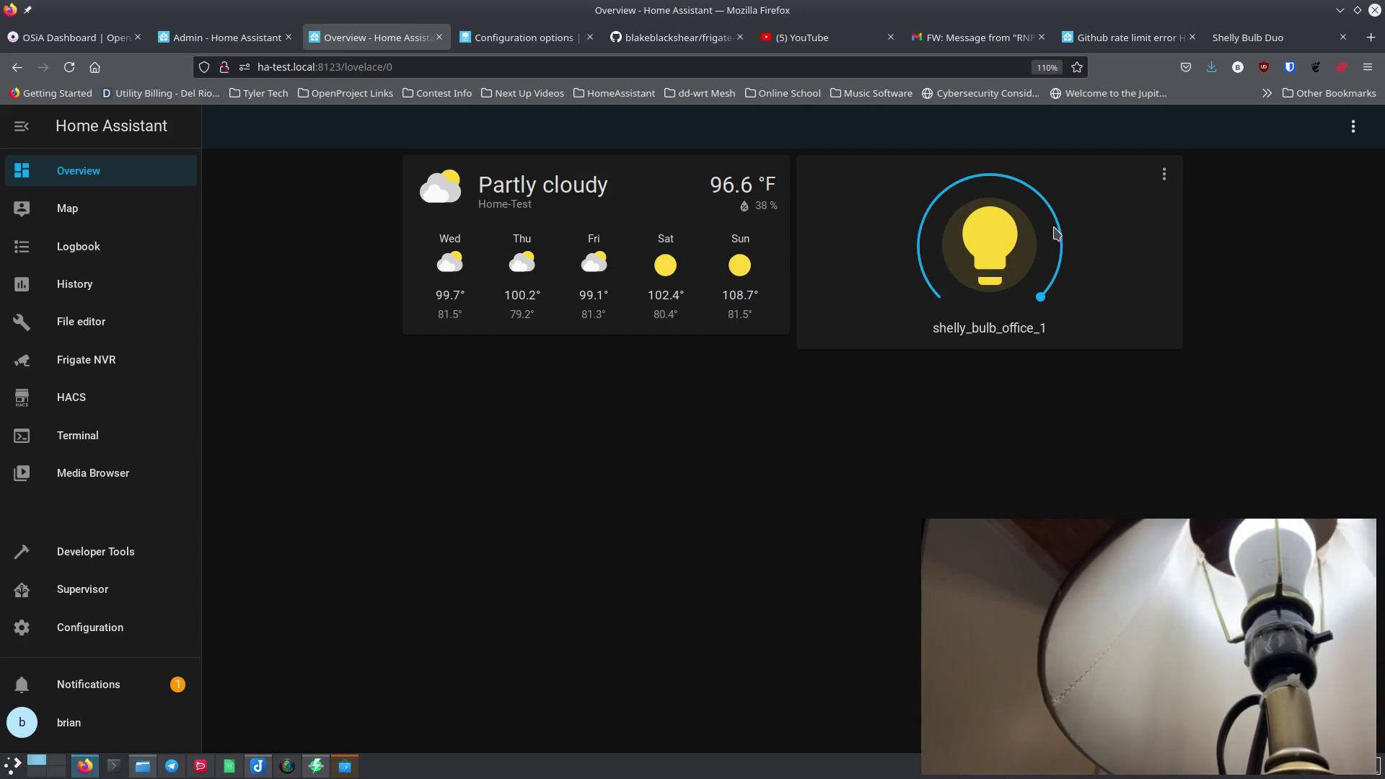
left_click(938, 198)
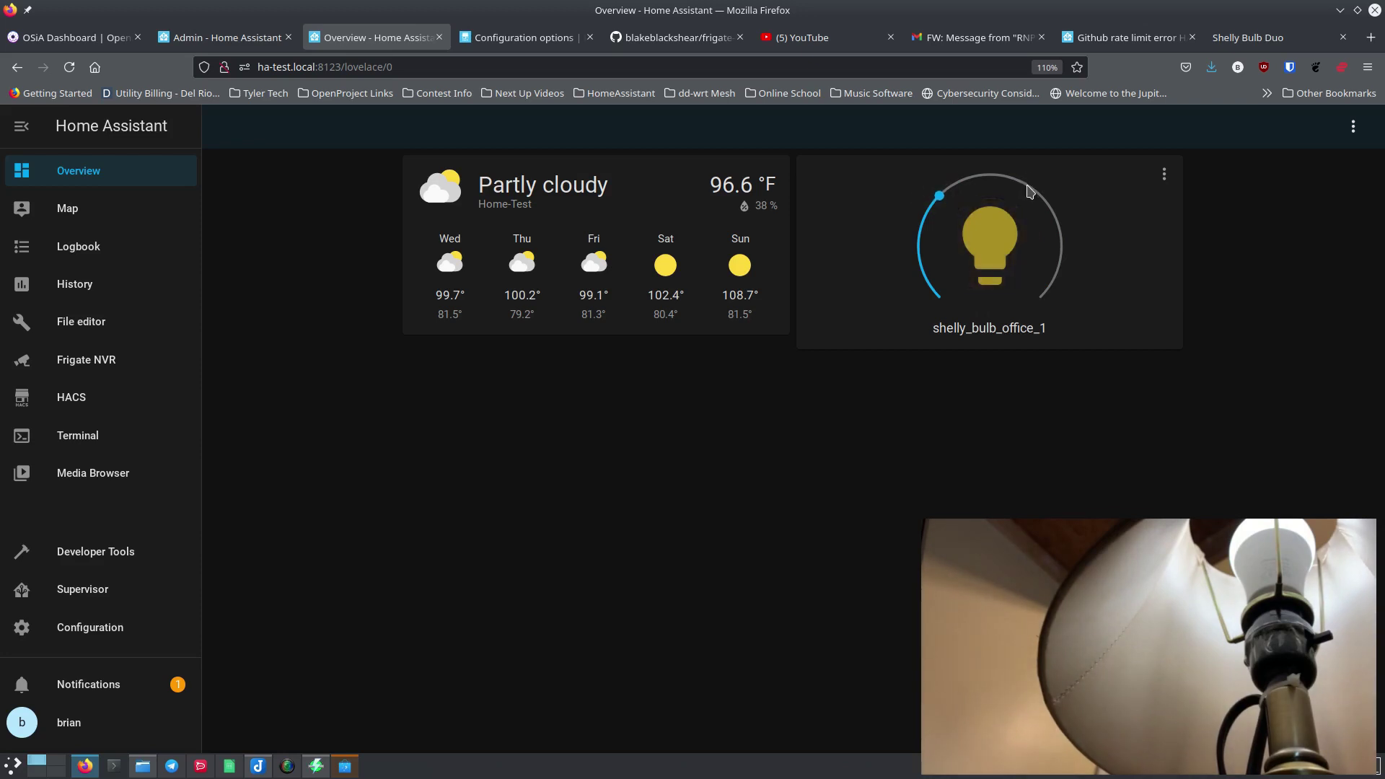
left_click_drag(948, 195, 1036, 191)
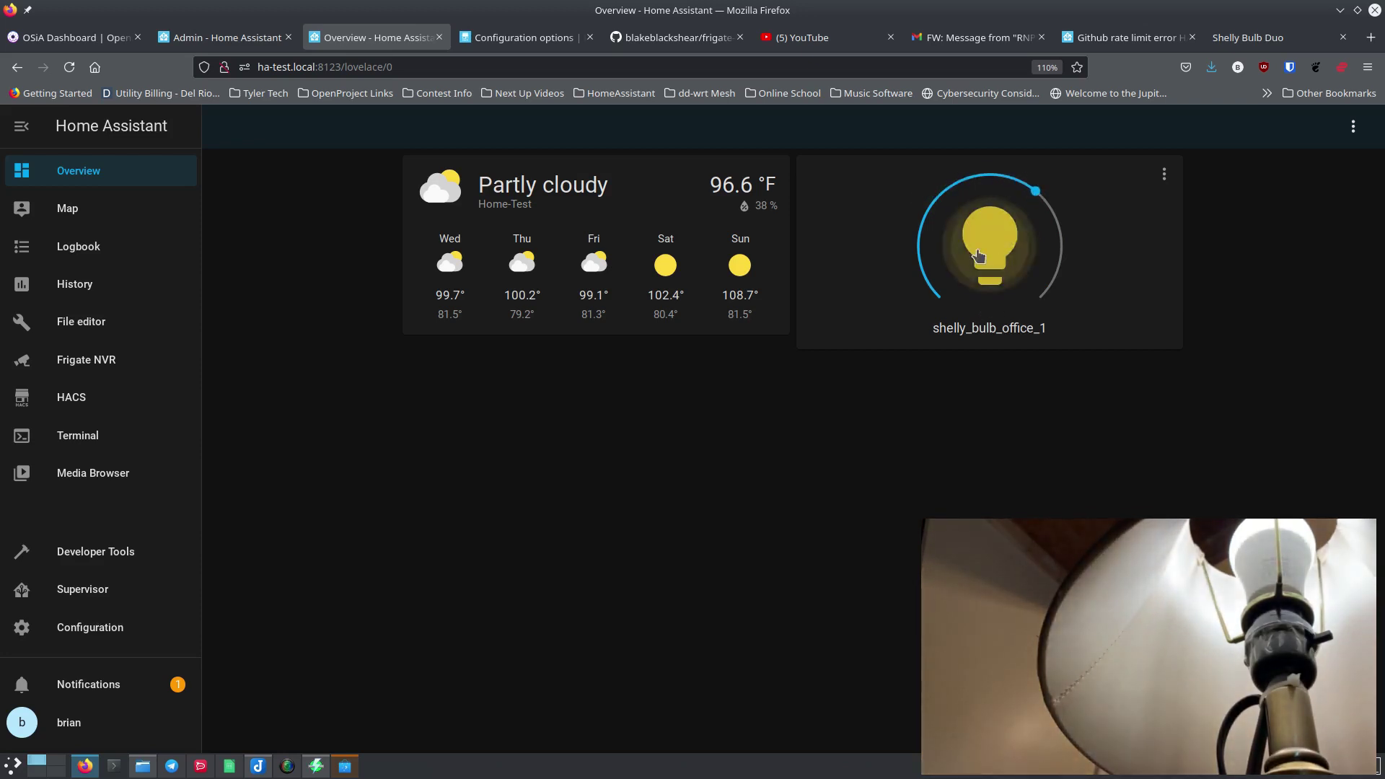
left_click(978, 256)
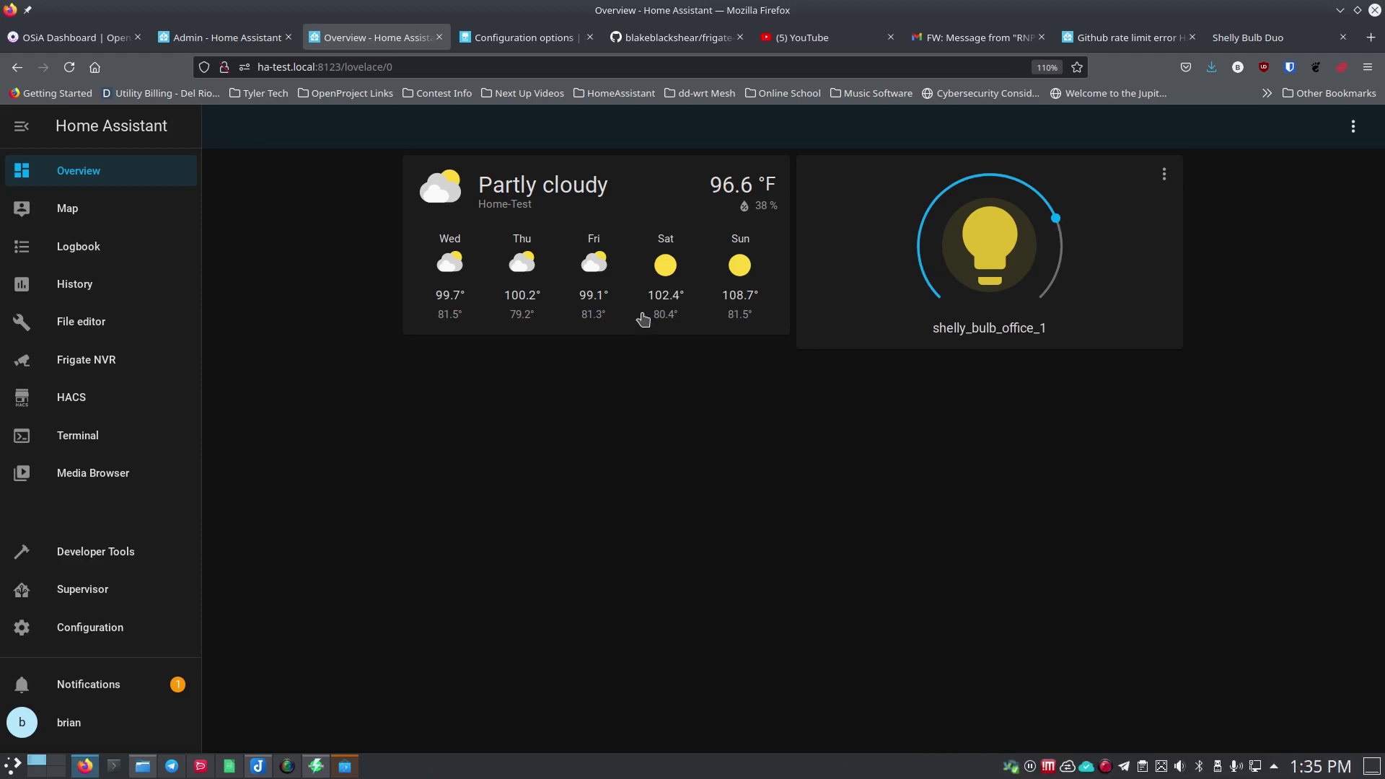
Step: In the automations list, disable and then re-enable 'Light on with button'
left_click(115, 626)
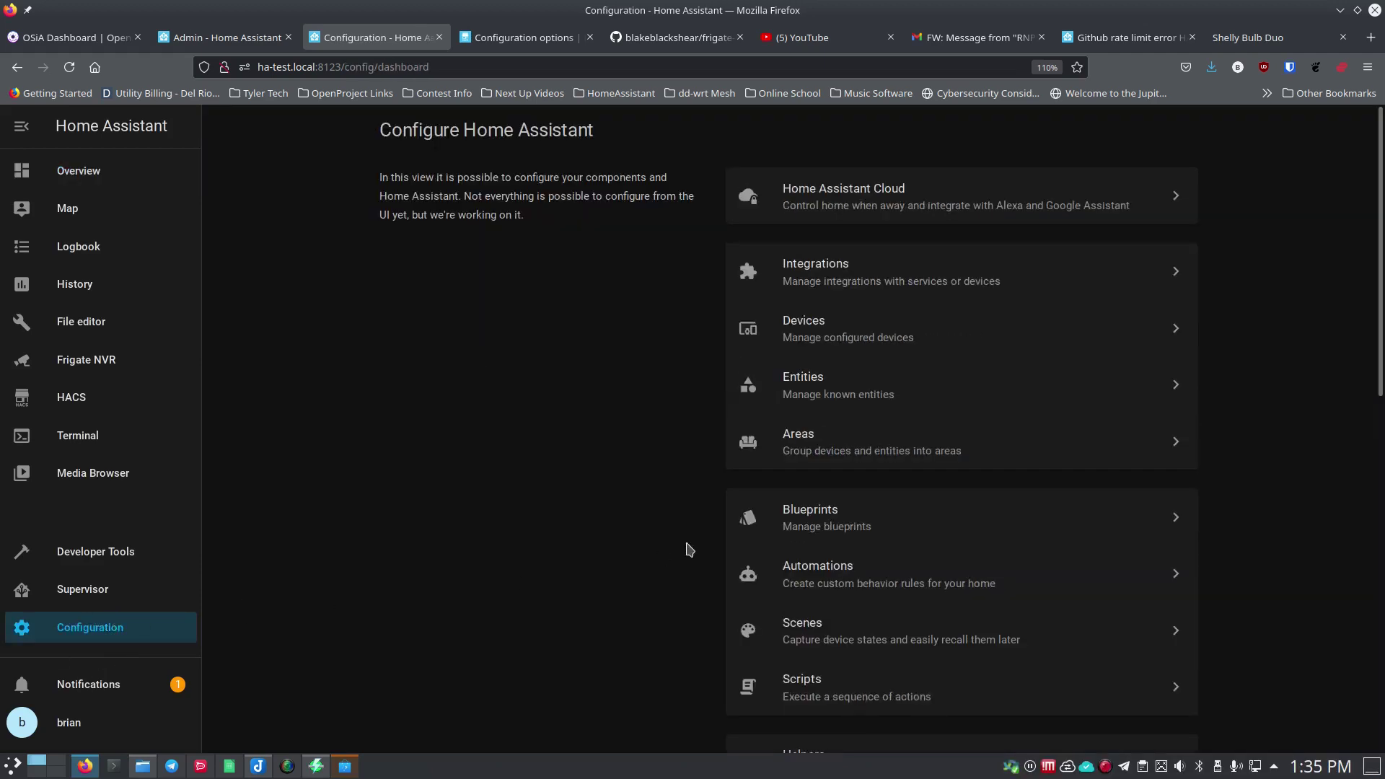
left_click(804, 576)
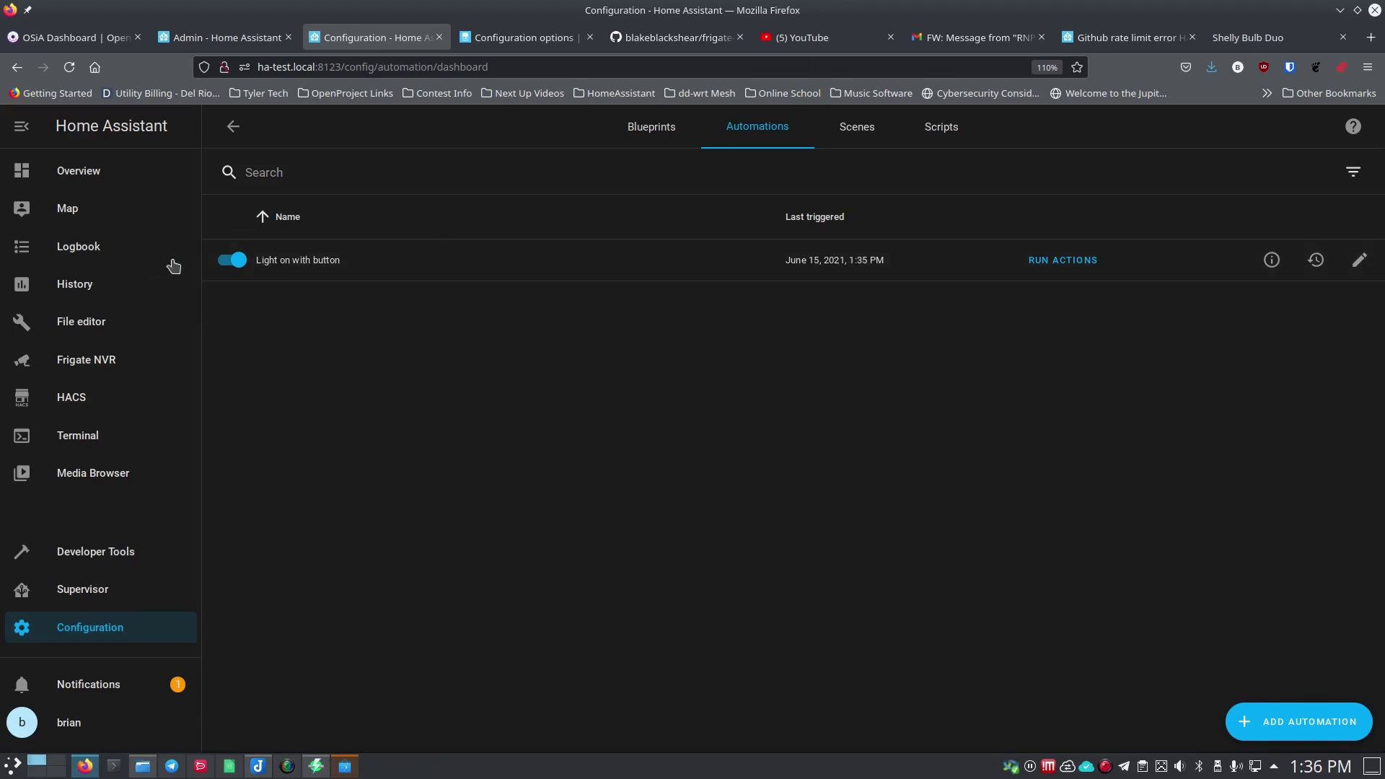
left_click(237, 260)
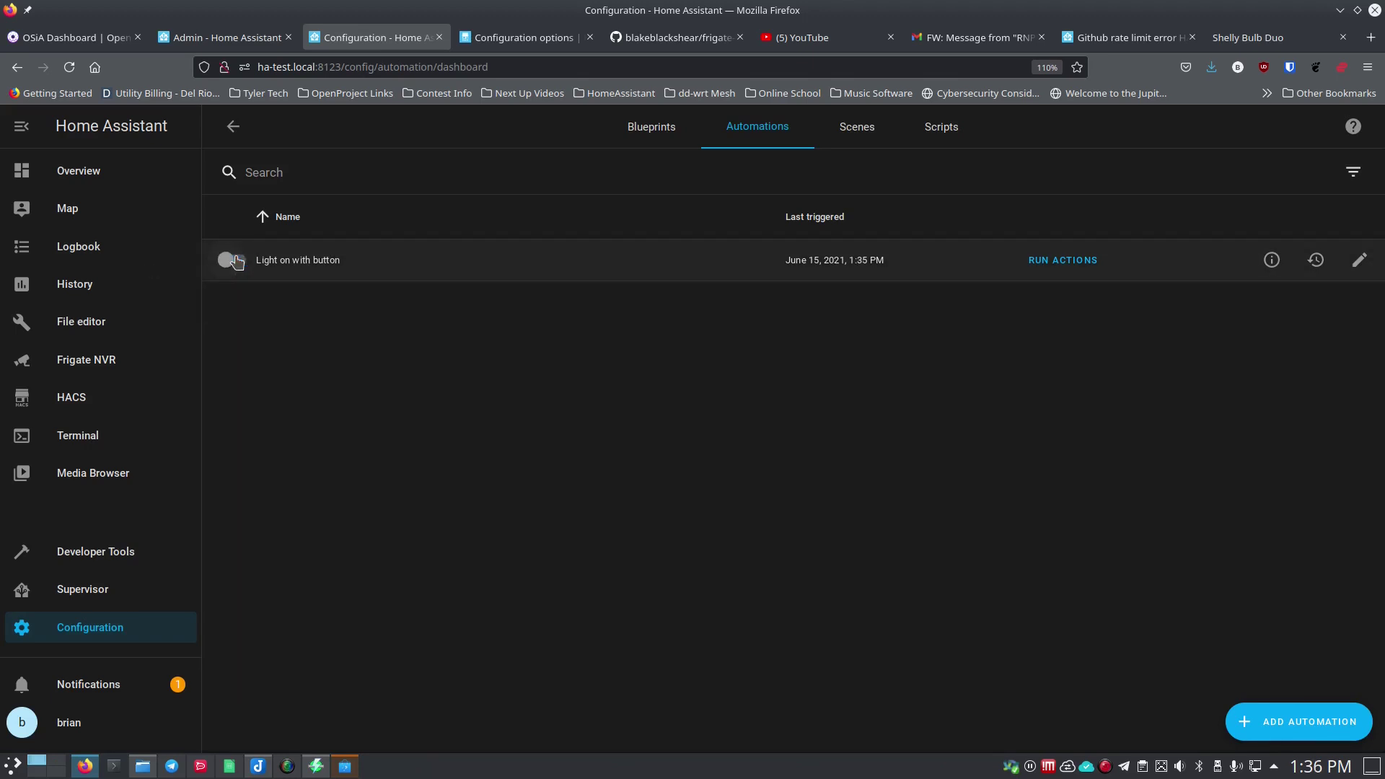
left_click(231, 261)
Step: Open the automation's options menu, dismiss it without deleting, and go back to the automations list
left_click(1359, 261)
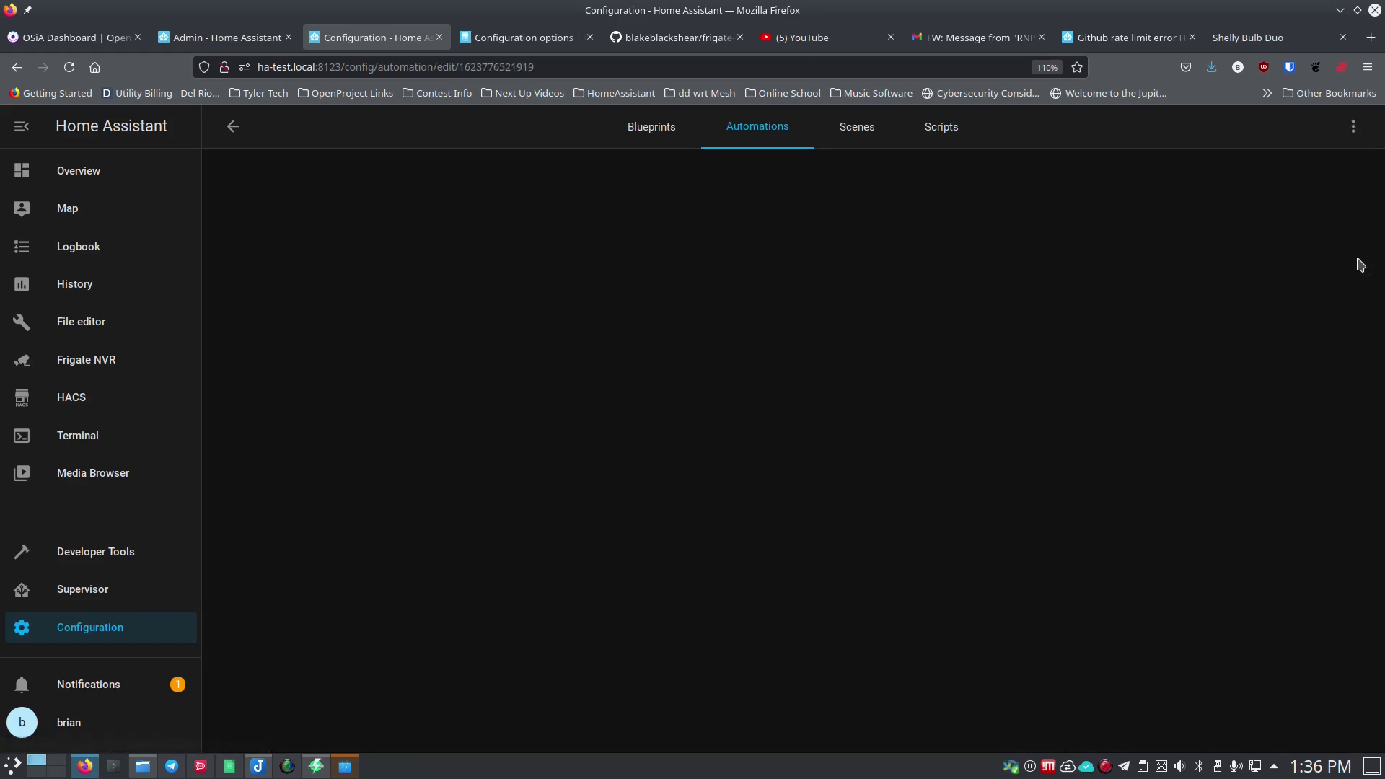
left_click(1354, 128)
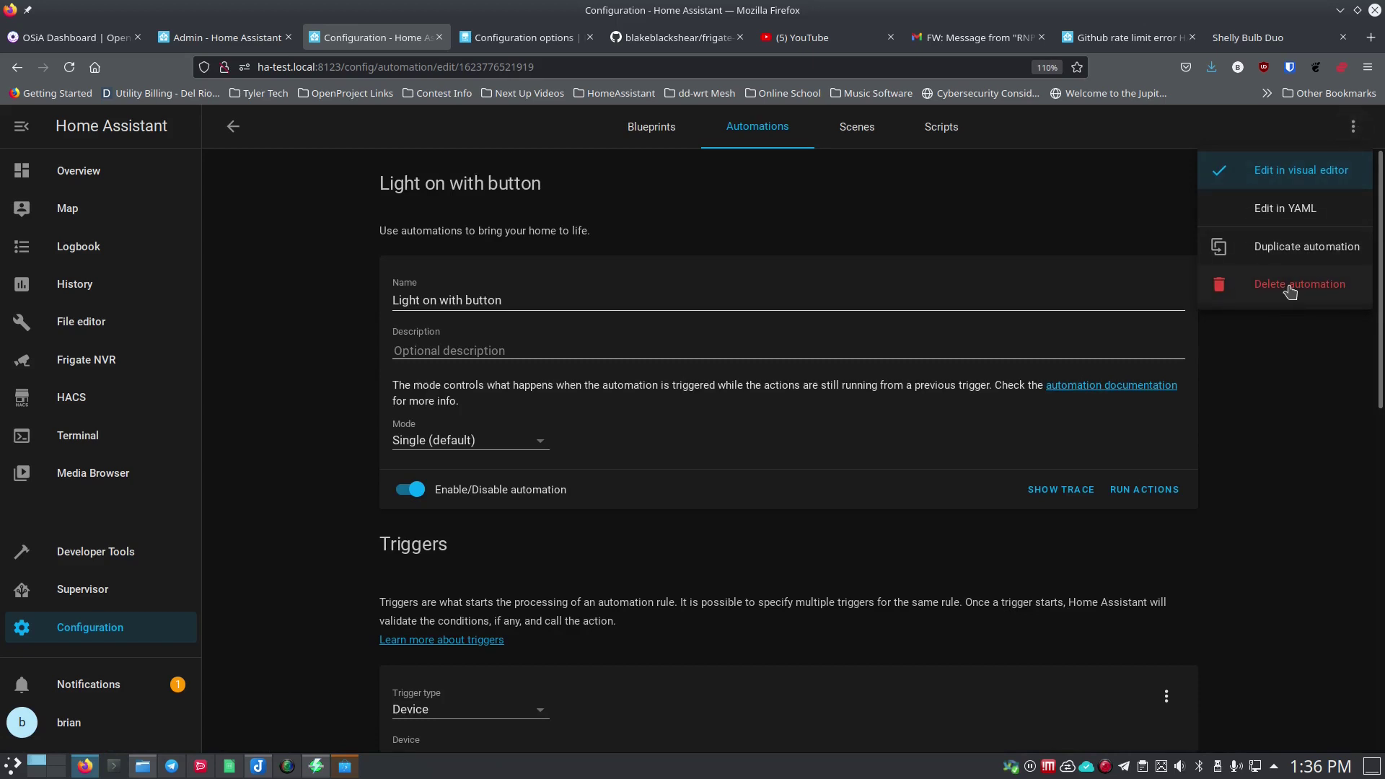
left_click(1120, 215)
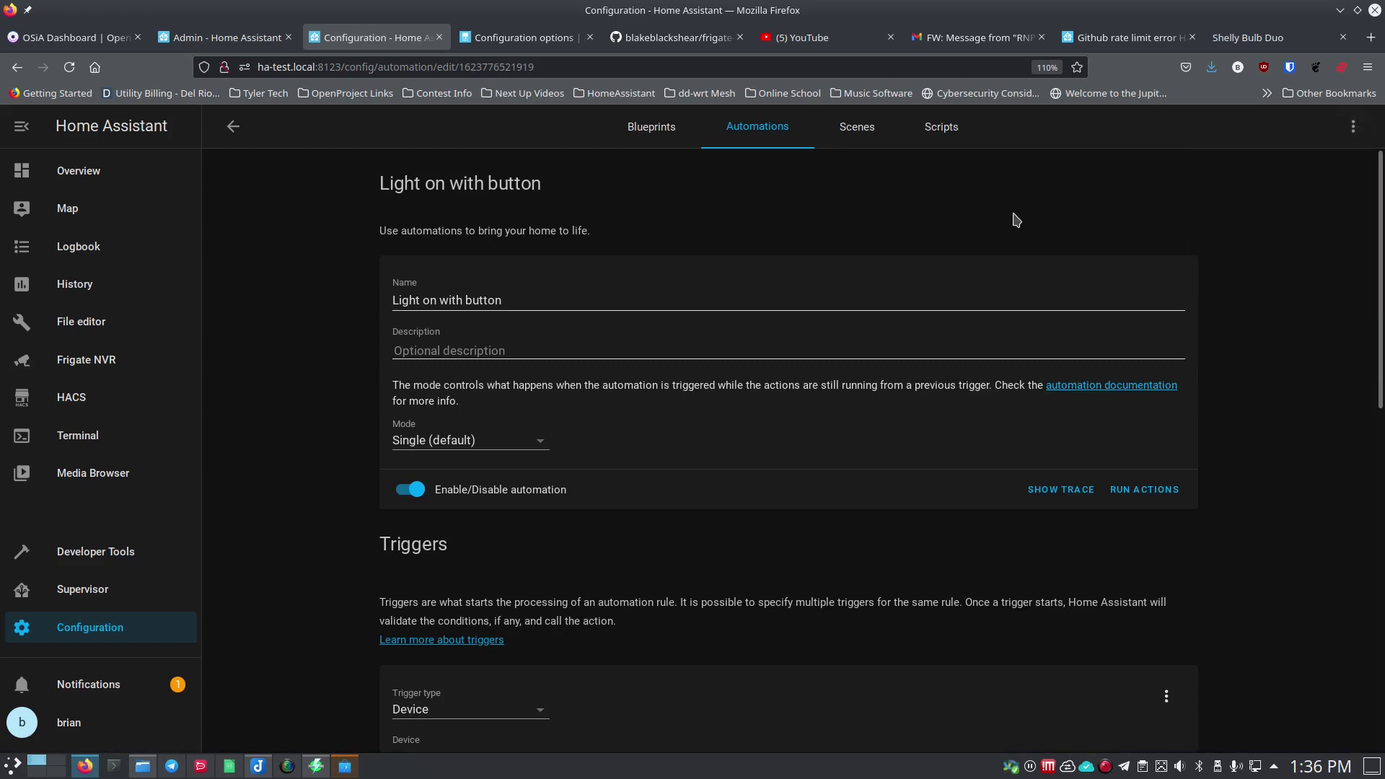
left_click(763, 134)
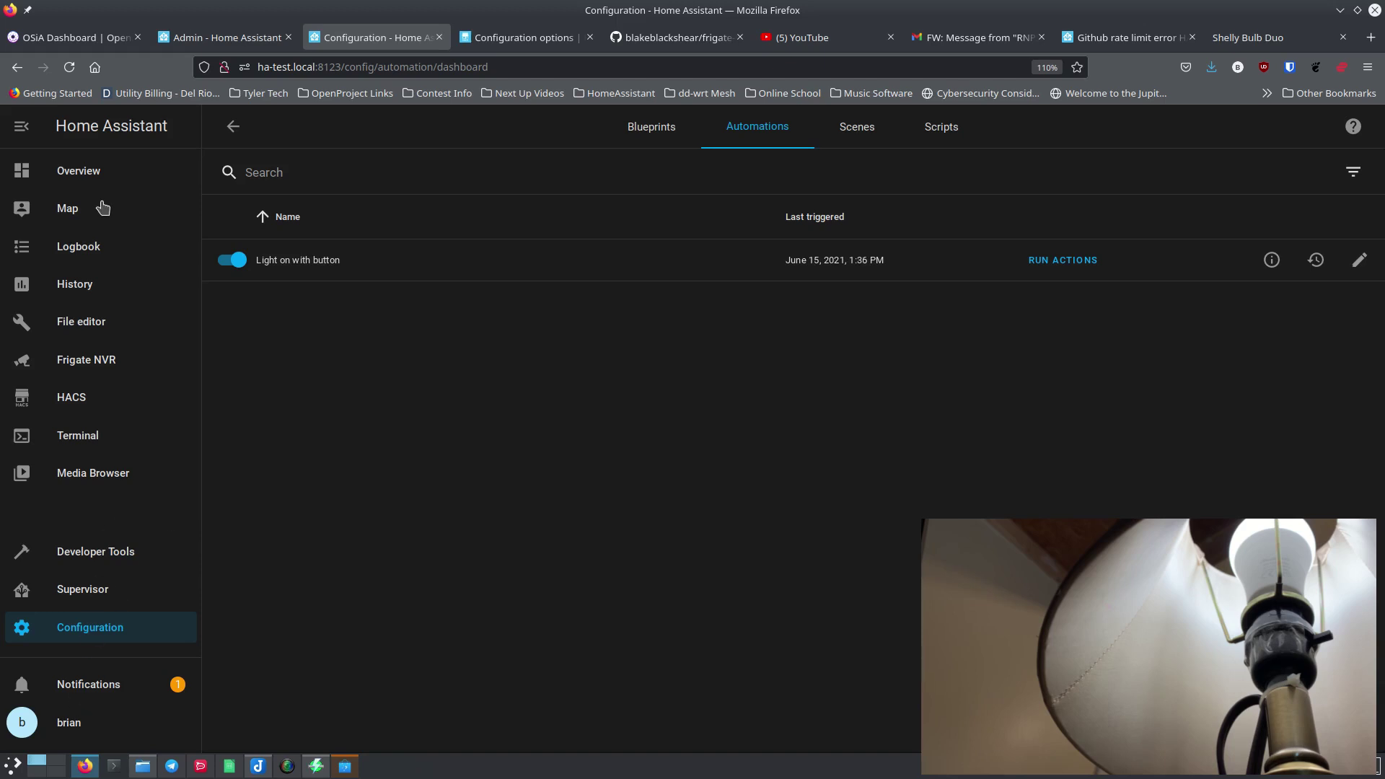
Step: Dim shelly_bulb_office_1 with its brightness arc on Overview, then return to the automations list
left_click(90, 178)
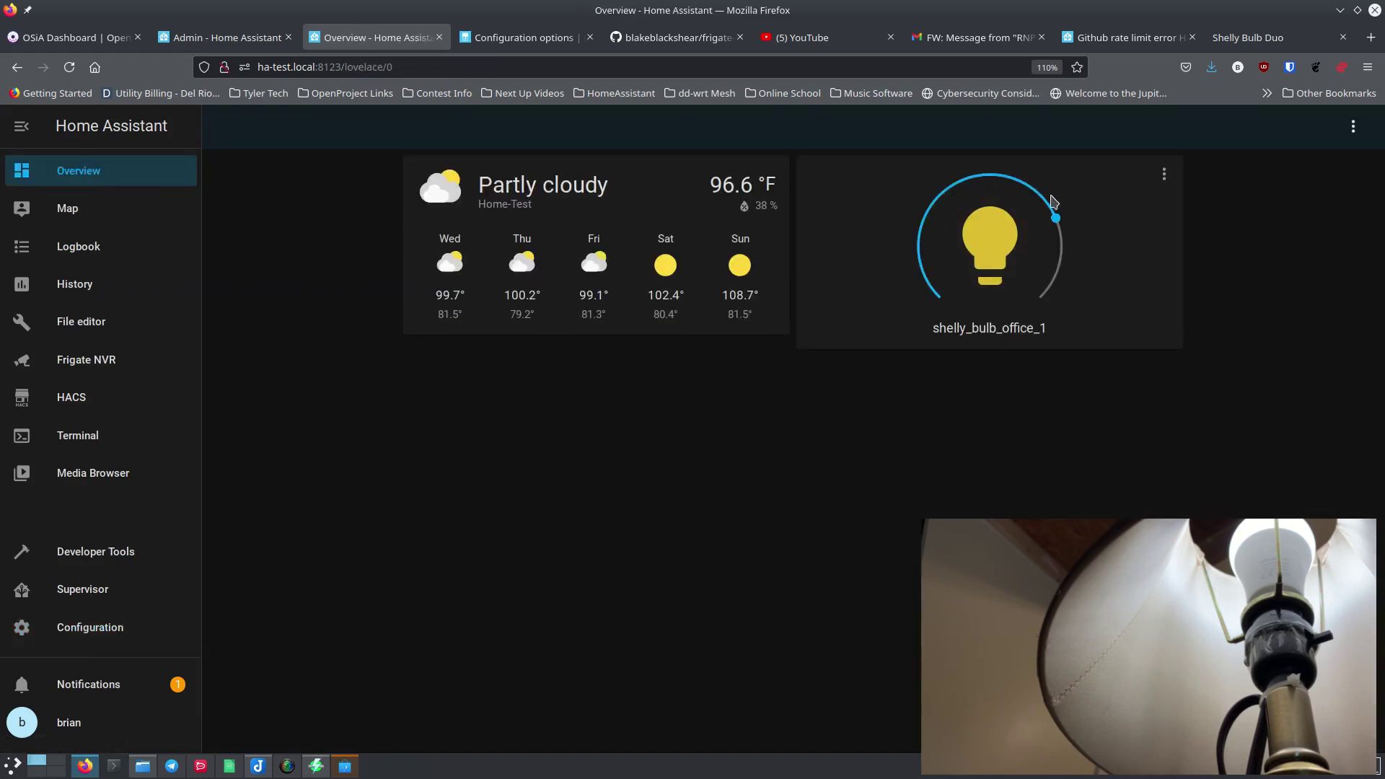
left_click_drag(1053, 216, 934, 202)
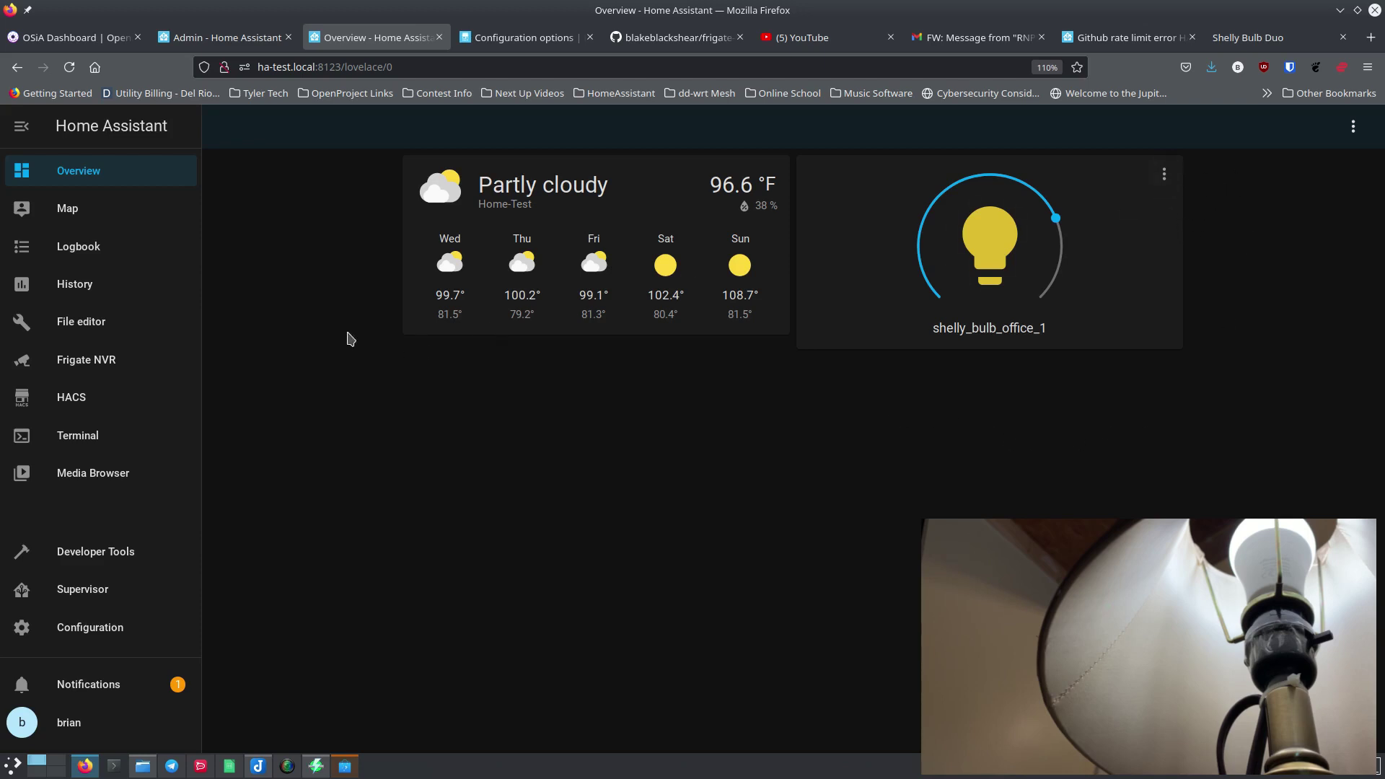
left_click(102, 627)
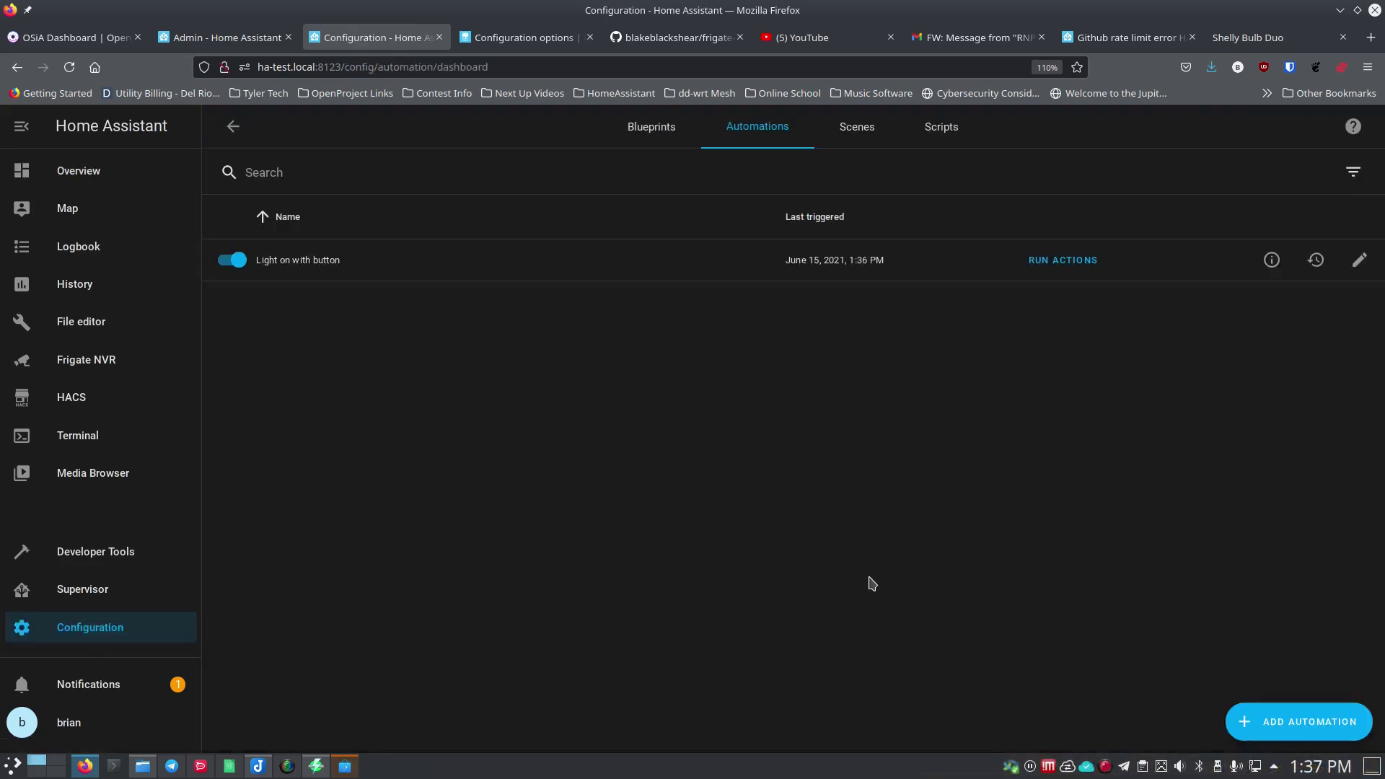
Step: Create an empty automation and name it 'Turn Light Off on Button'
left_click(1267, 725)
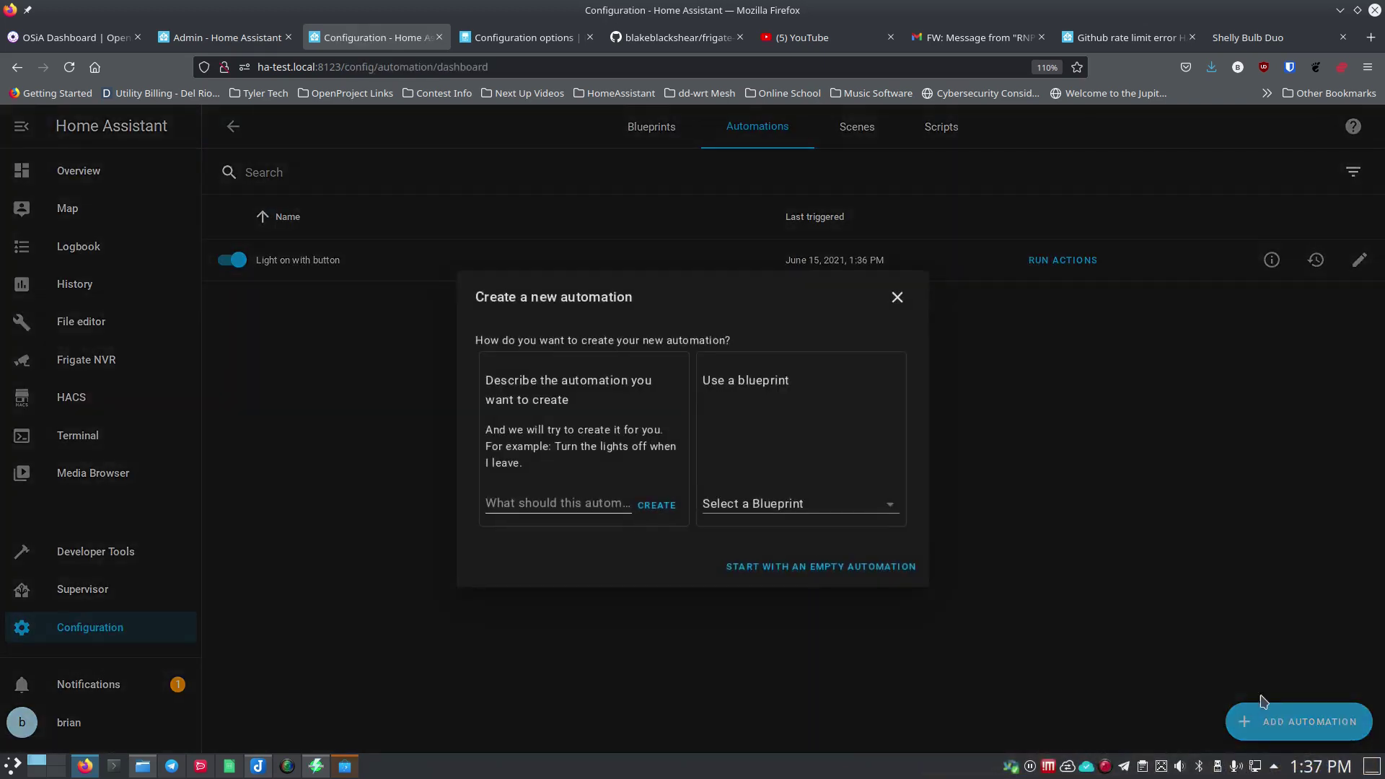
left_click(809, 585)
triple_click(618, 300)
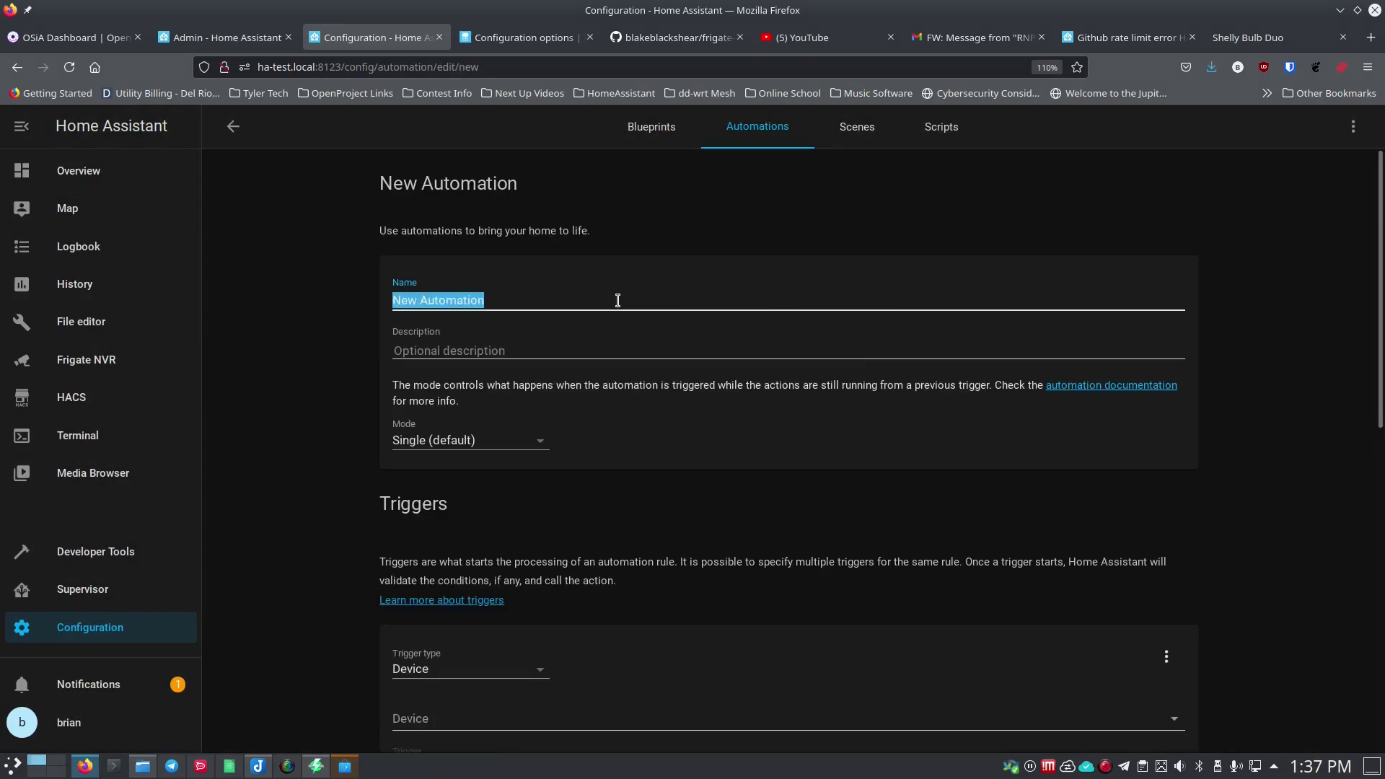
type("Turn Ligh")
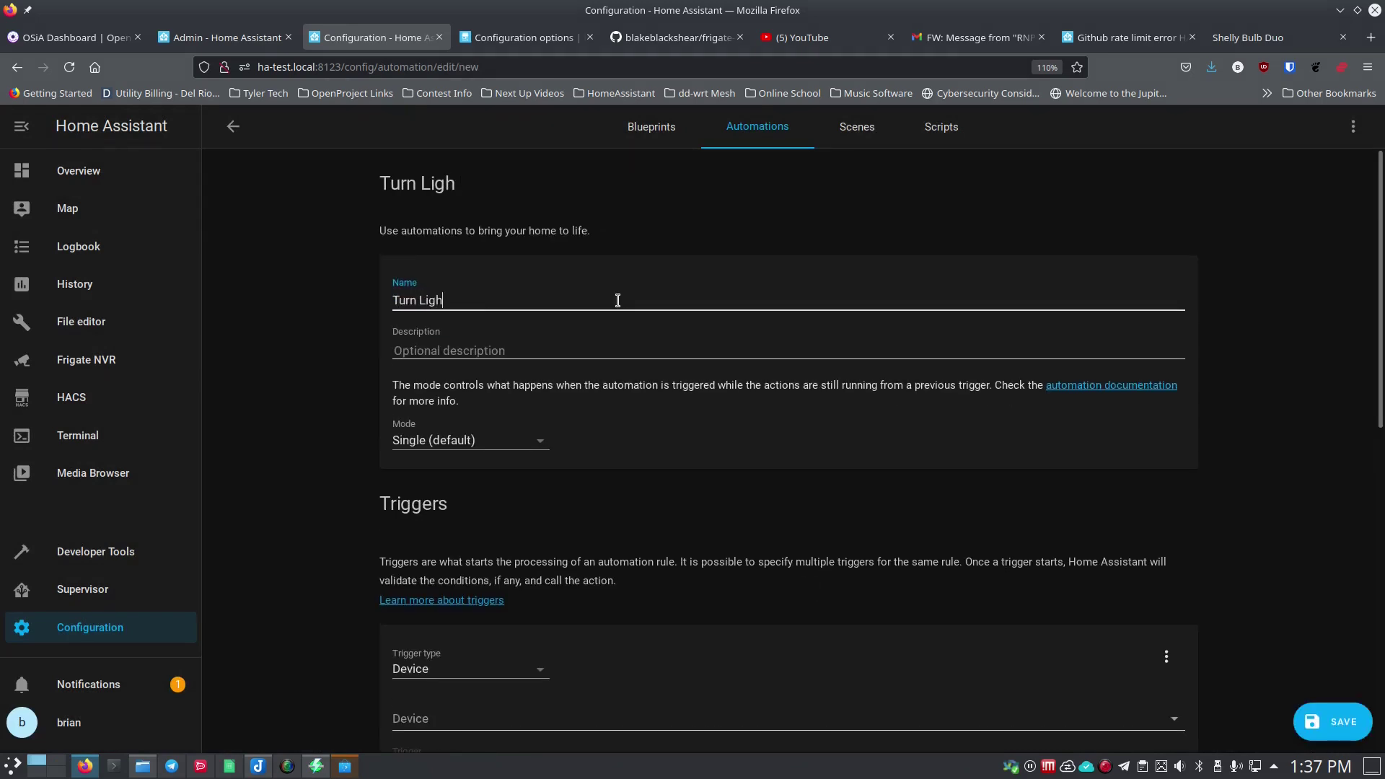
type("t Off on Button")
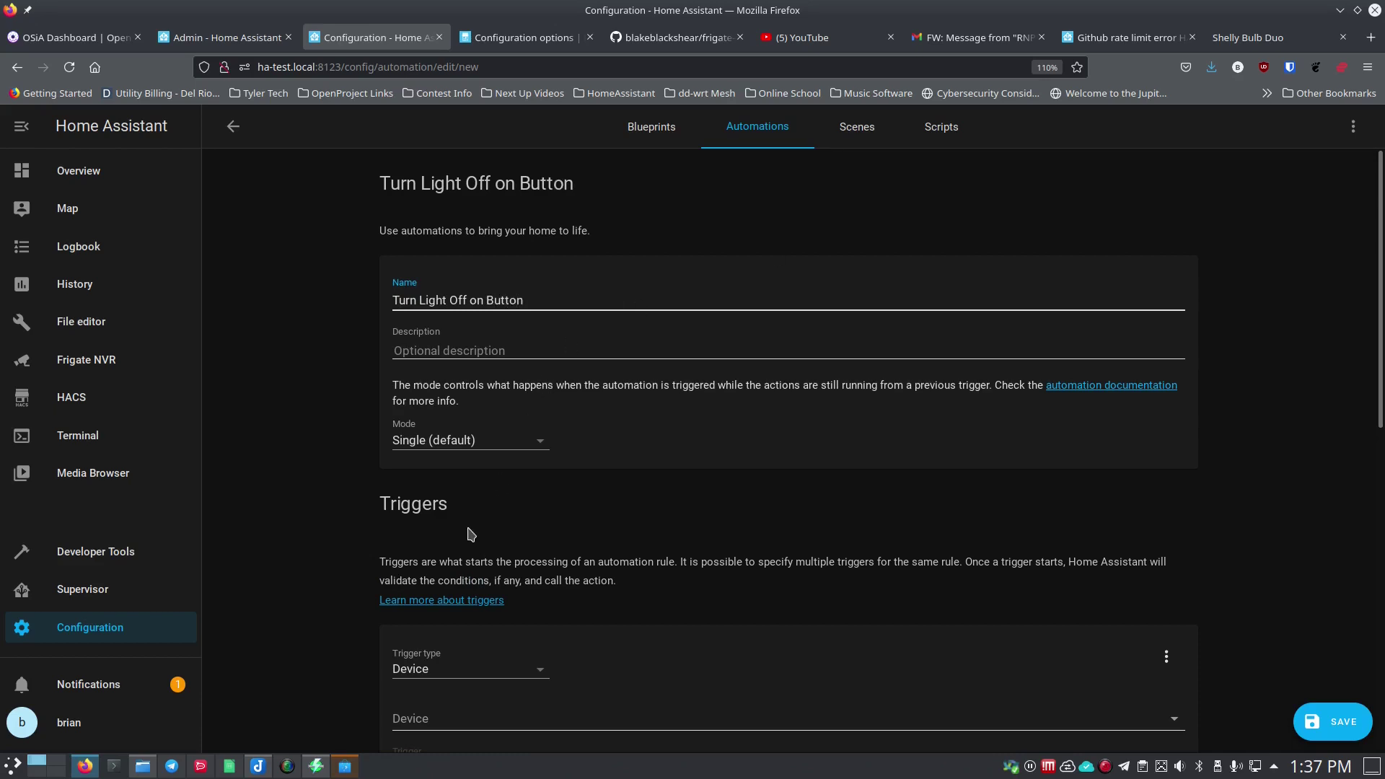
scroll(349, 485, "down", 5)
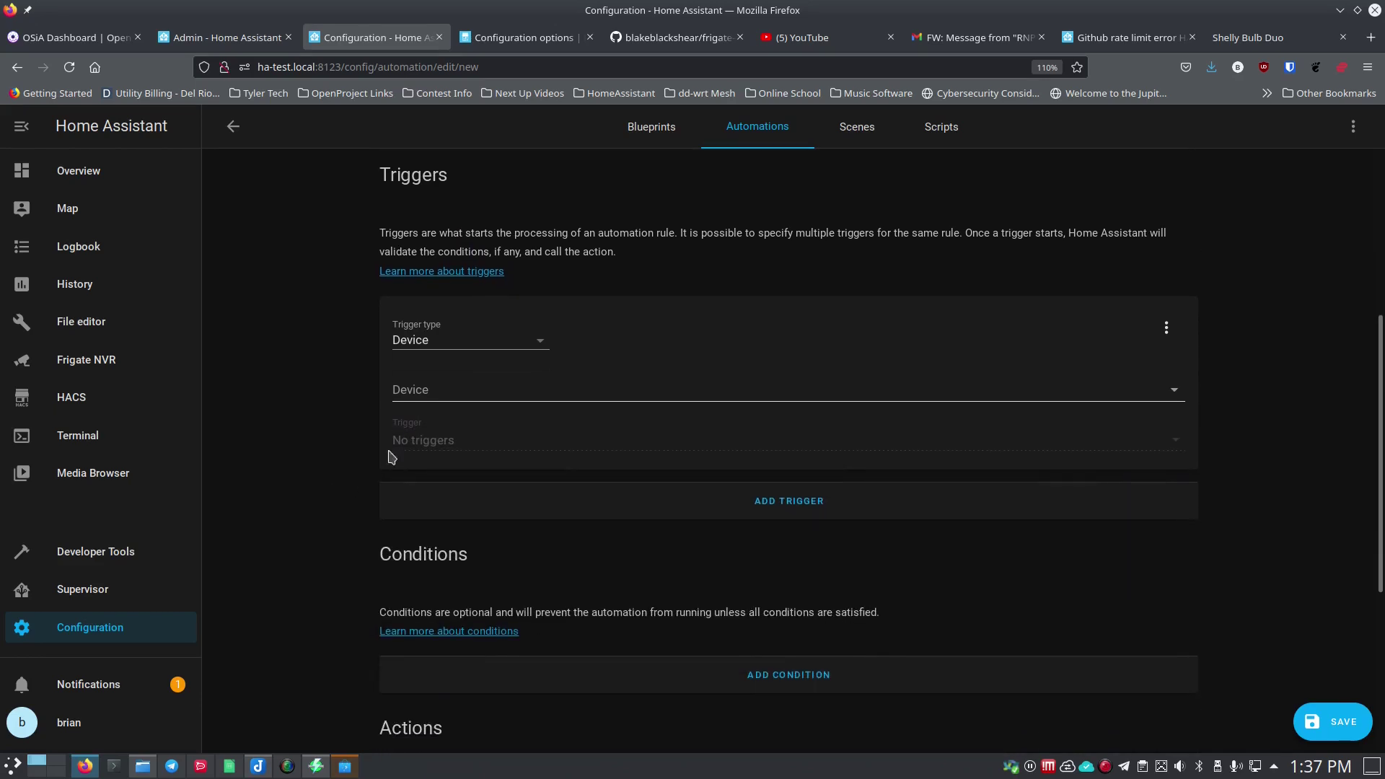
left_click(528, 350)
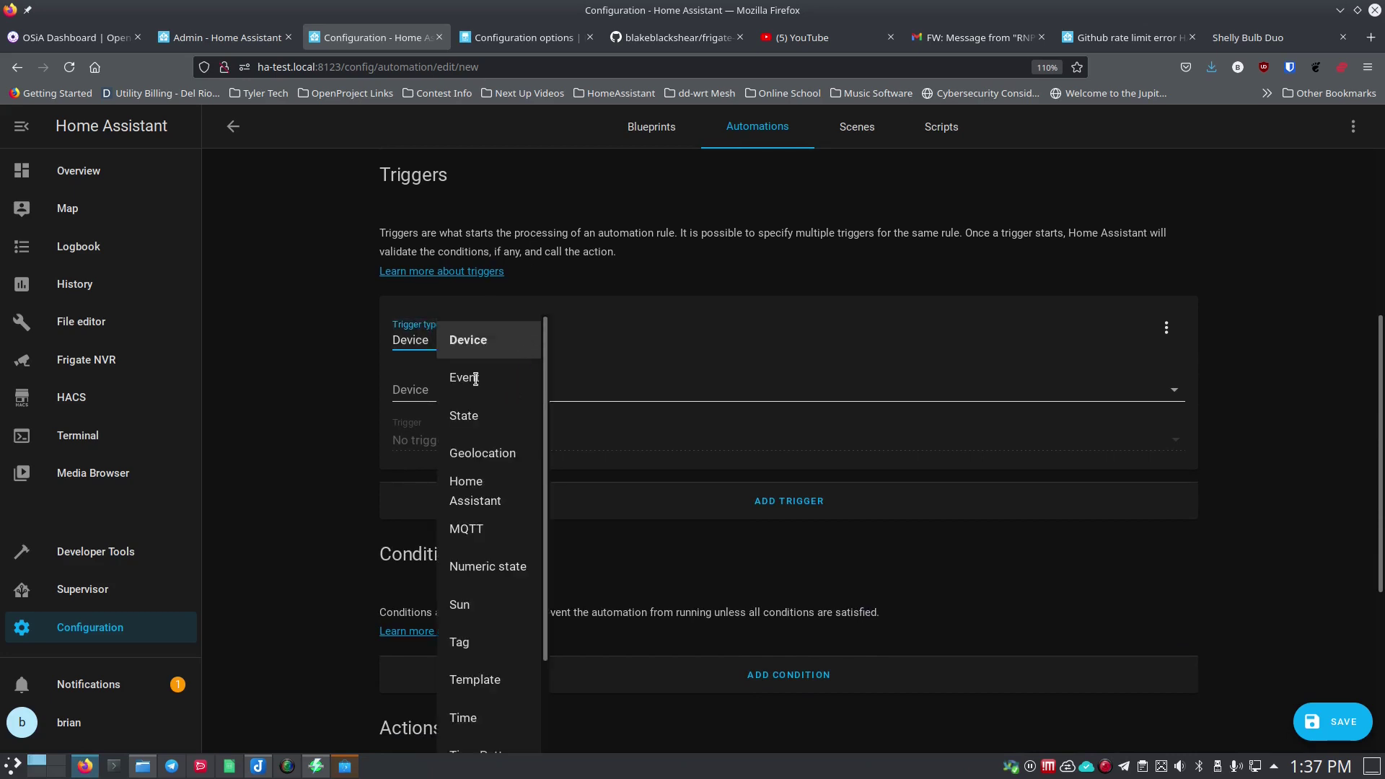
Step: Try a State trigger and browse its entity list, then switch to Geolocation
left_click(471, 416)
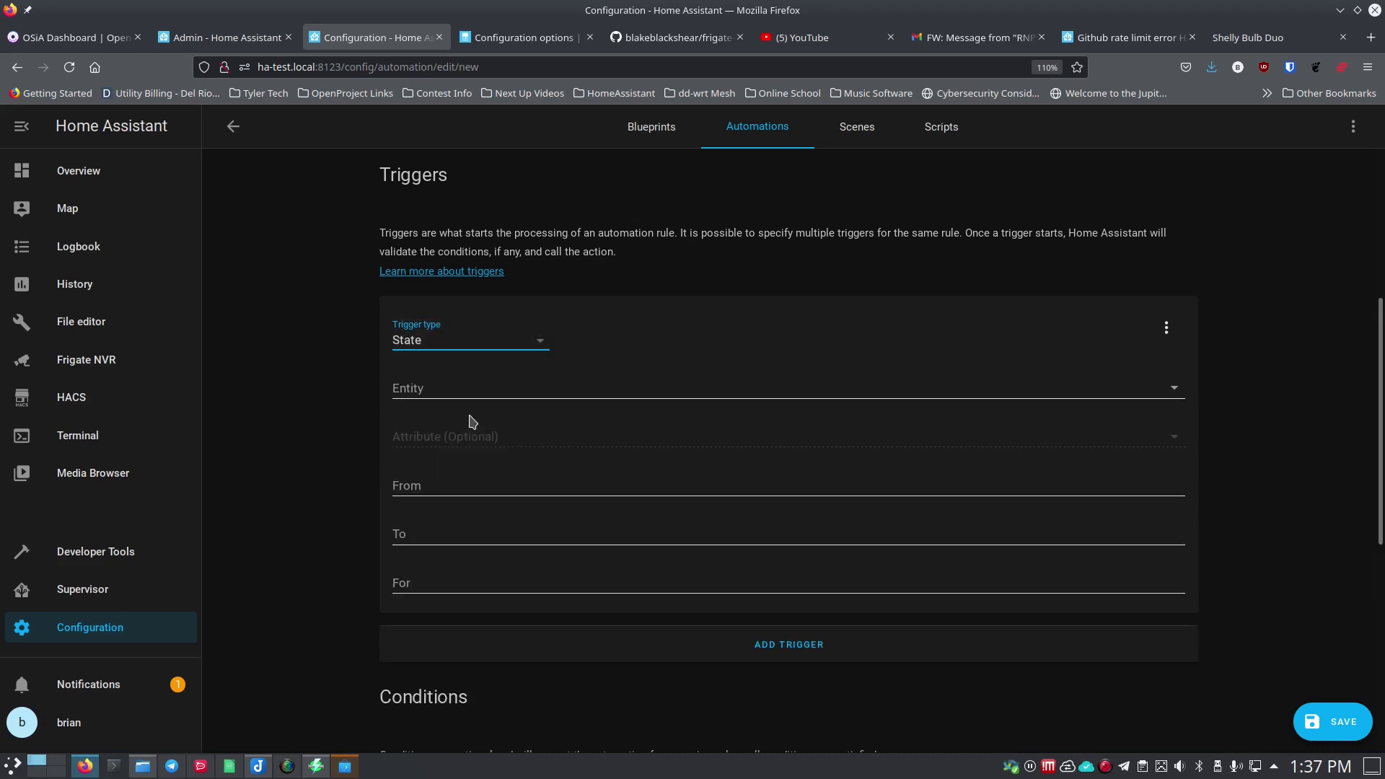
left_click(454, 382)
scroll(519, 570, "down", 5)
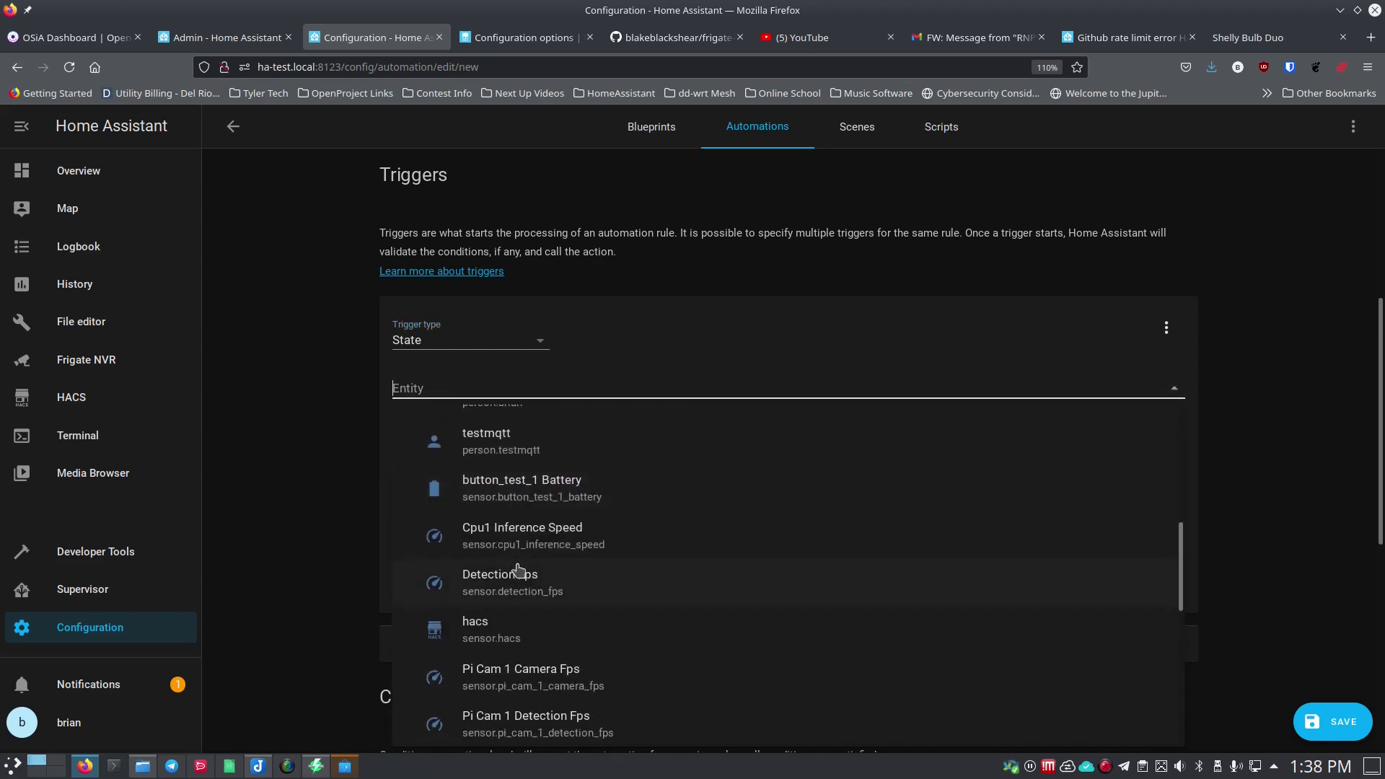
scroll(510, 570, "up", 3)
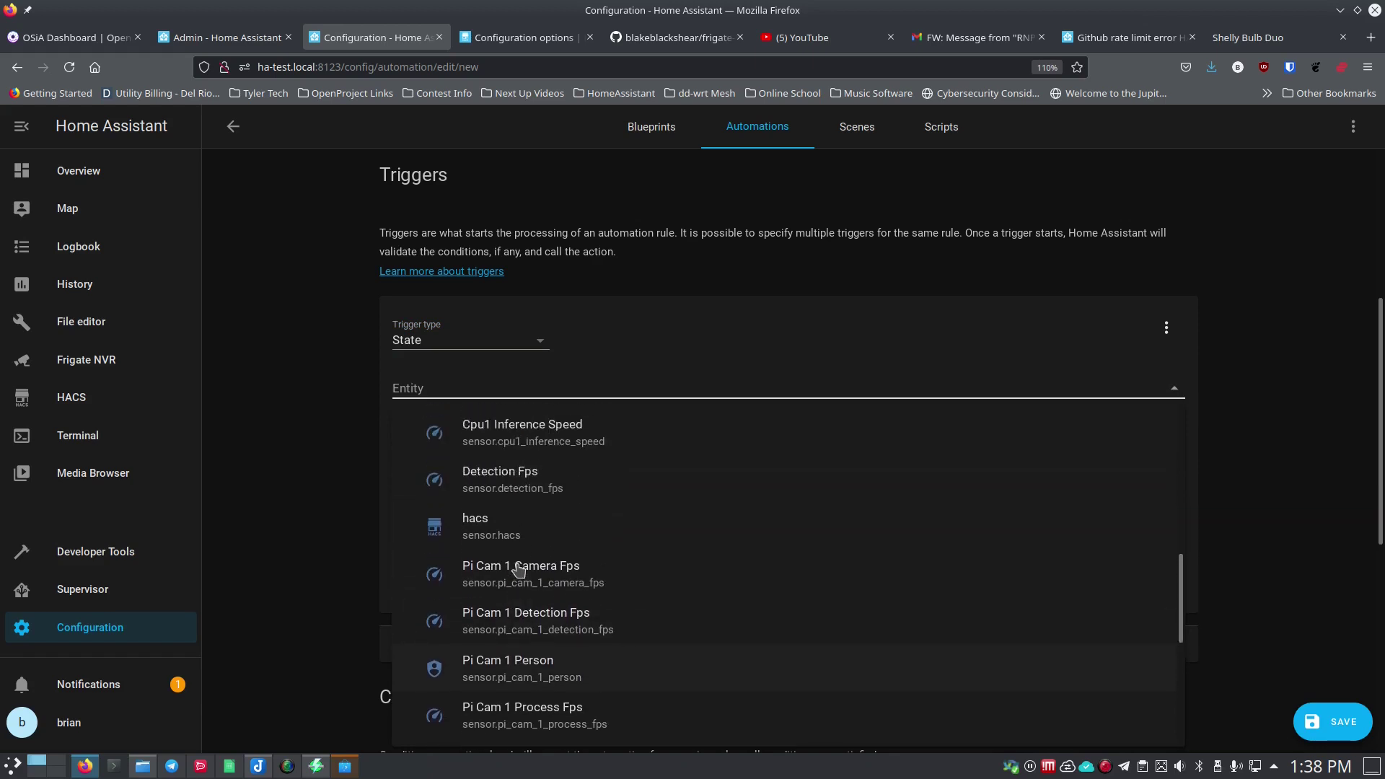
left_click(488, 343)
left_click(479, 340)
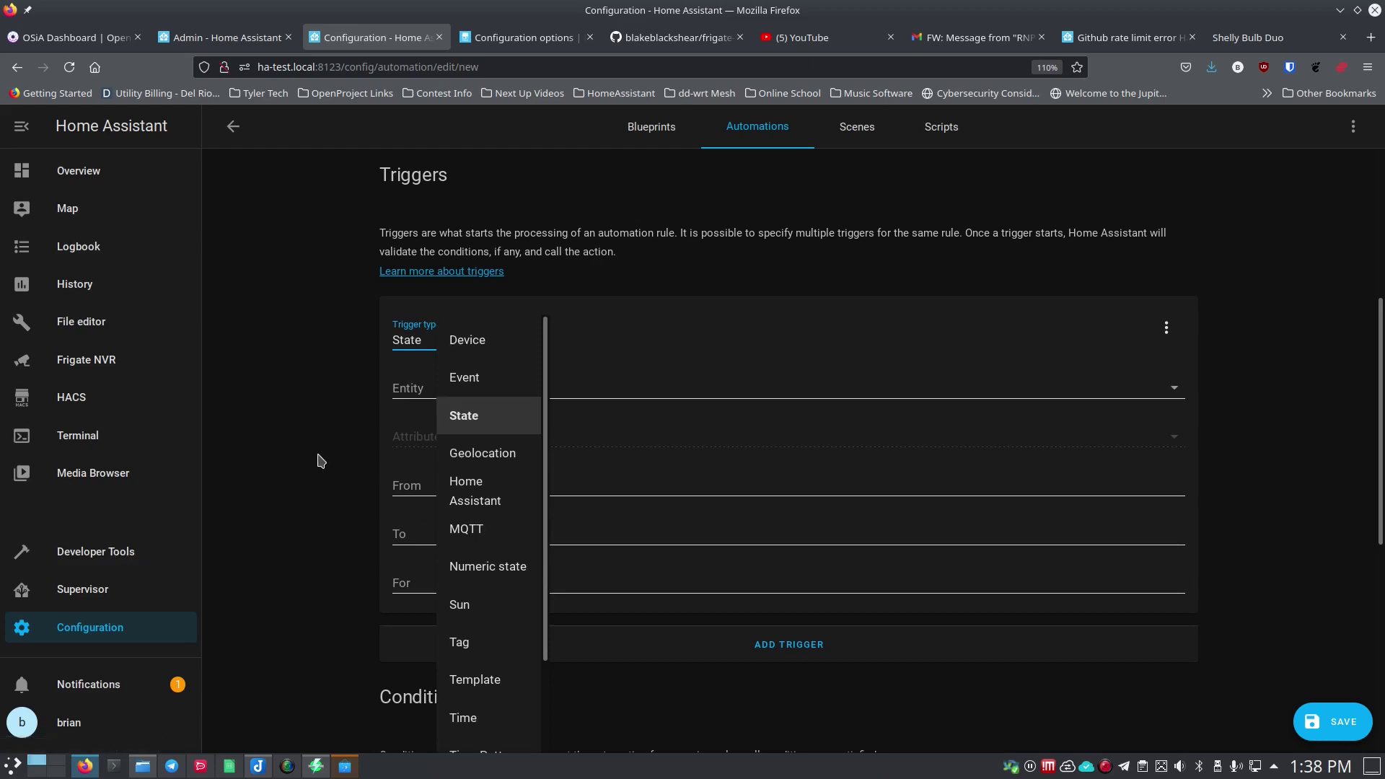
left_click(505, 453)
left_click(463, 387)
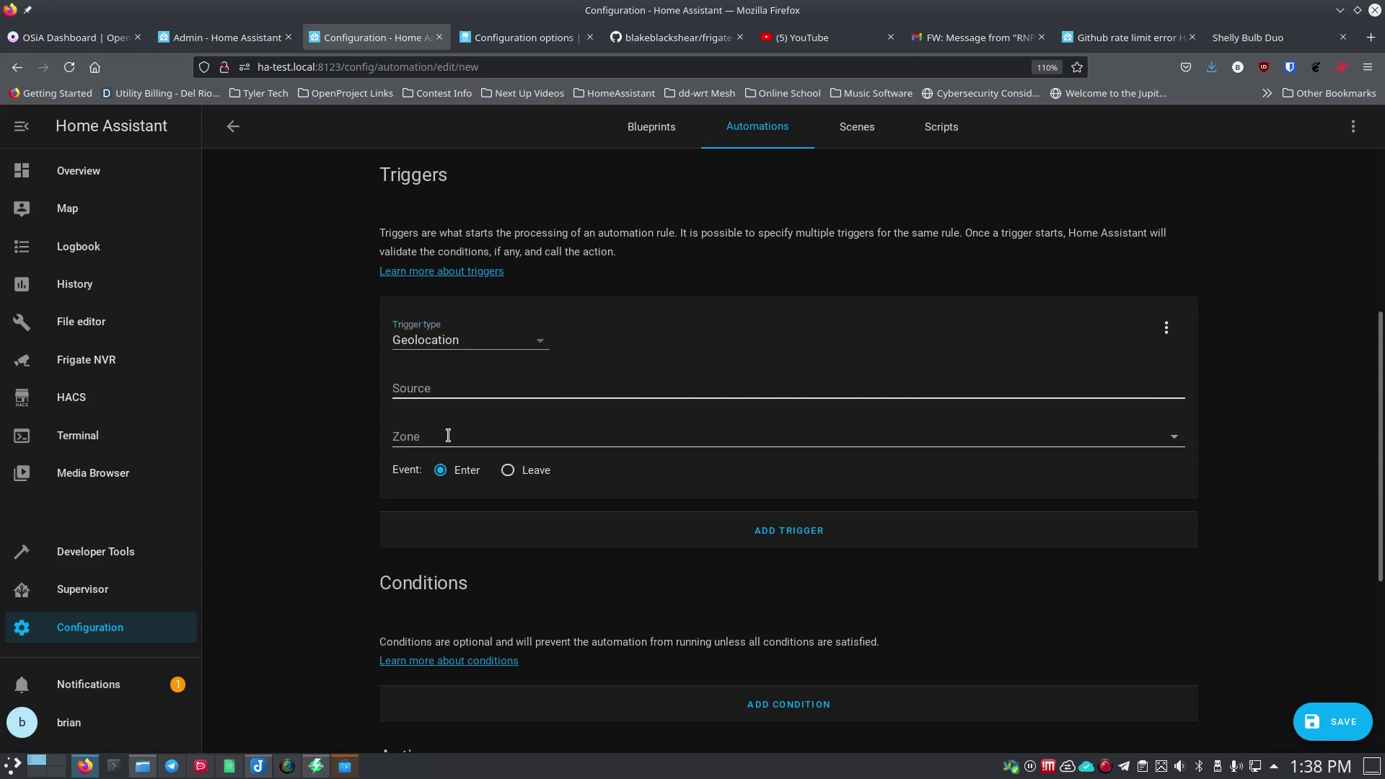
Step: Switch the trigger to Numeric state and check its entities, then to Sun
left_click(501, 347)
scroll(512, 505, "down", 3)
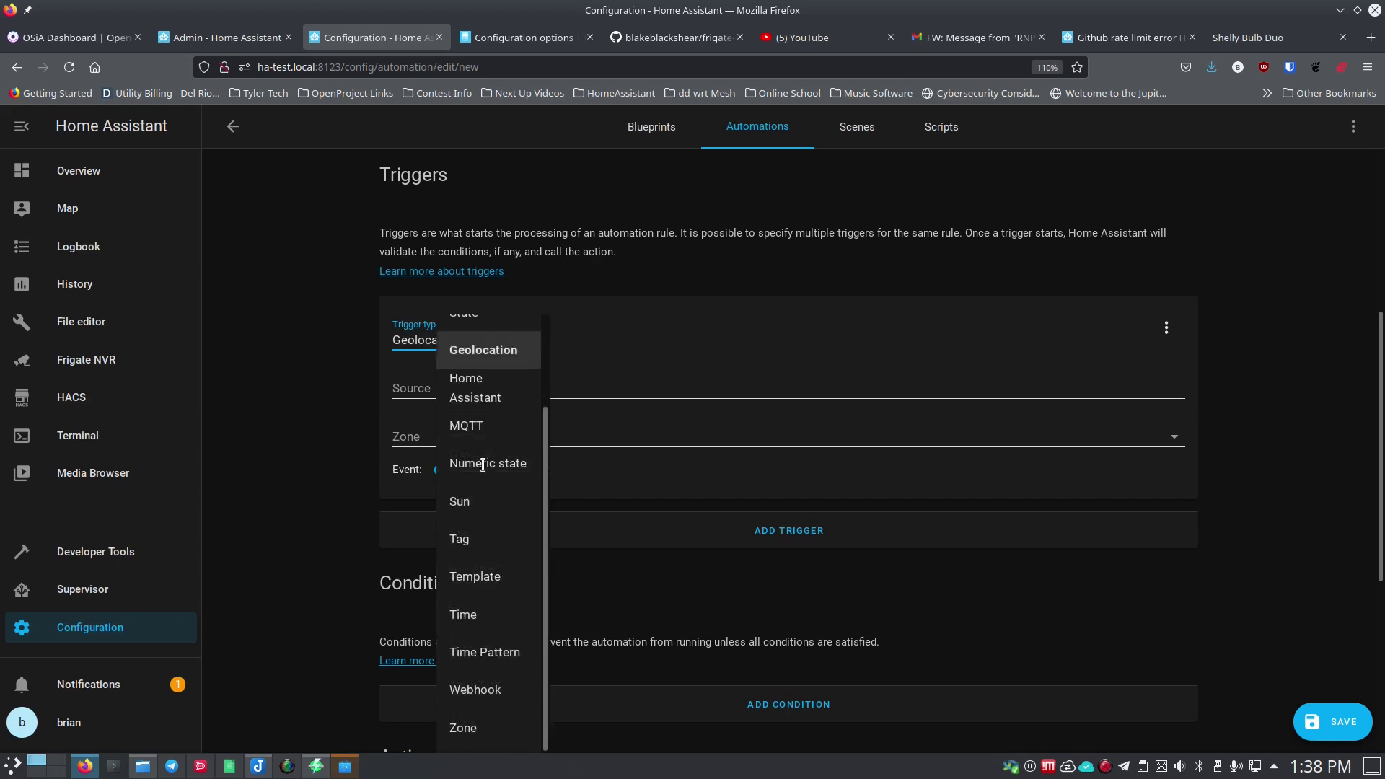
left_click(483, 463)
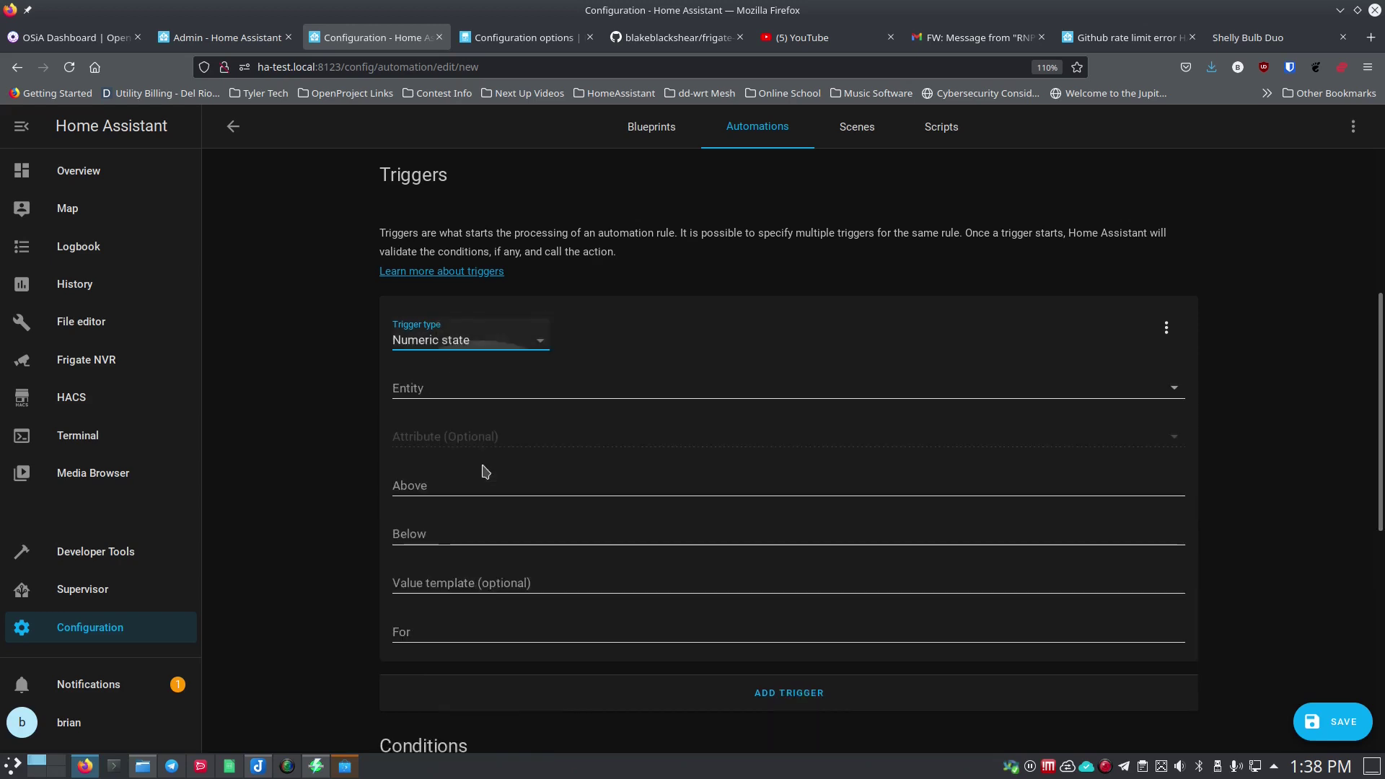
left_click(475, 390)
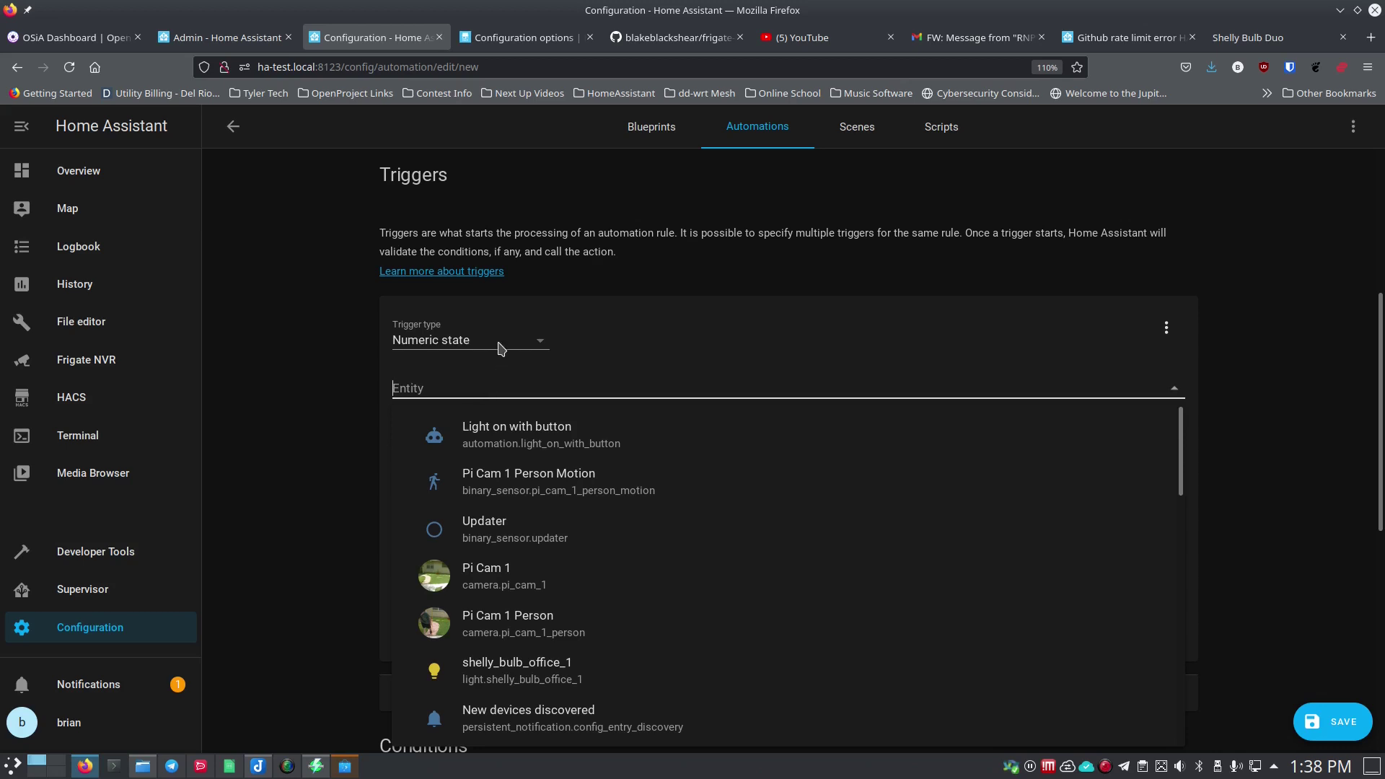
key("Escape")
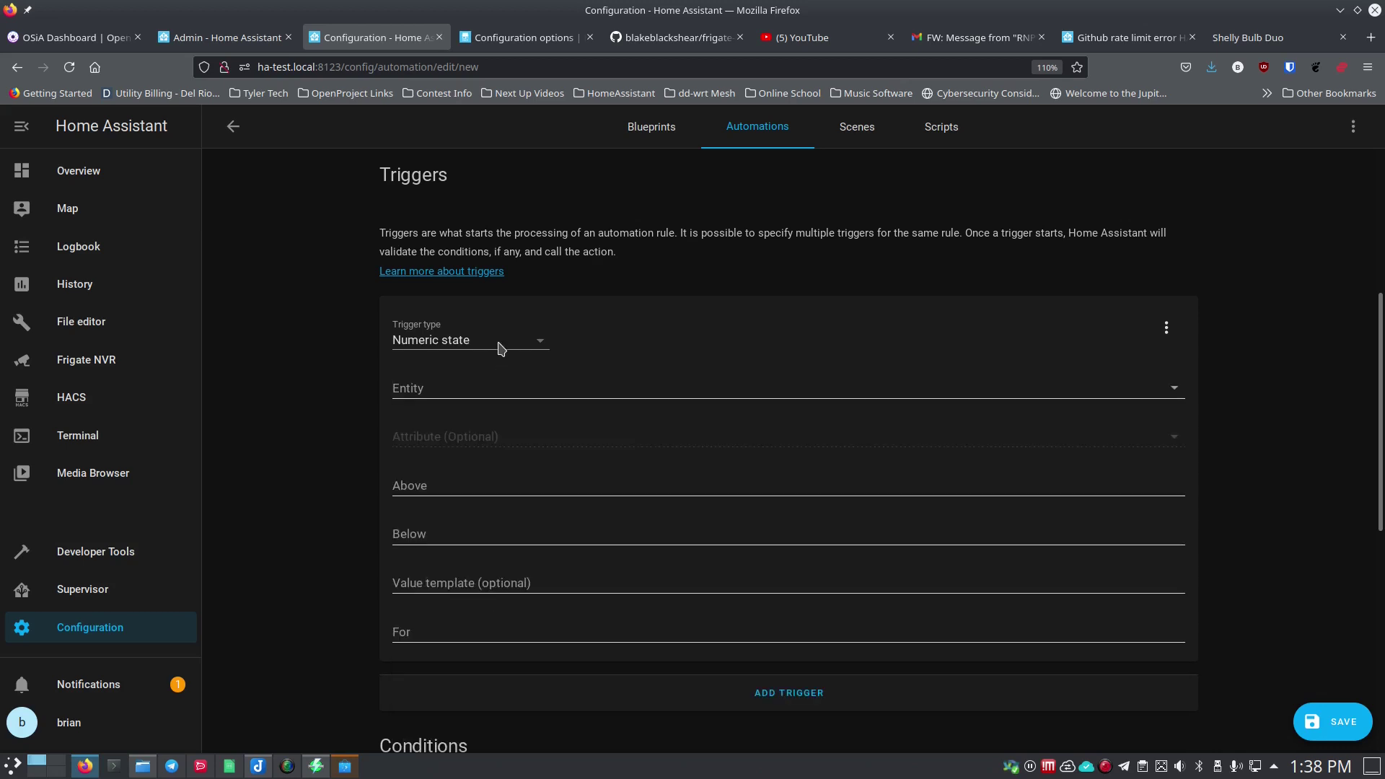
left_click(501, 348)
left_click(486, 504)
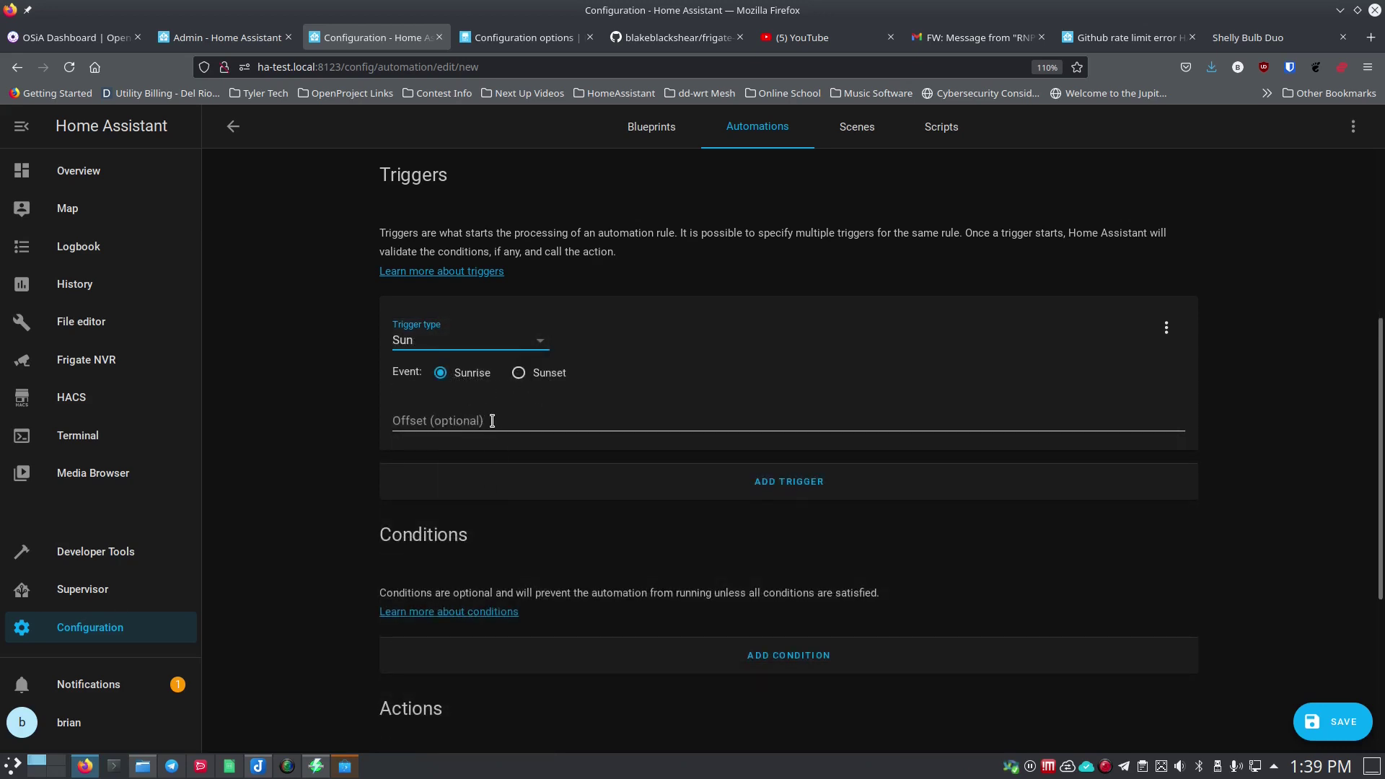
Step: Cycle the trigger through Time, Time Pattern and Webhook, ending on Zone
left_click(481, 344)
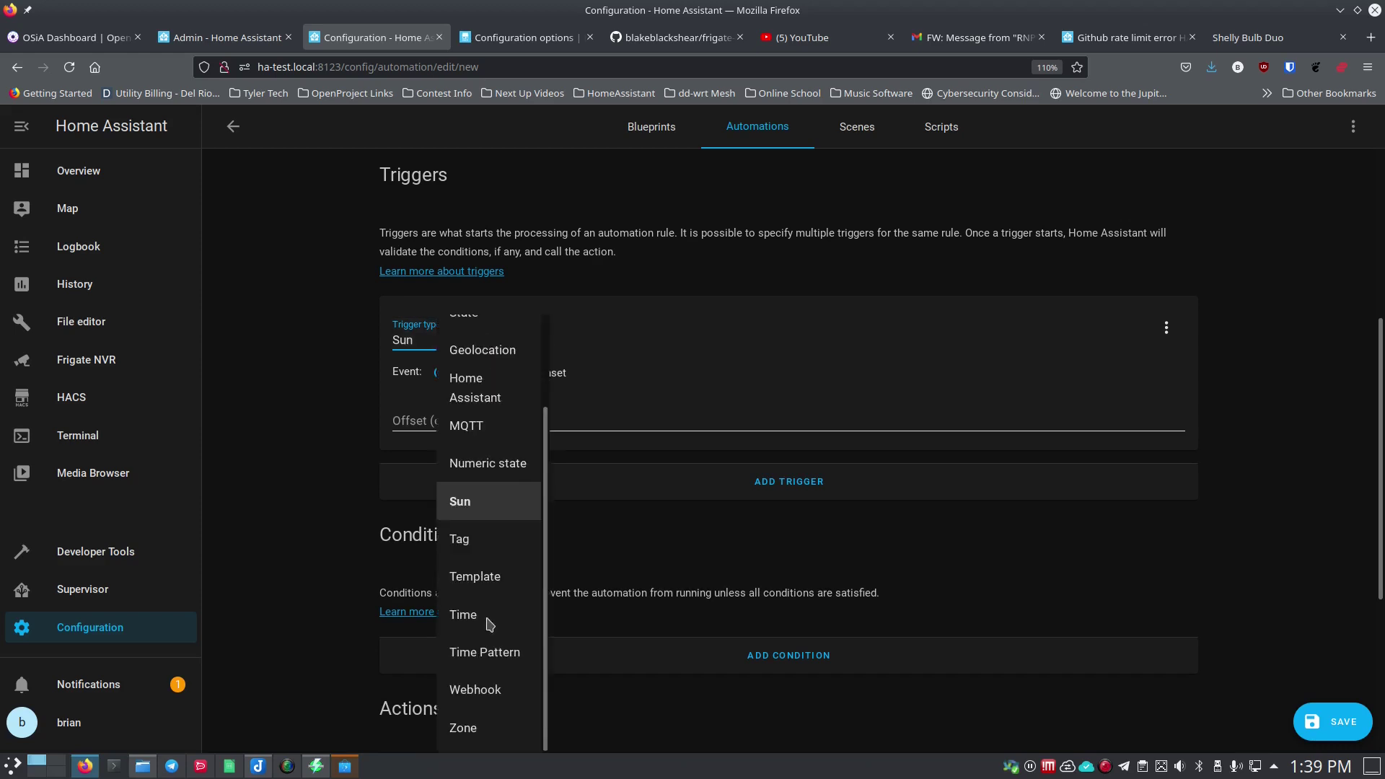
left_click(486, 619)
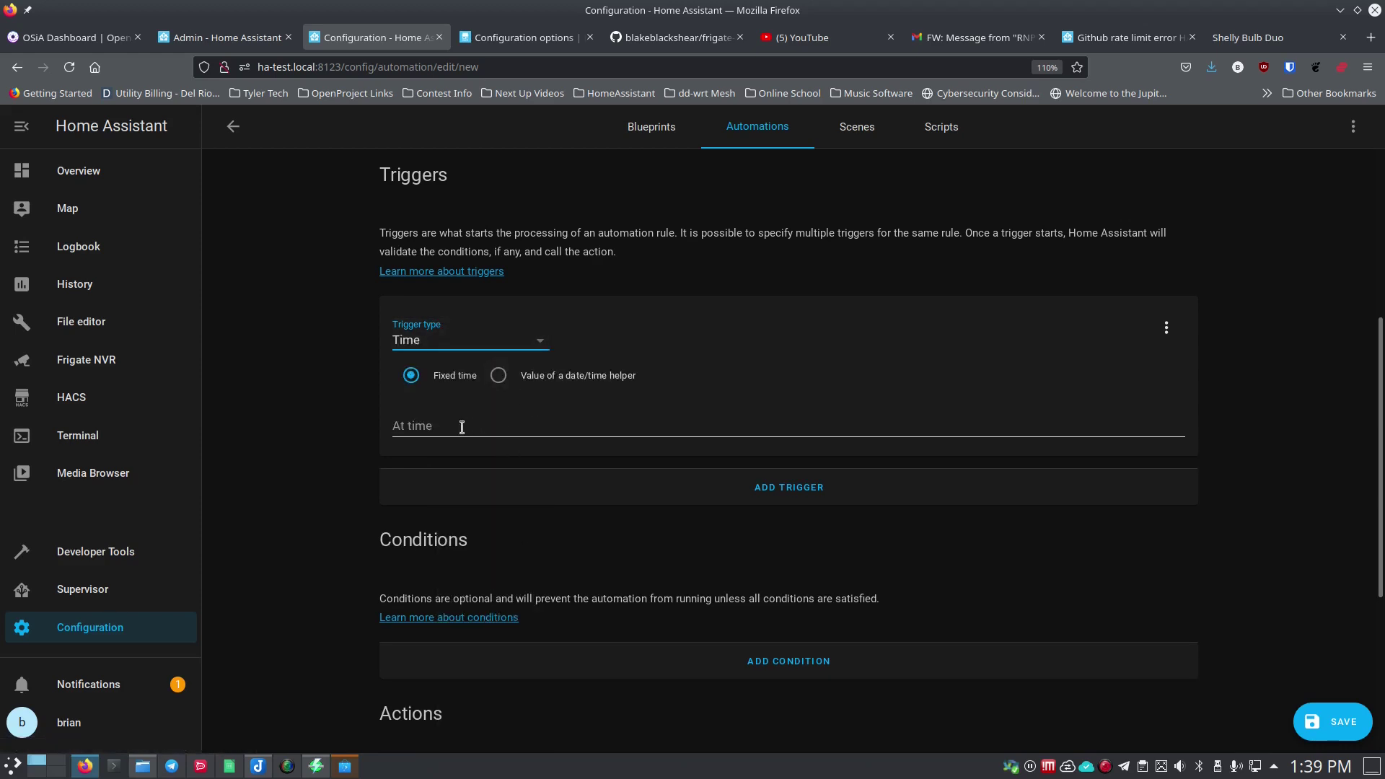
left_click(477, 351)
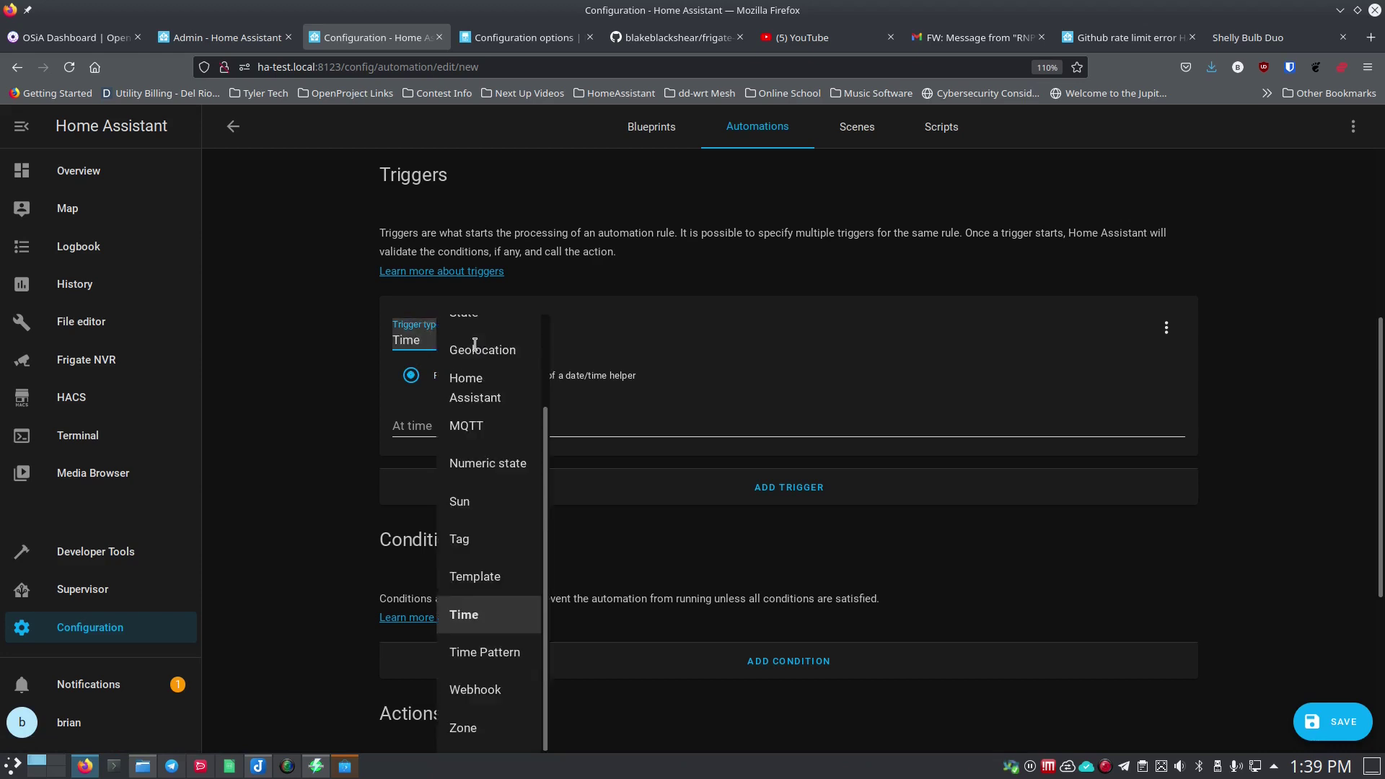
left_click(473, 651)
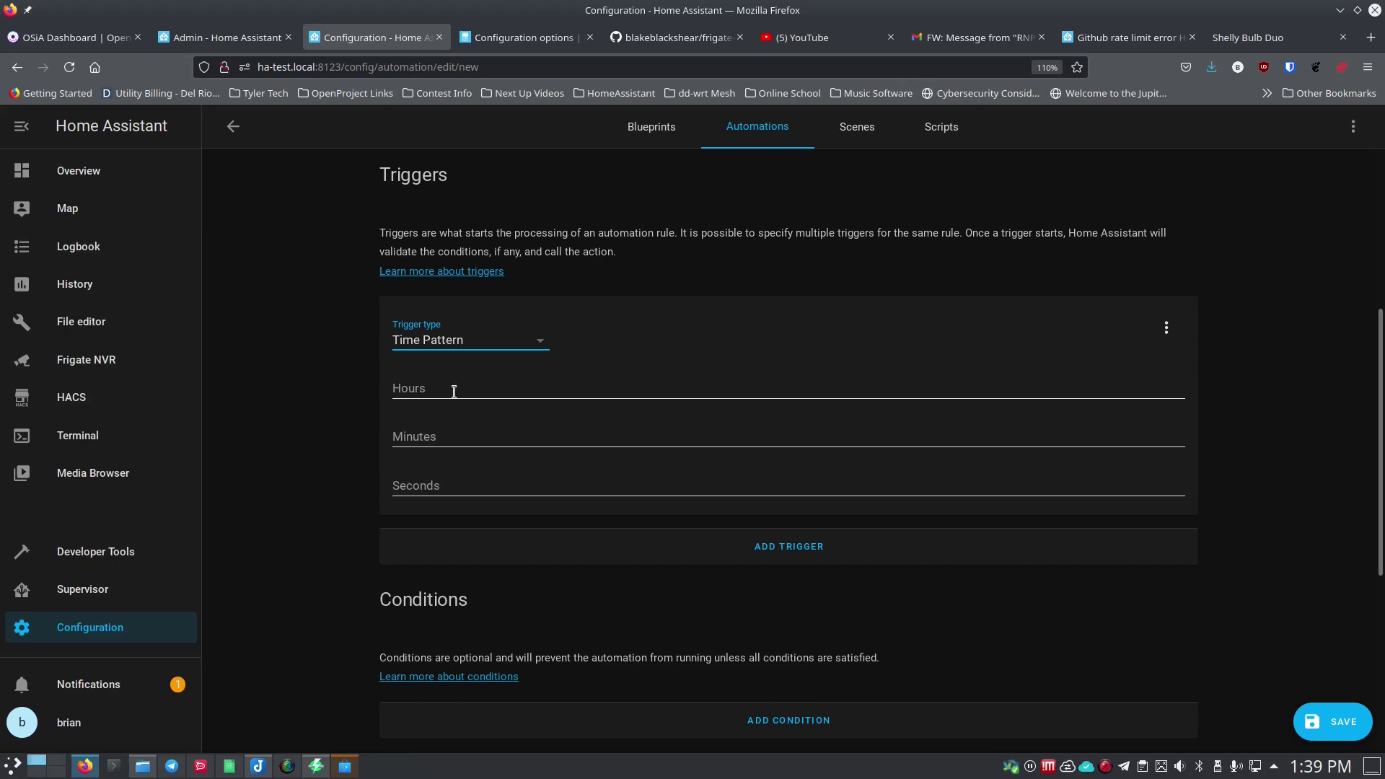
left_click(487, 343)
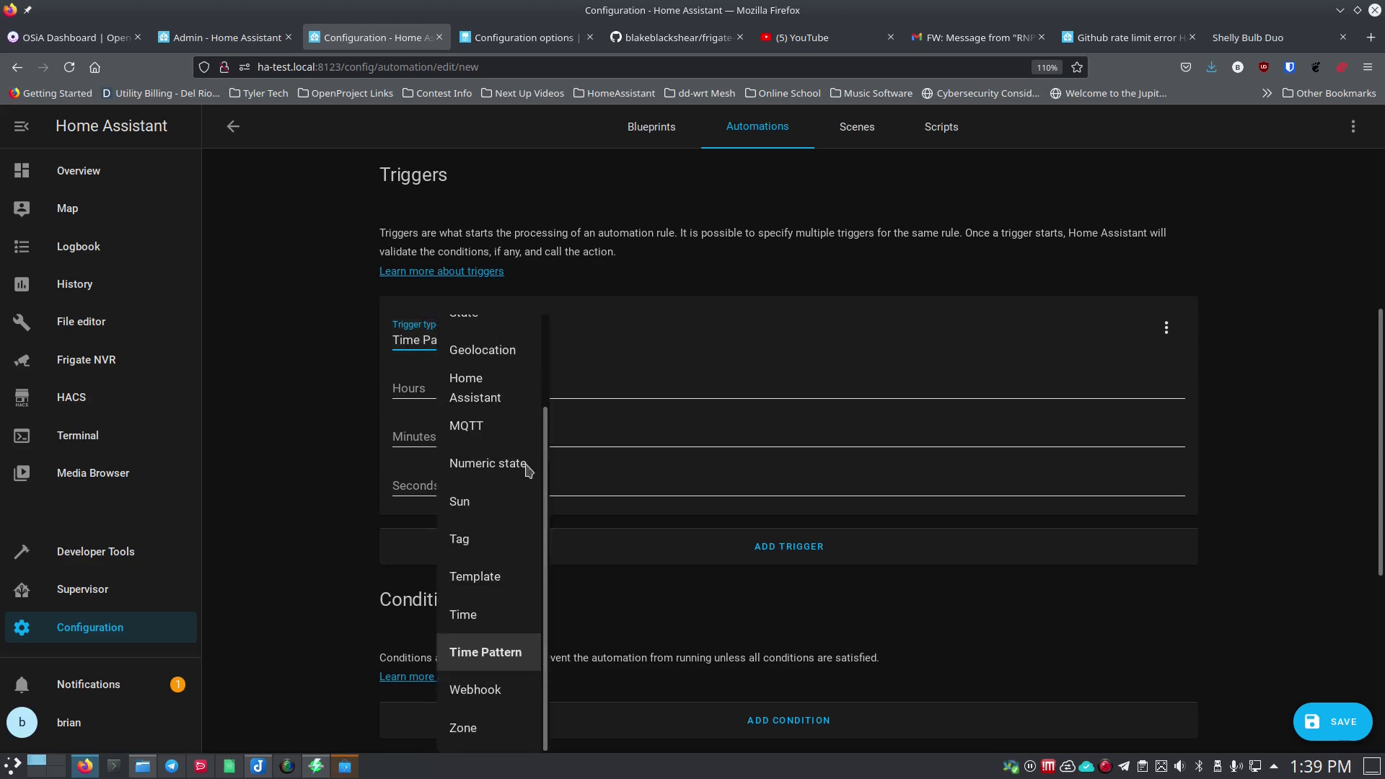
left_click(505, 690)
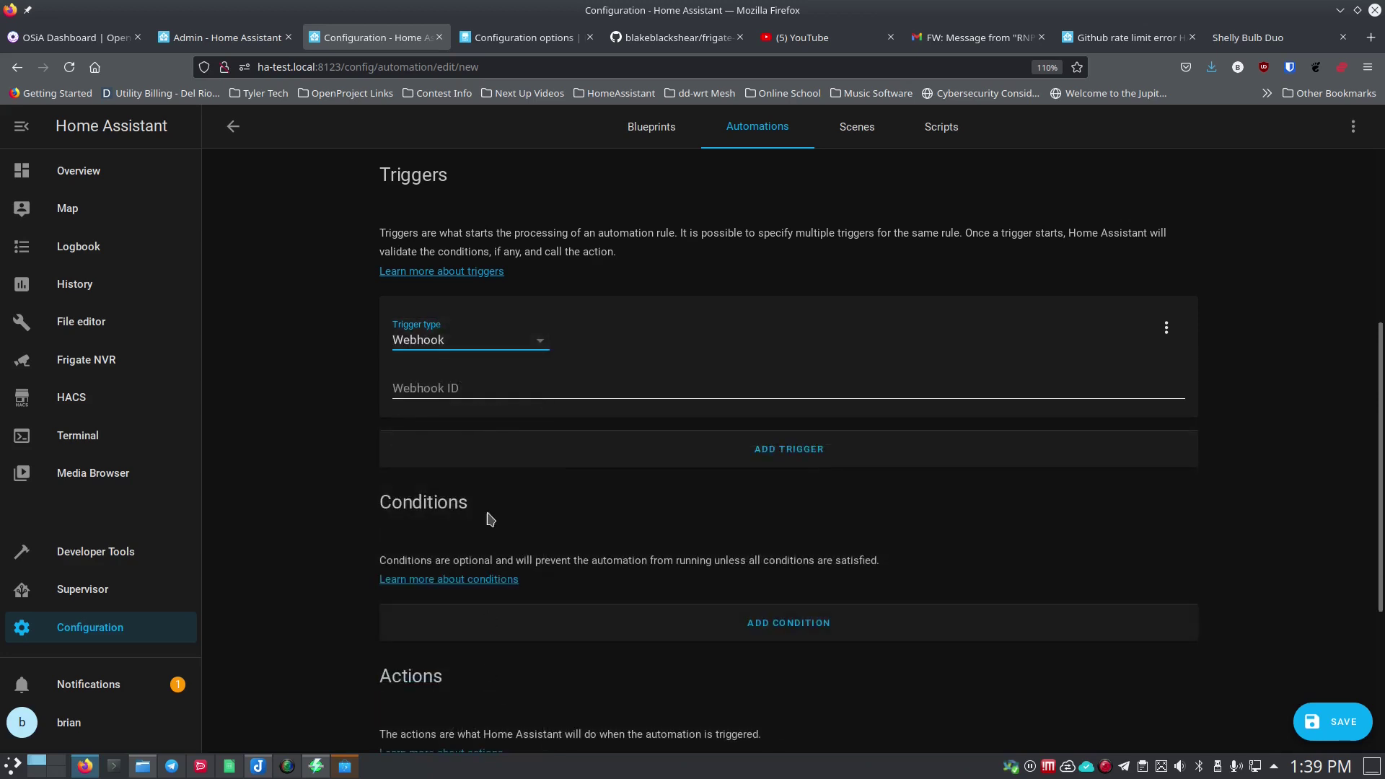
left_click(490, 346)
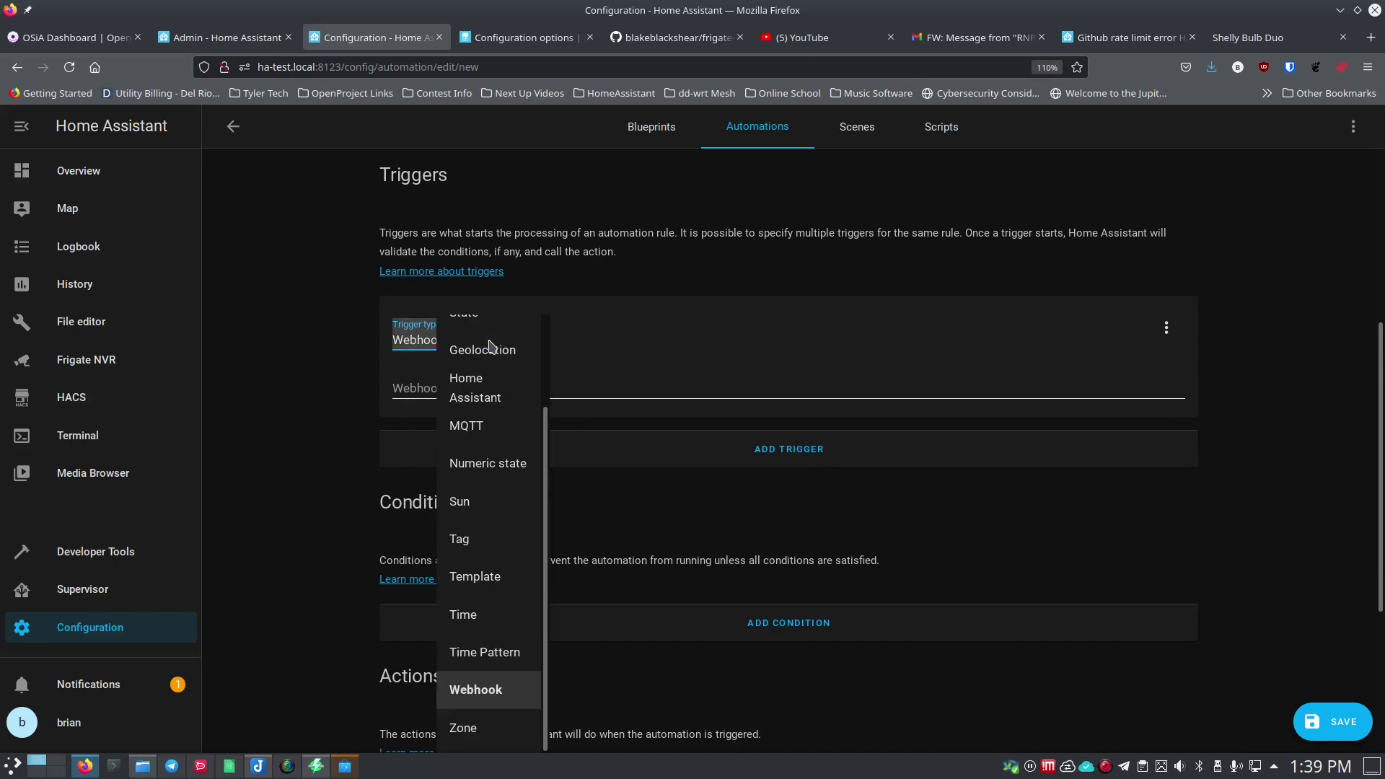
left_click(468, 729)
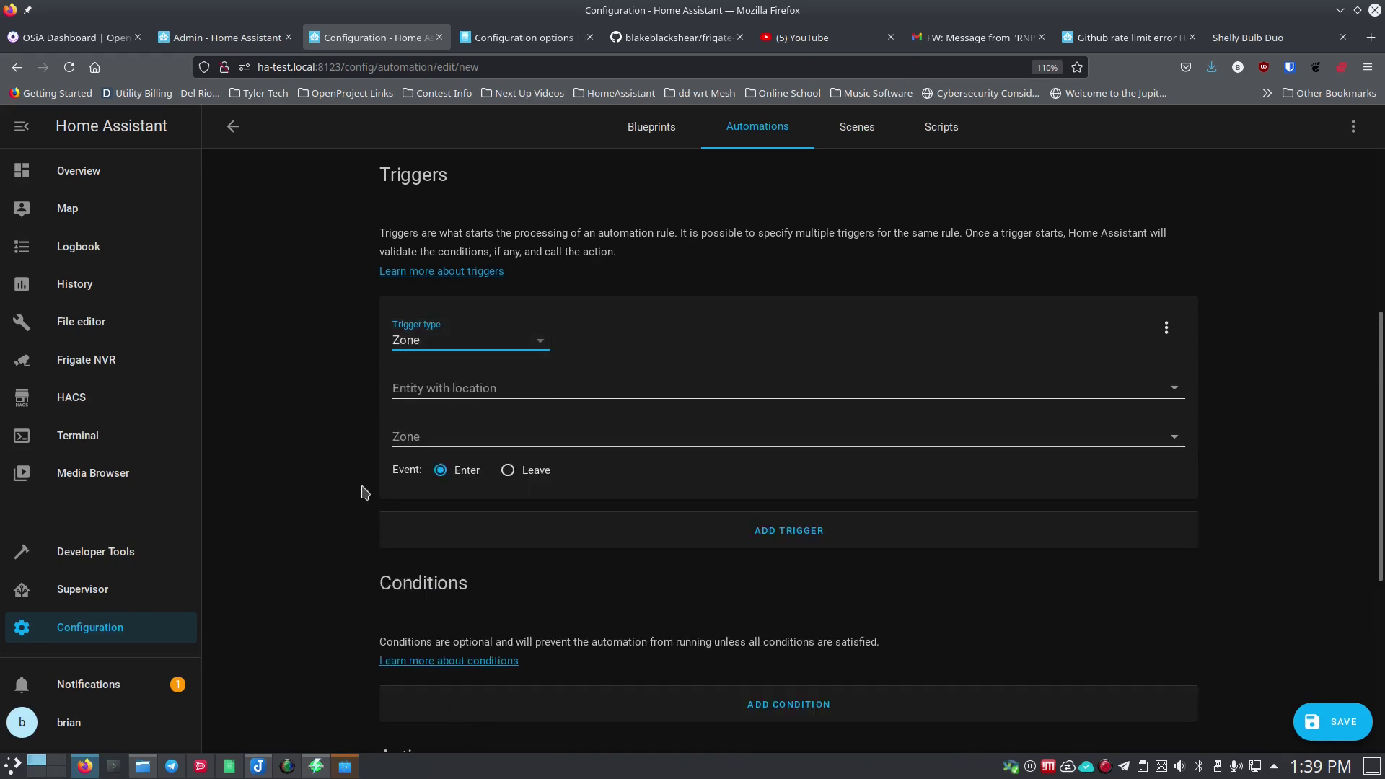
scroll(347, 477, "down", 2)
left_click(491, 217)
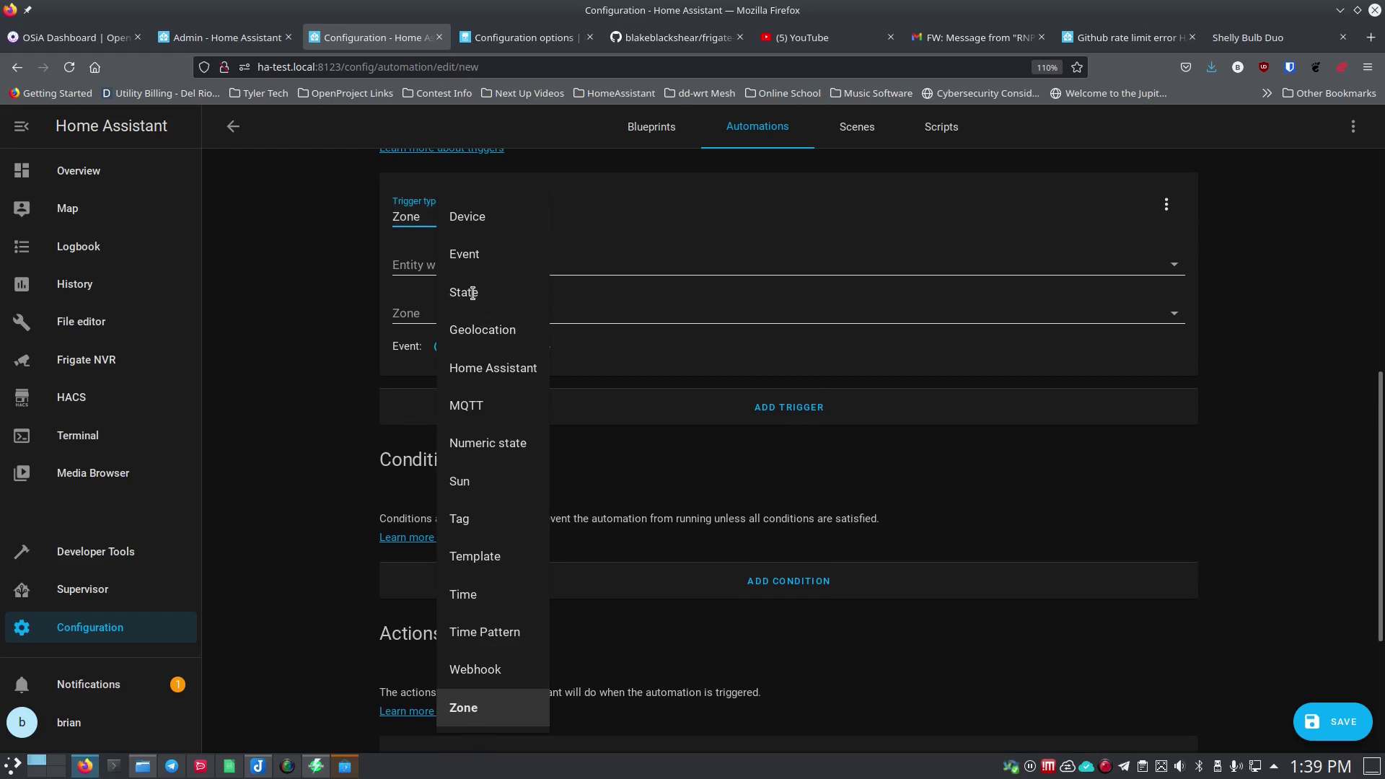
Step: Set a Device trigger on button_test_1 for 'Button double clicked'
left_click(476, 220)
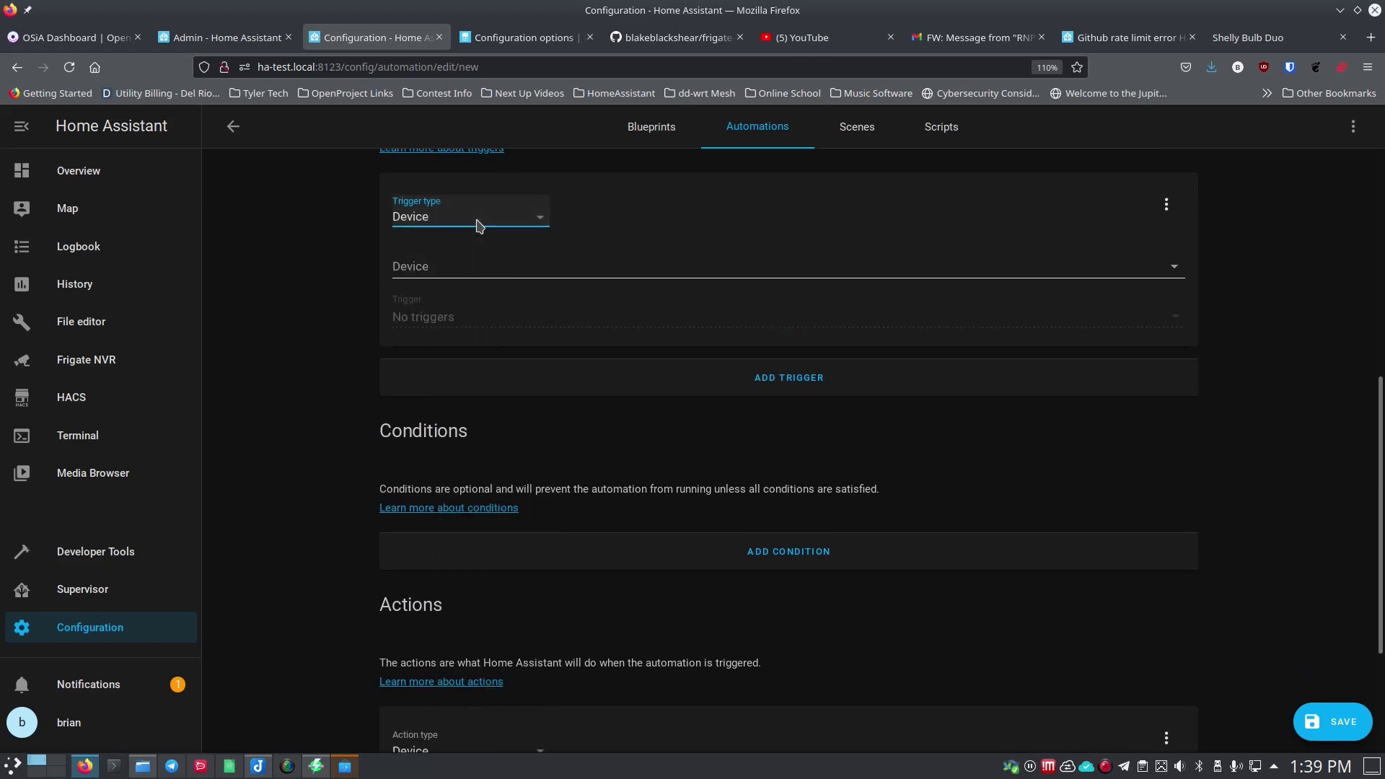
left_click(466, 266)
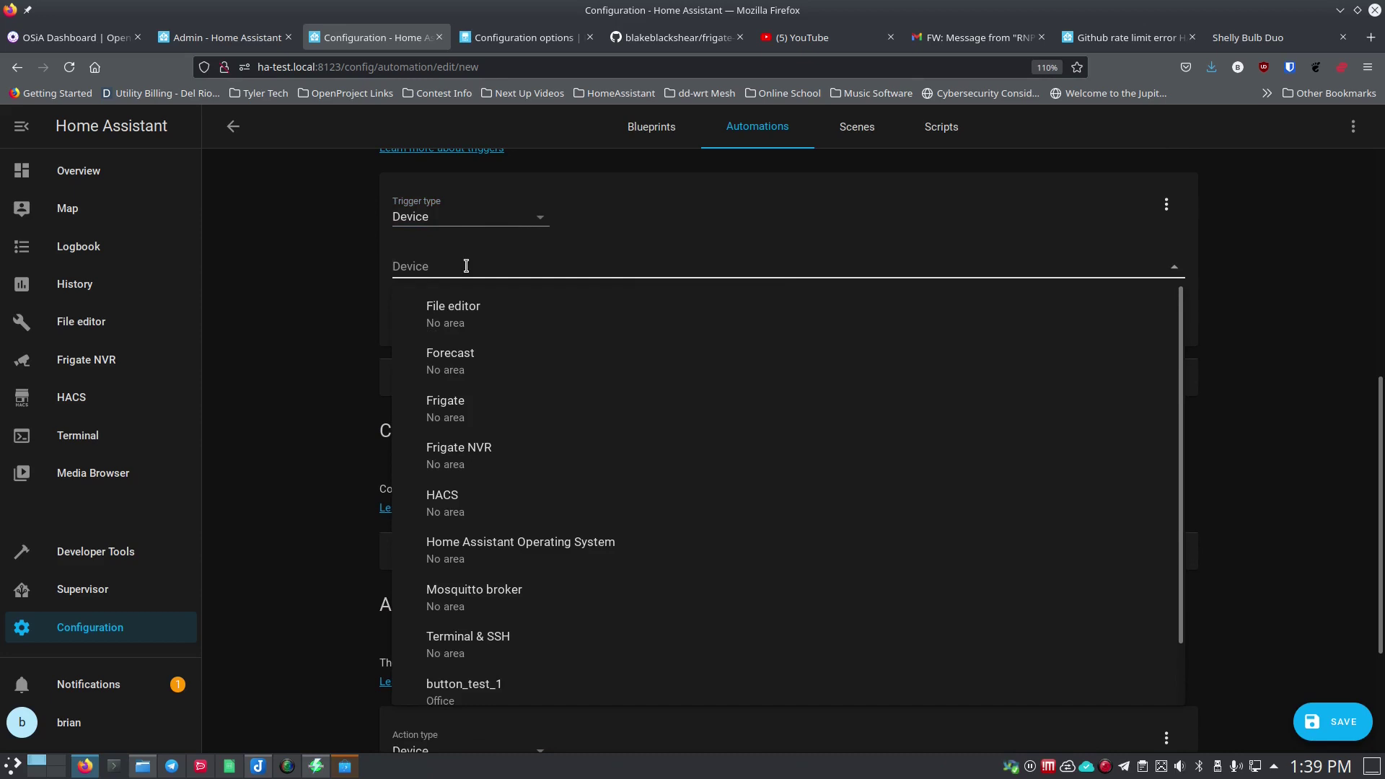
type("but")
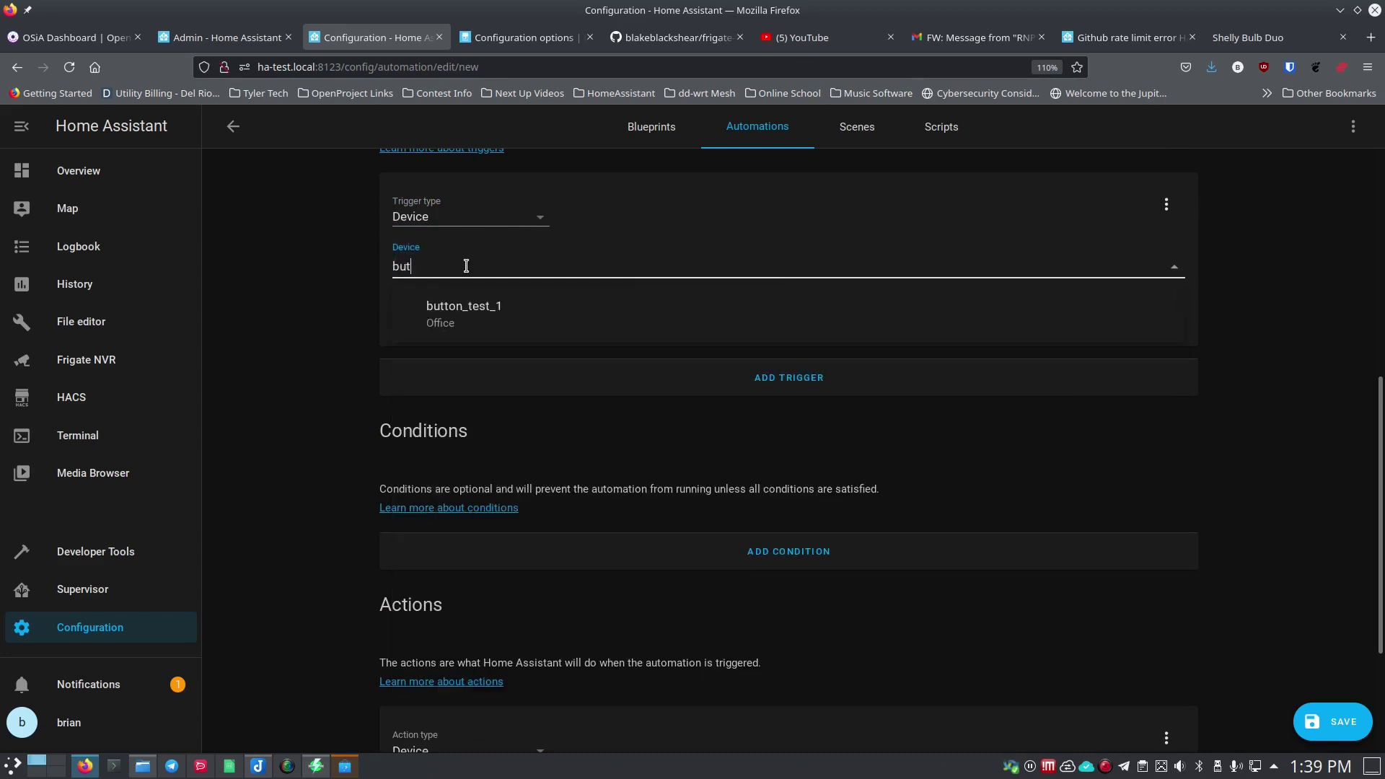
left_click(467, 313)
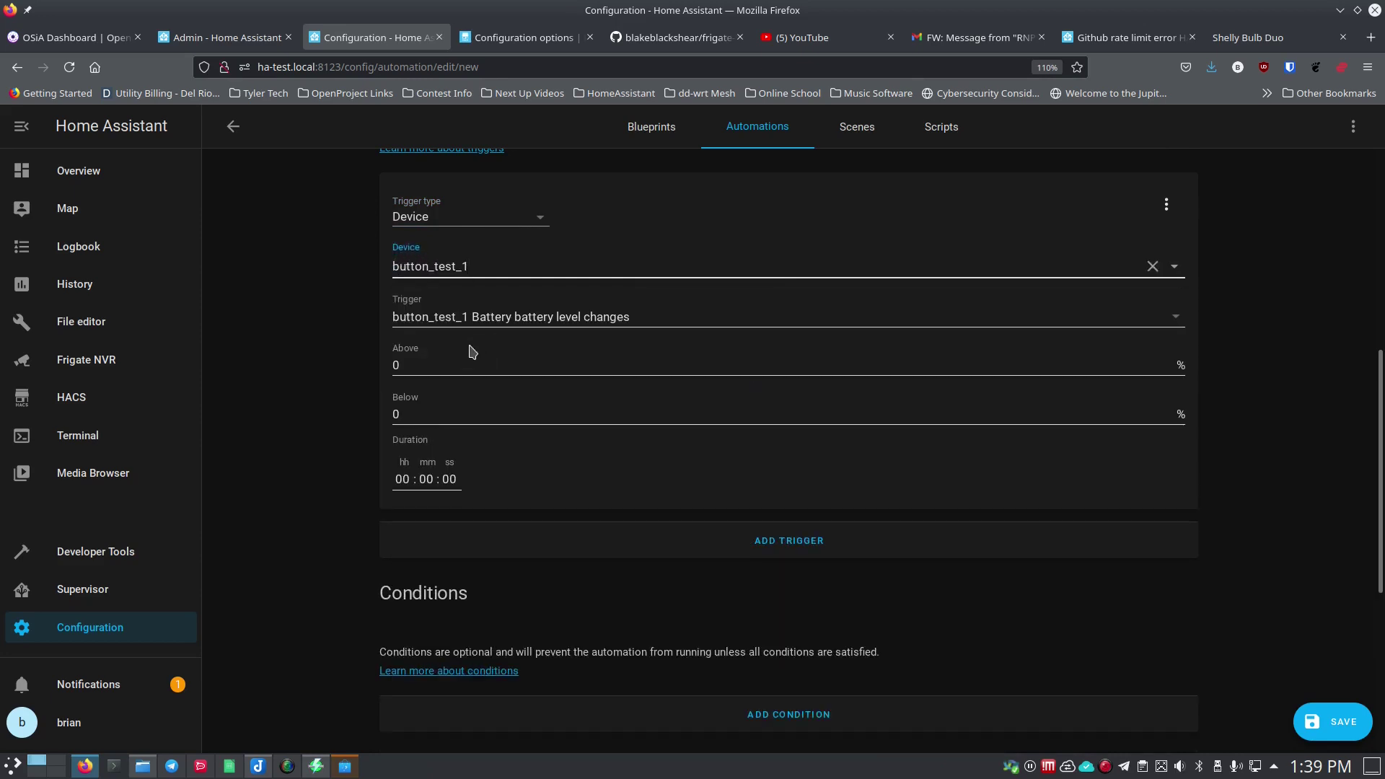
left_click(503, 328)
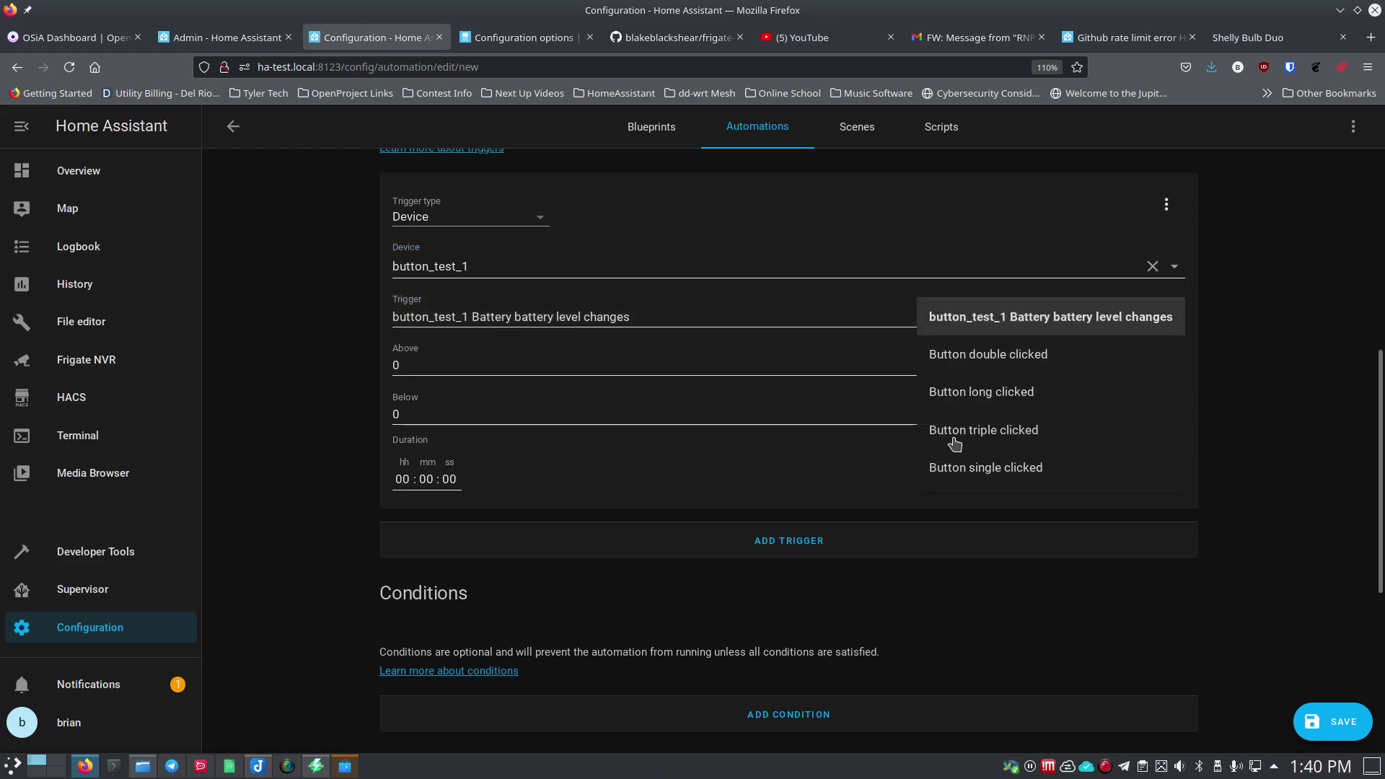
left_click(964, 354)
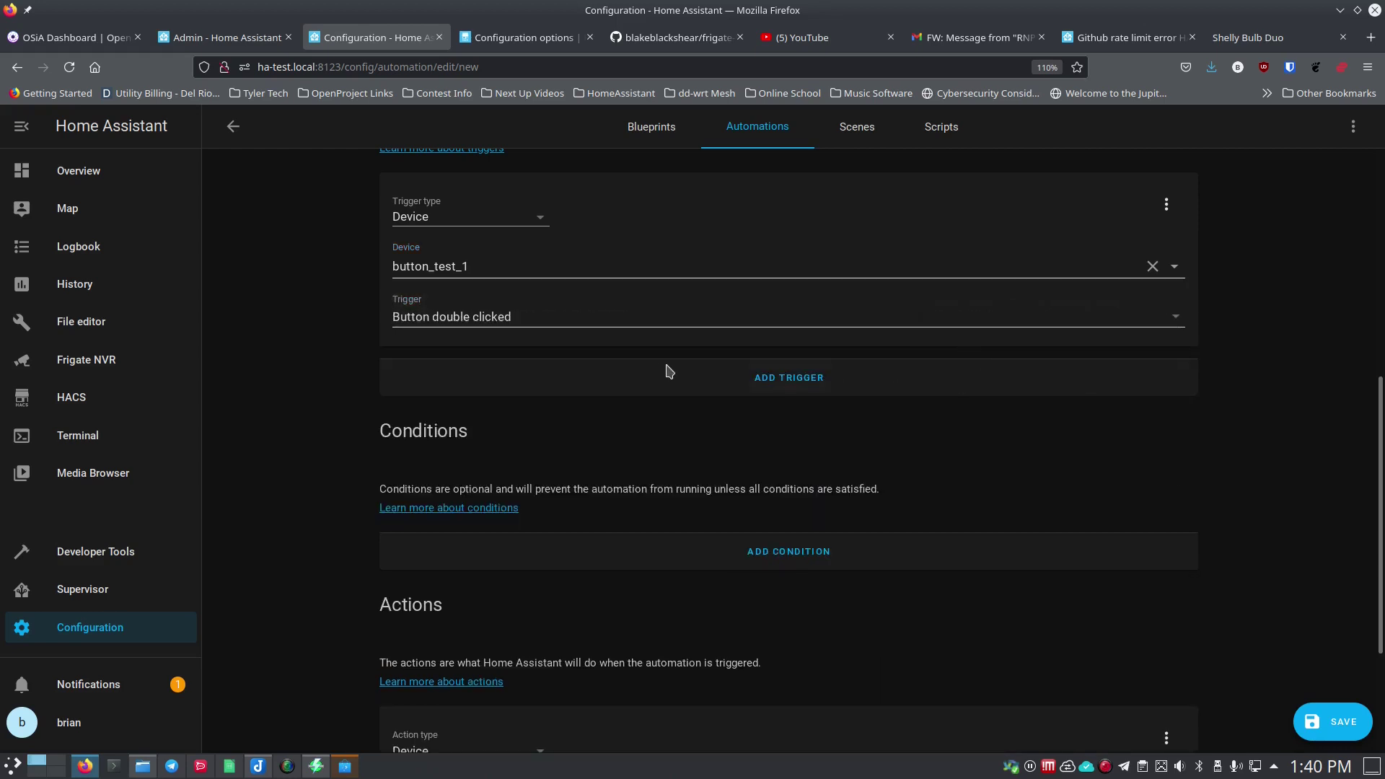
scroll(353, 503, "down", 2)
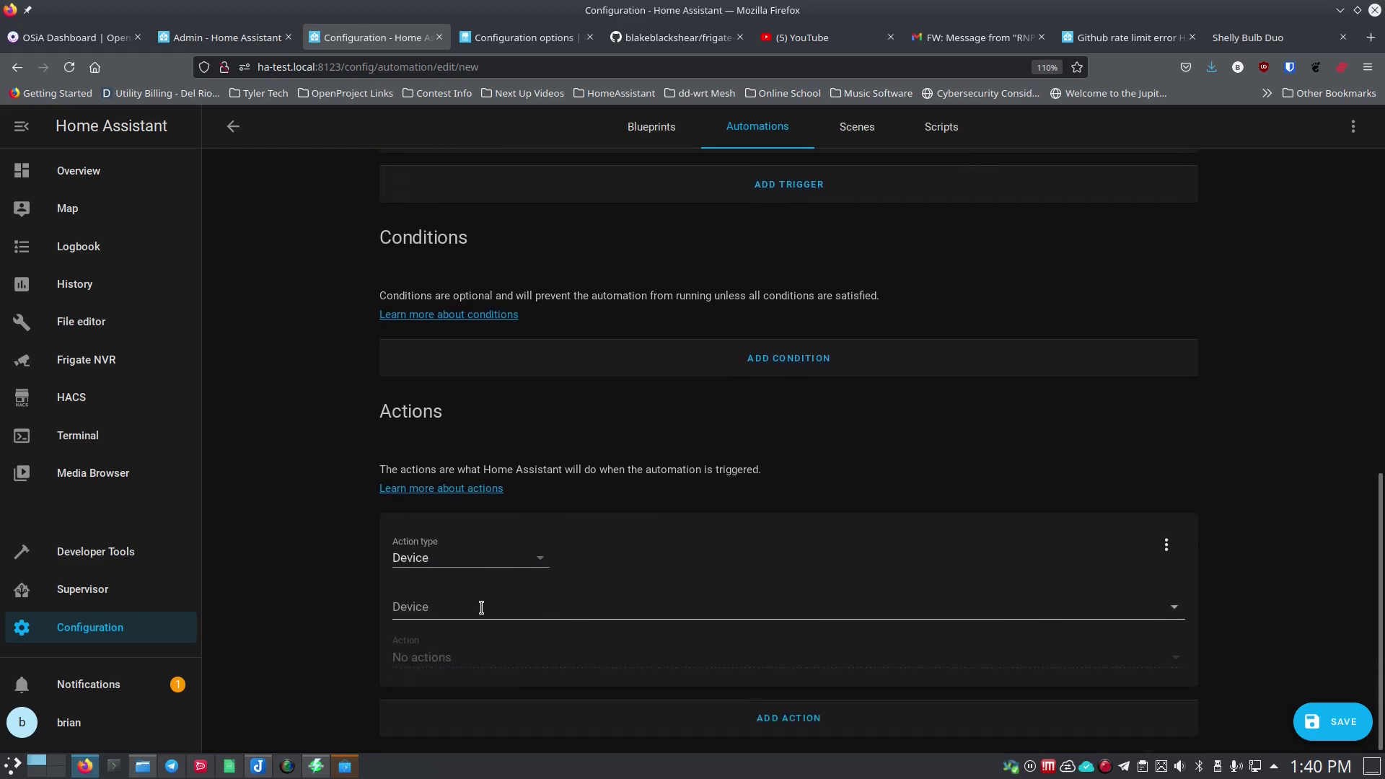
Step: Make shelly_bulb_office_1 the action device and save the automation
left_click(482, 607)
type("b")
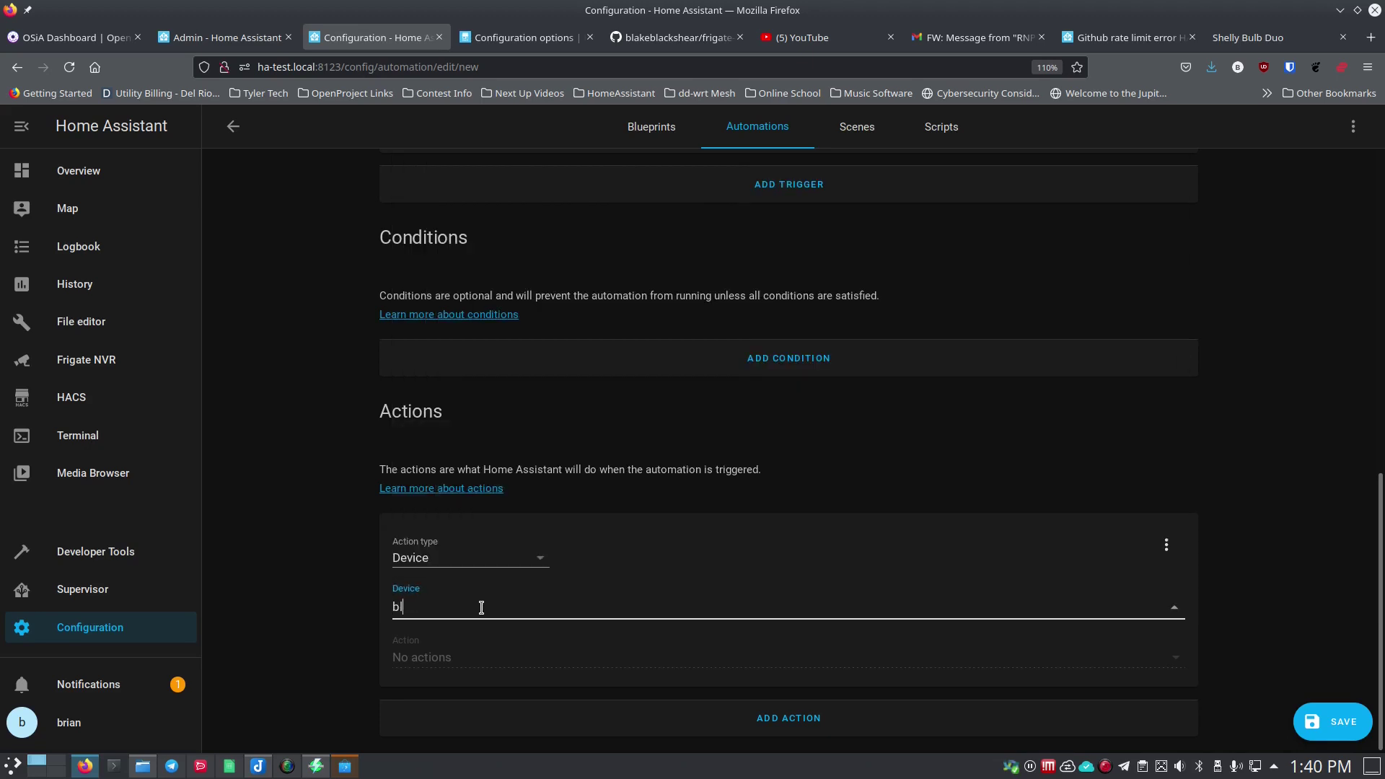
key("BackSpace")
type("bull")
key("BackSpace")
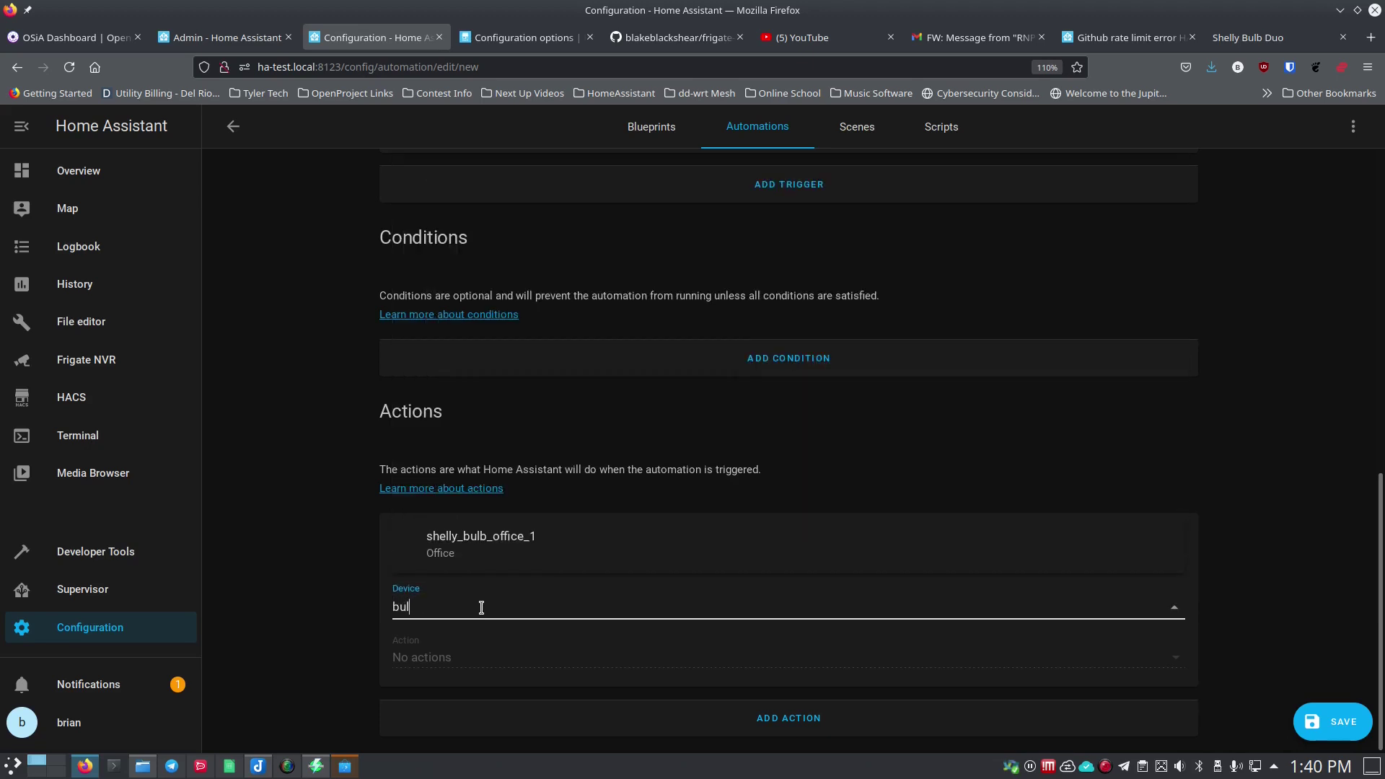
left_click(503, 551)
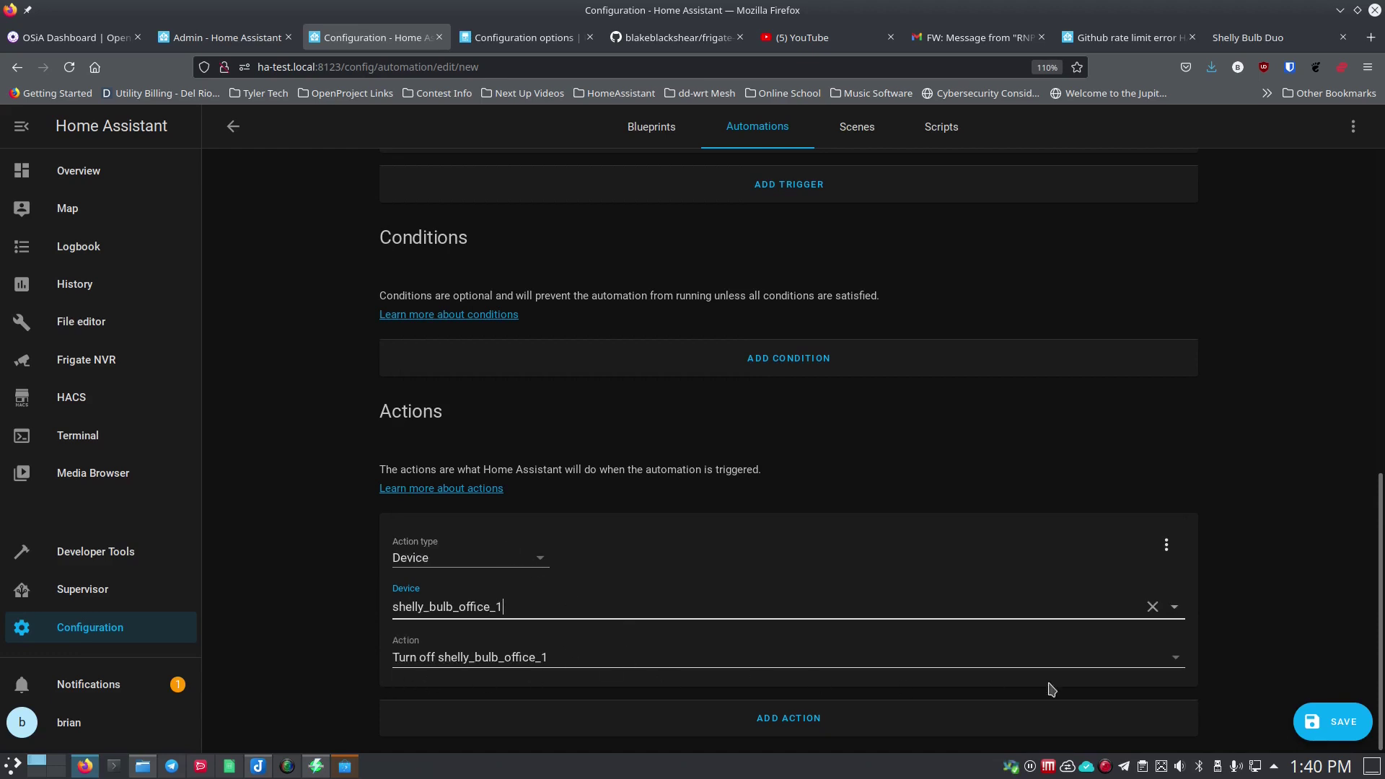
left_click(1320, 720)
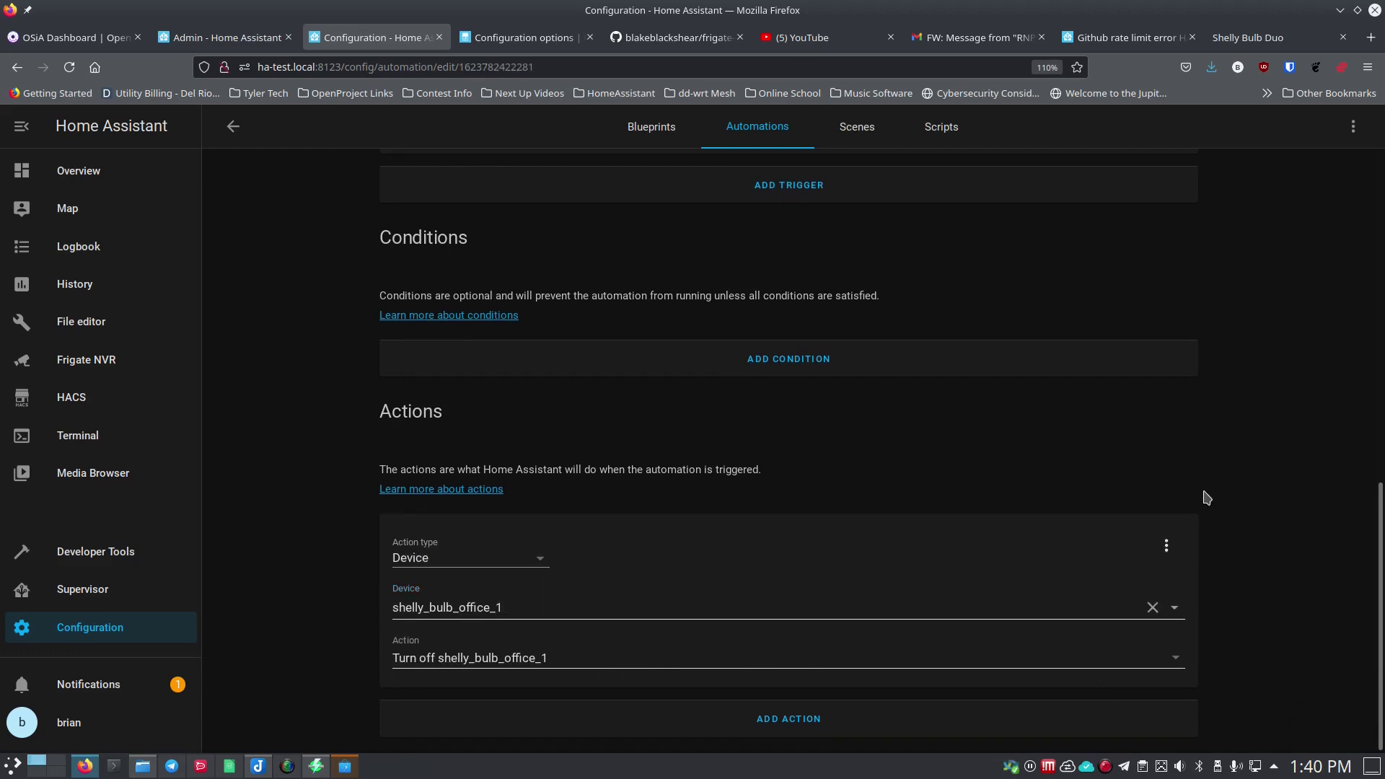
left_click(89, 176)
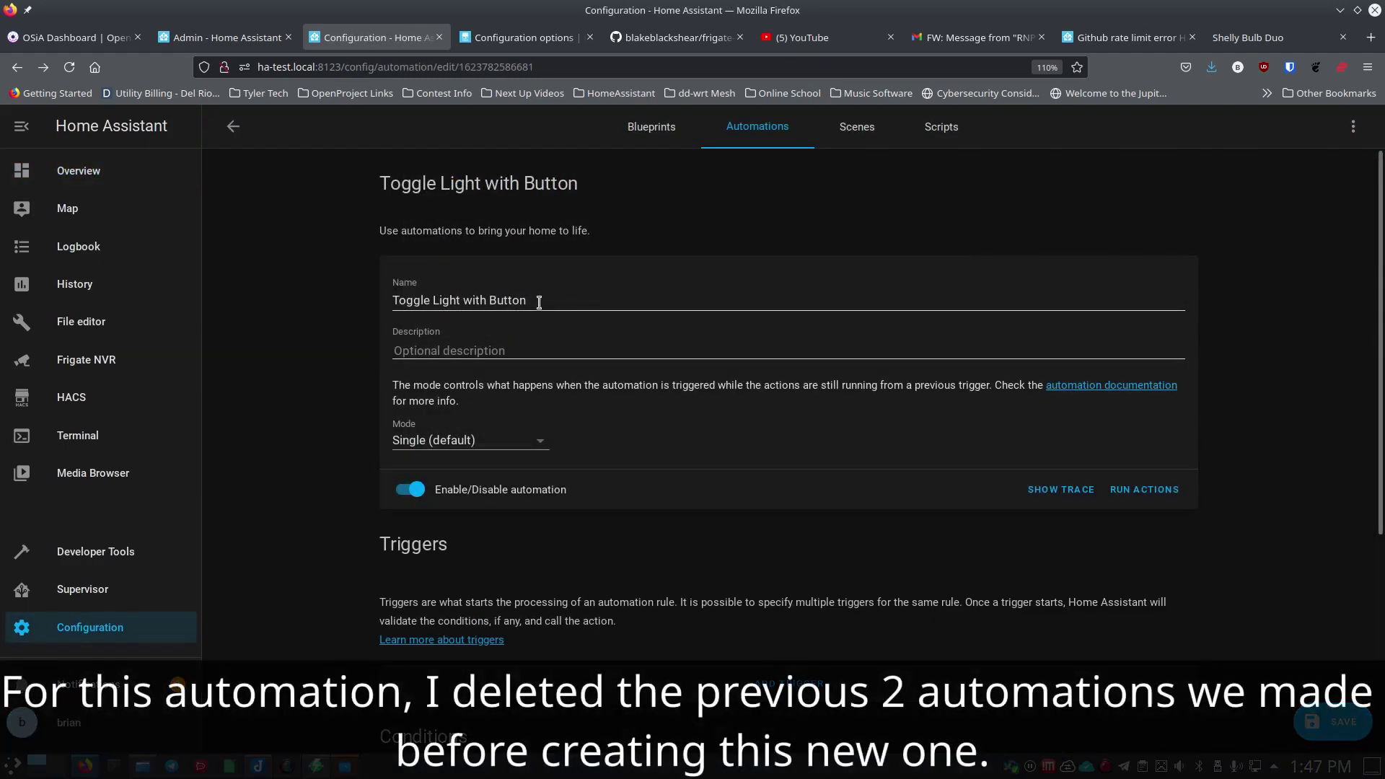
Step: Add a Device trigger on button_test_1 for 'Button single clicked'
scroll(388, 454, "down", 4)
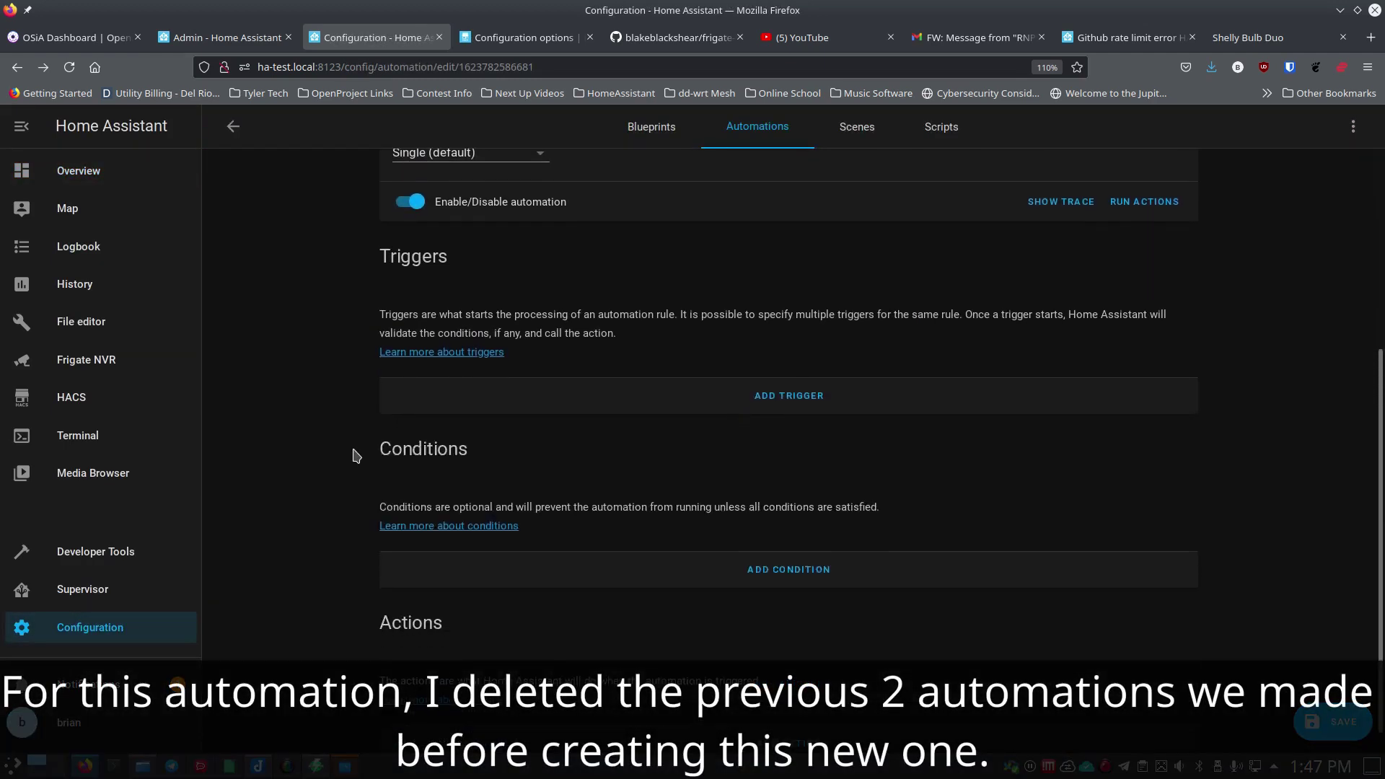
left_click(705, 401)
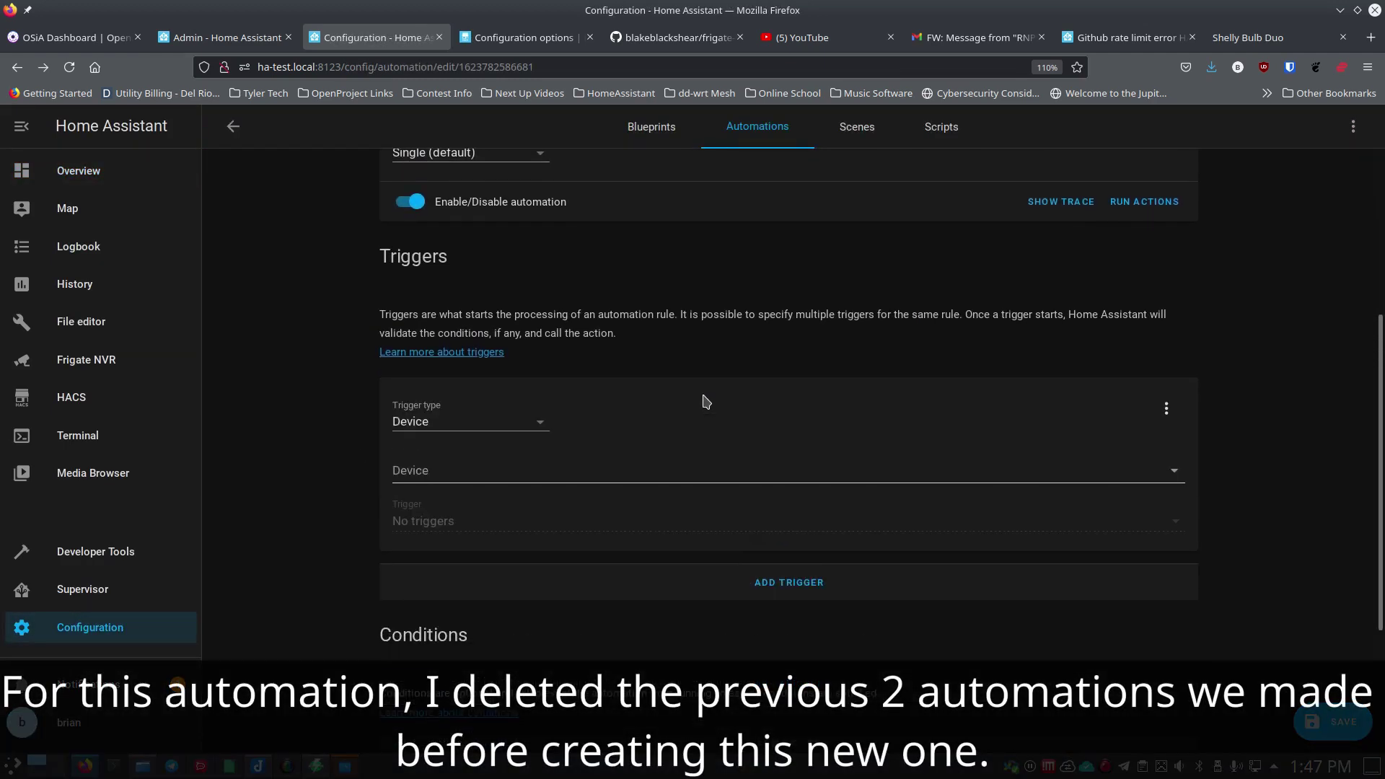
left_click(499, 462)
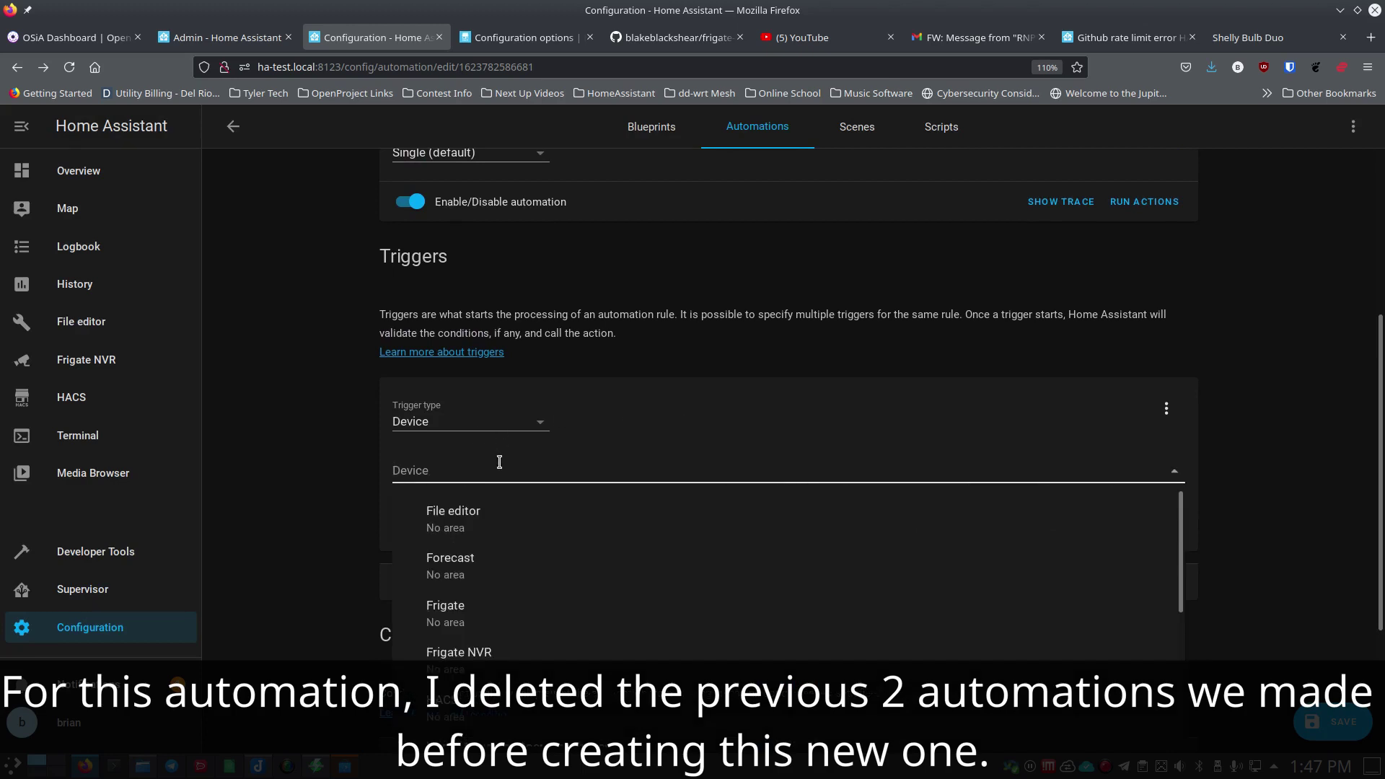
type("button")
left_click(537, 540)
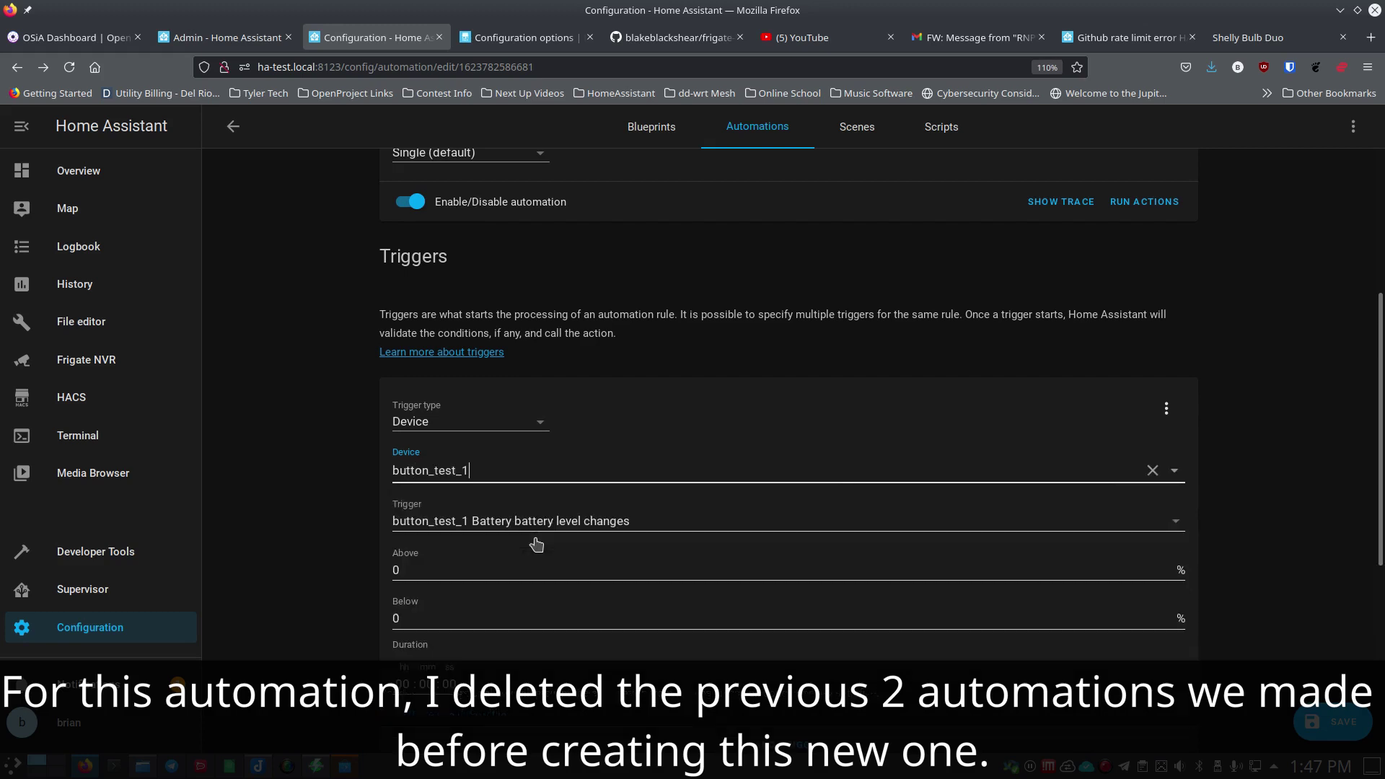
left_click(1098, 530)
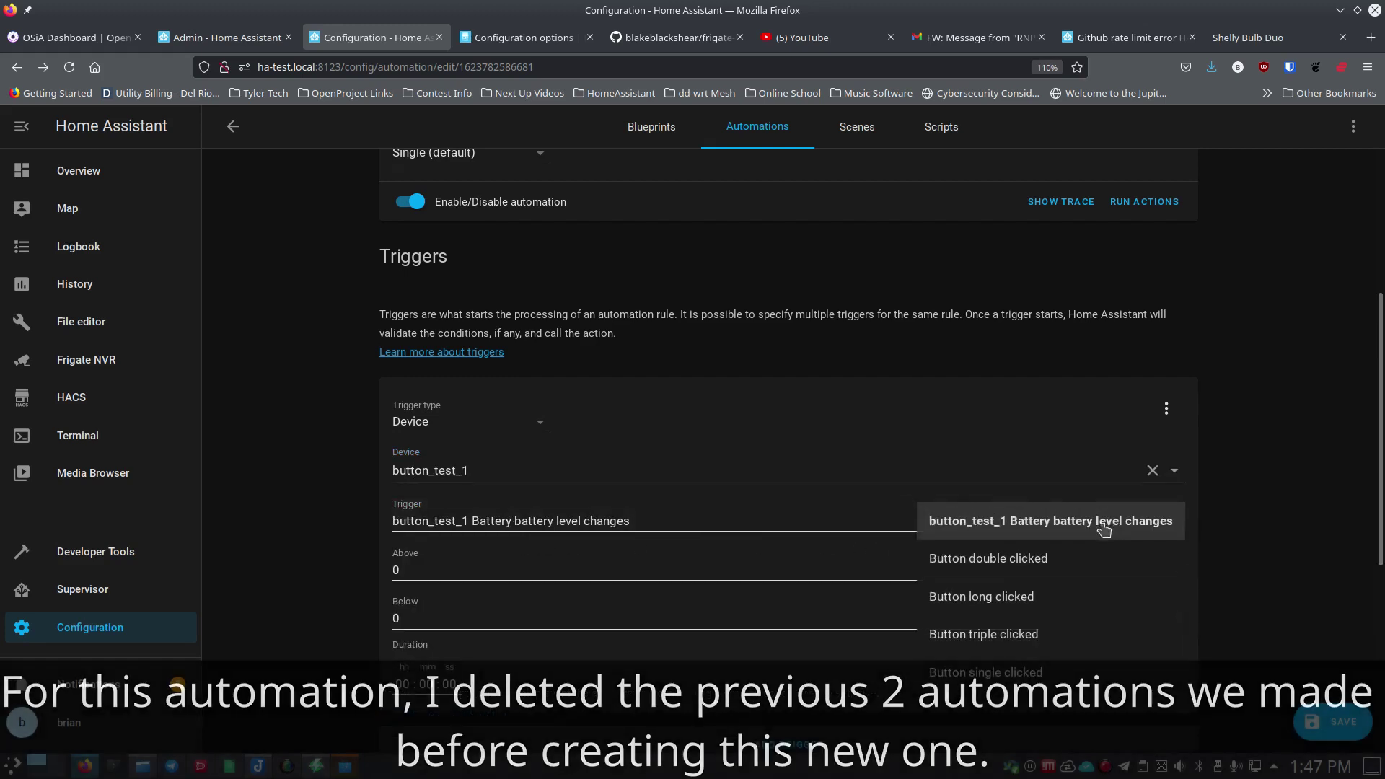
left_click(998, 675)
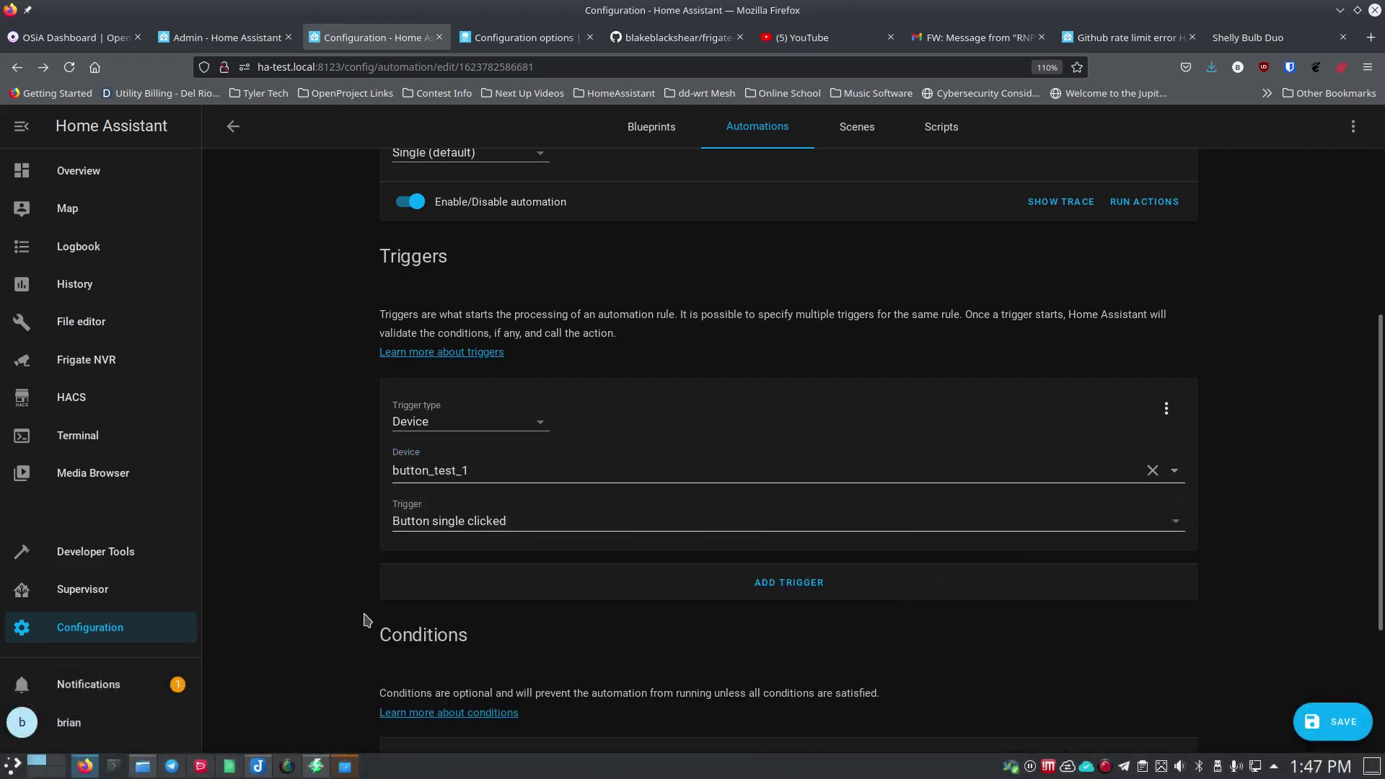
Step: Add a Device action that toggles shelly_bulb_office_1, then save the automation
scroll(367, 620, "down", 3)
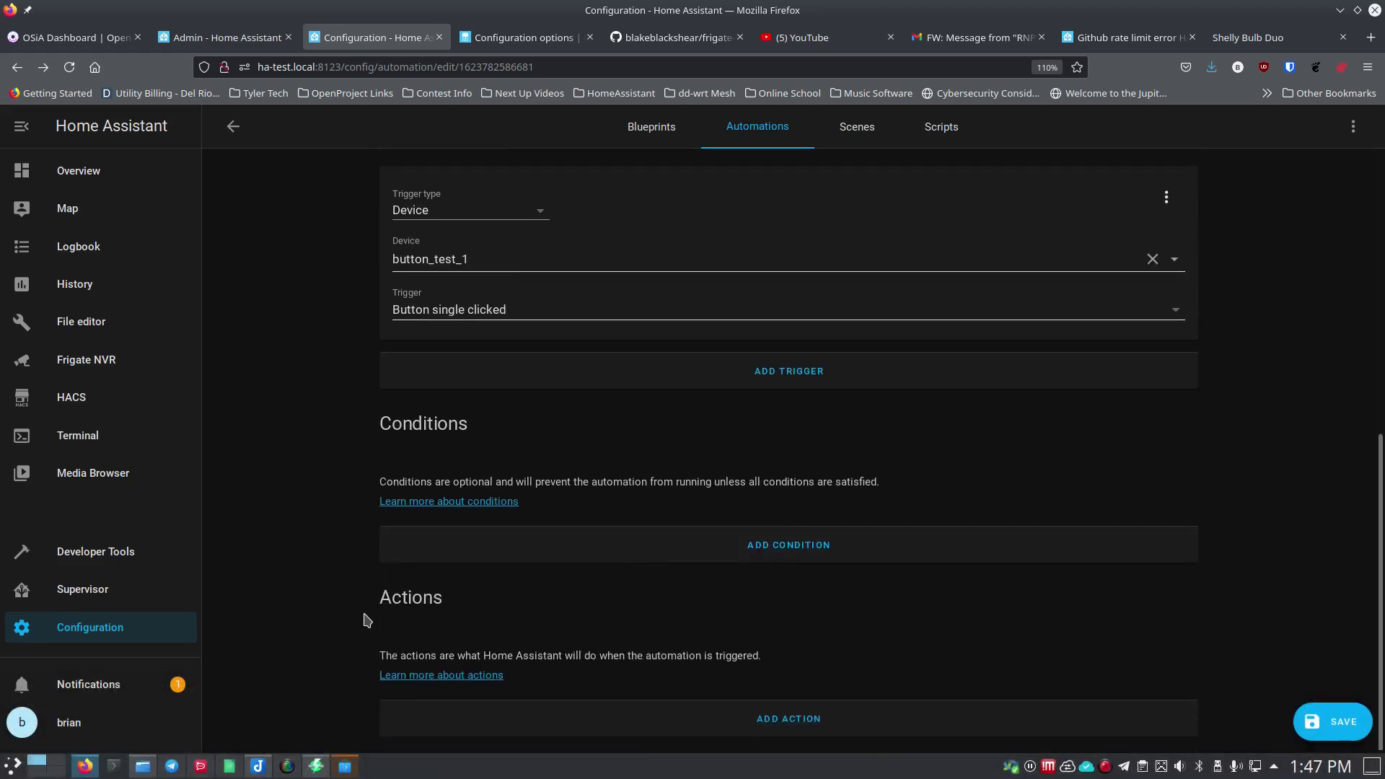
left_click(587, 720)
scroll(553, 673, "down", 3)
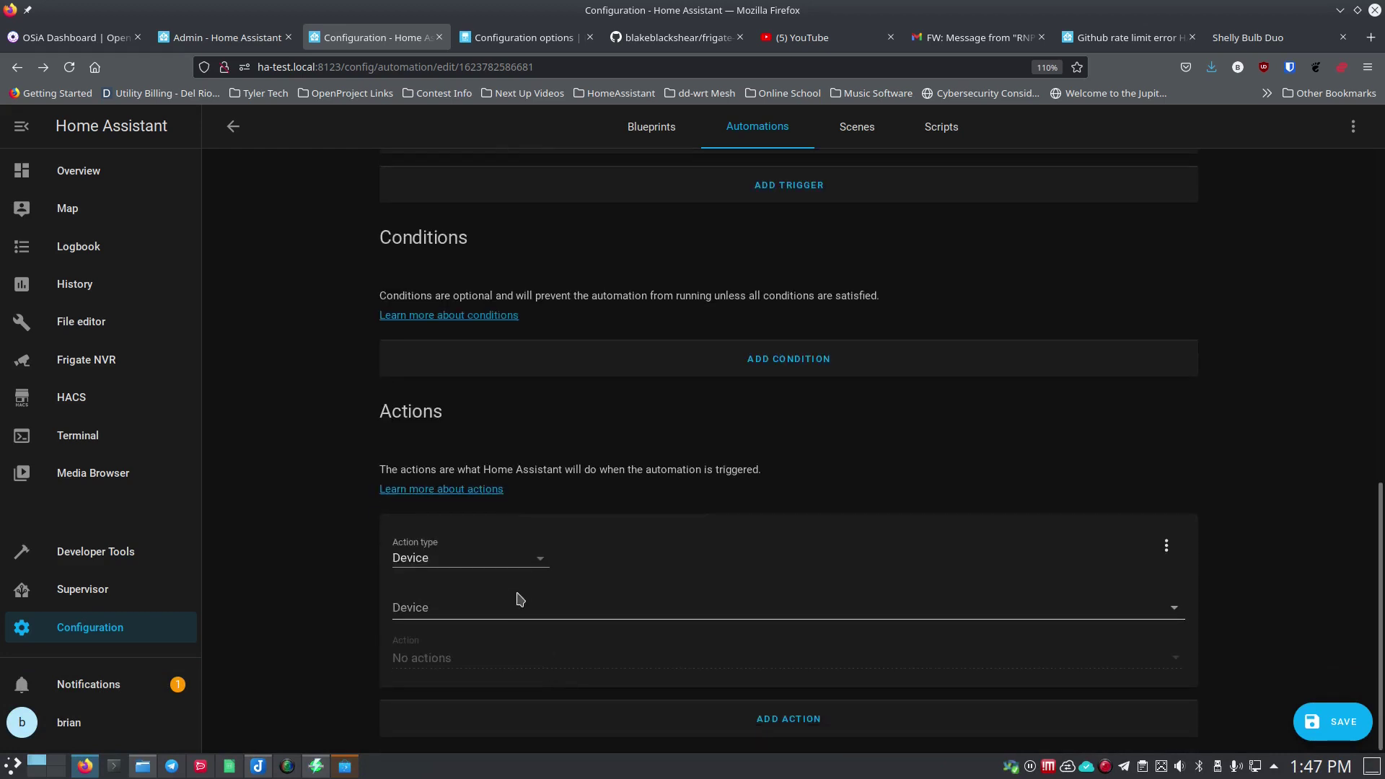
left_click(483, 614)
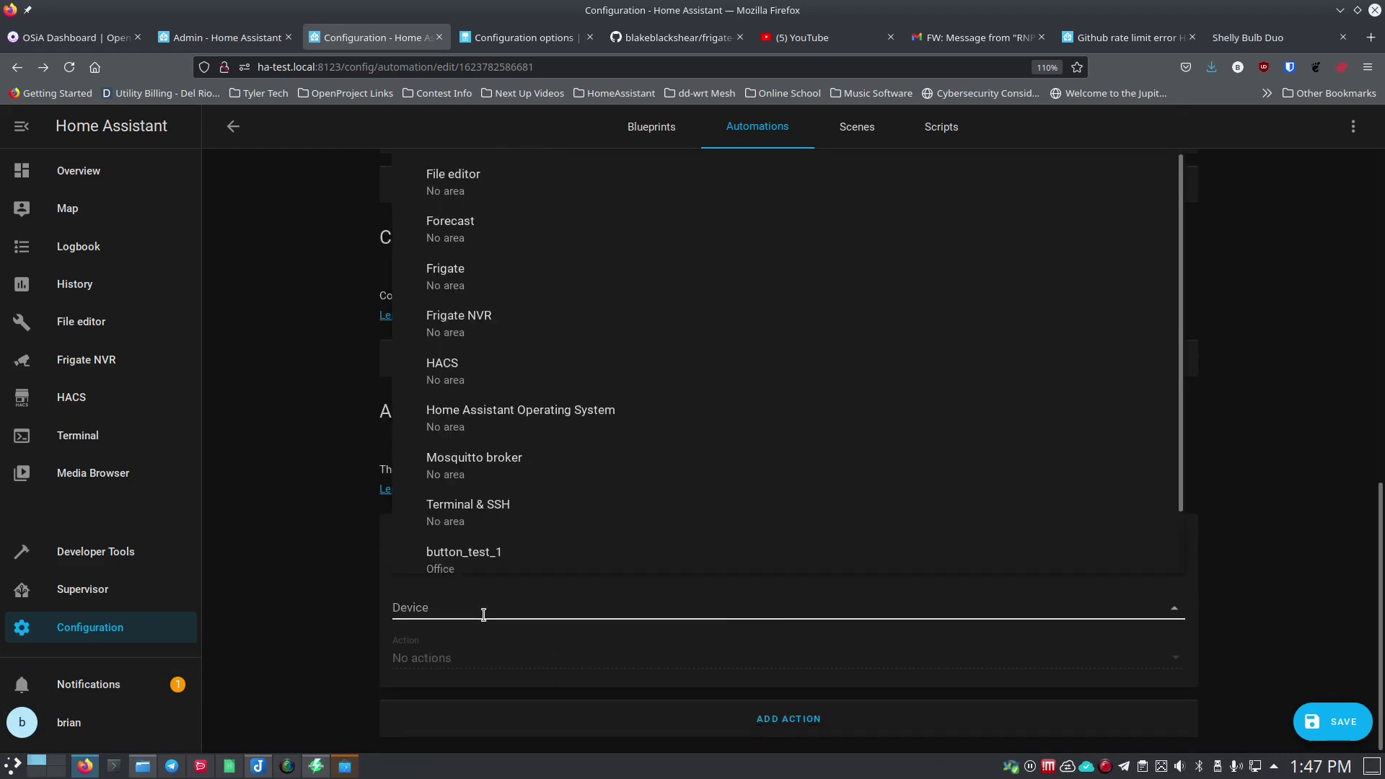
type("bulb")
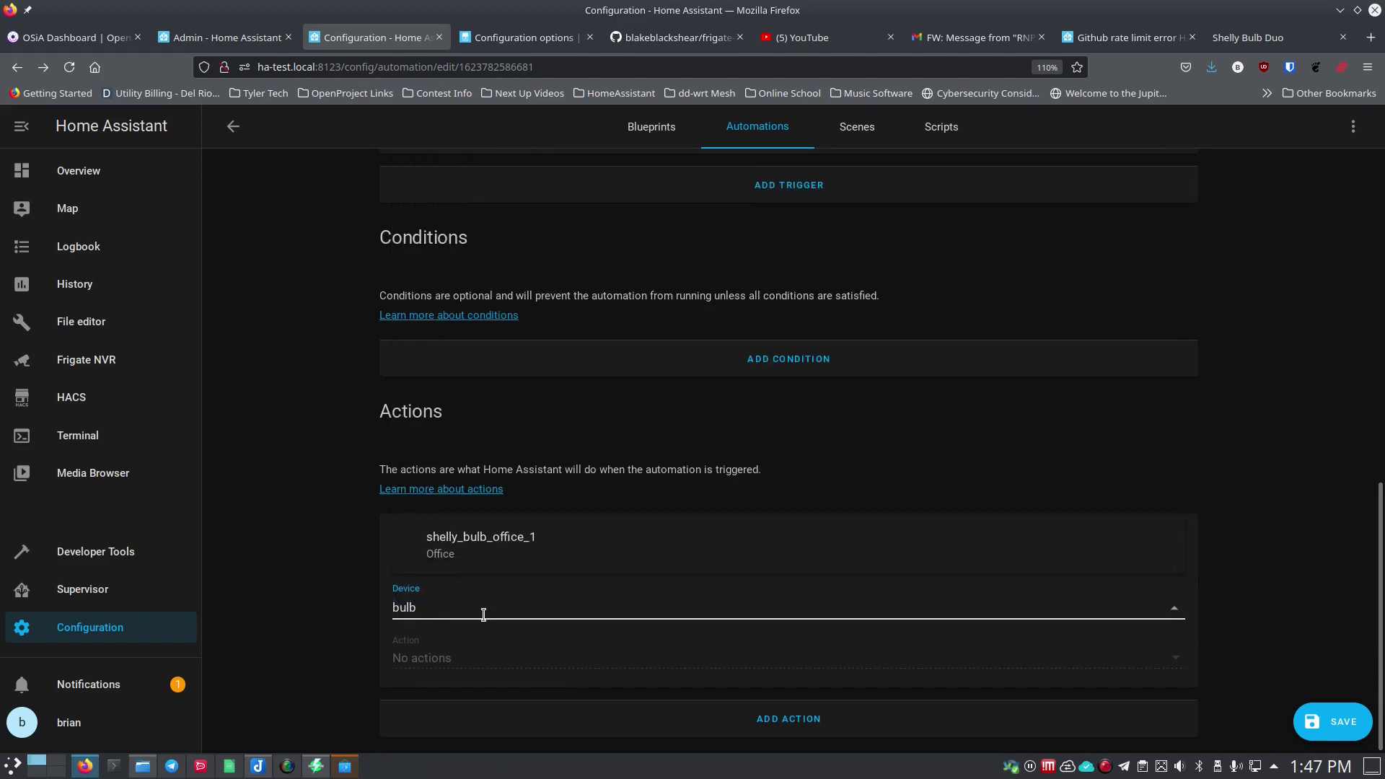
left_click(508, 538)
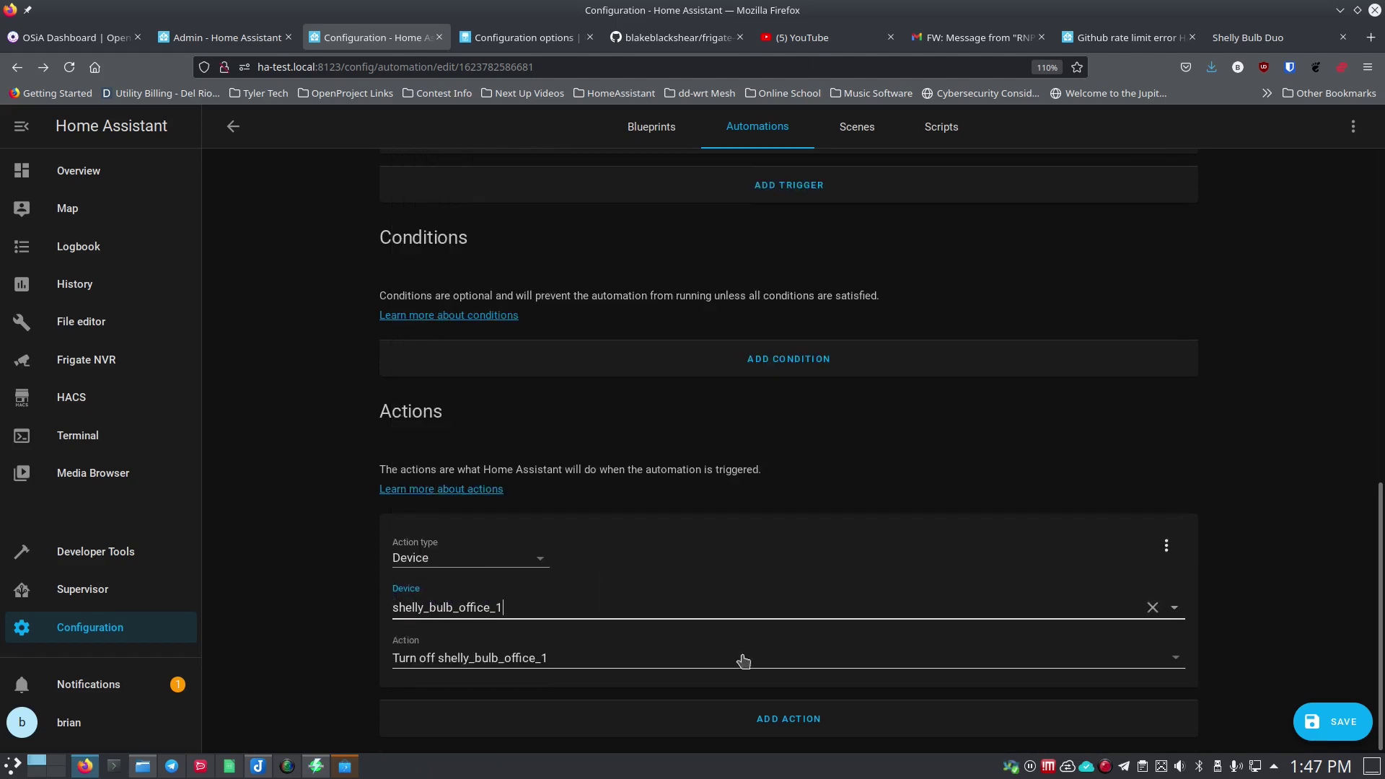
left_click(1014, 658)
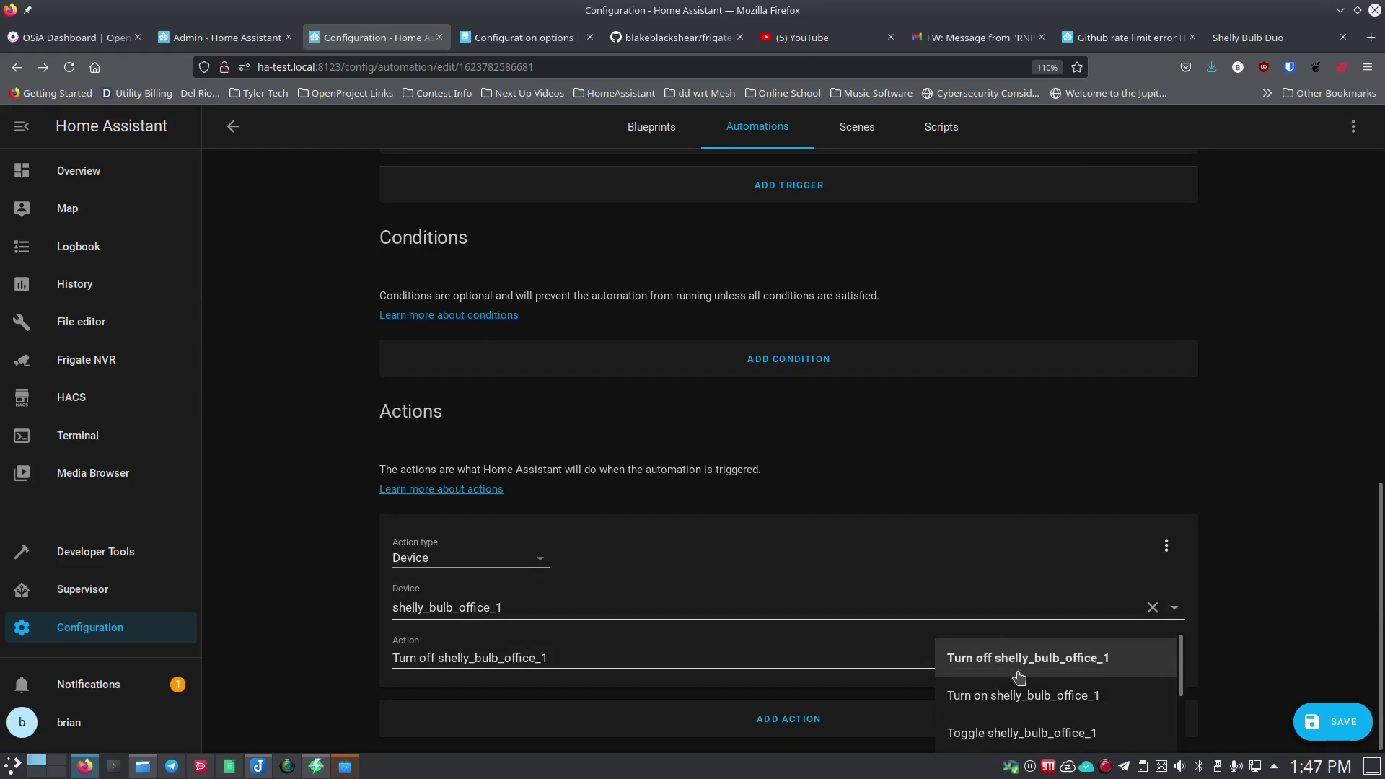
left_click(1009, 733)
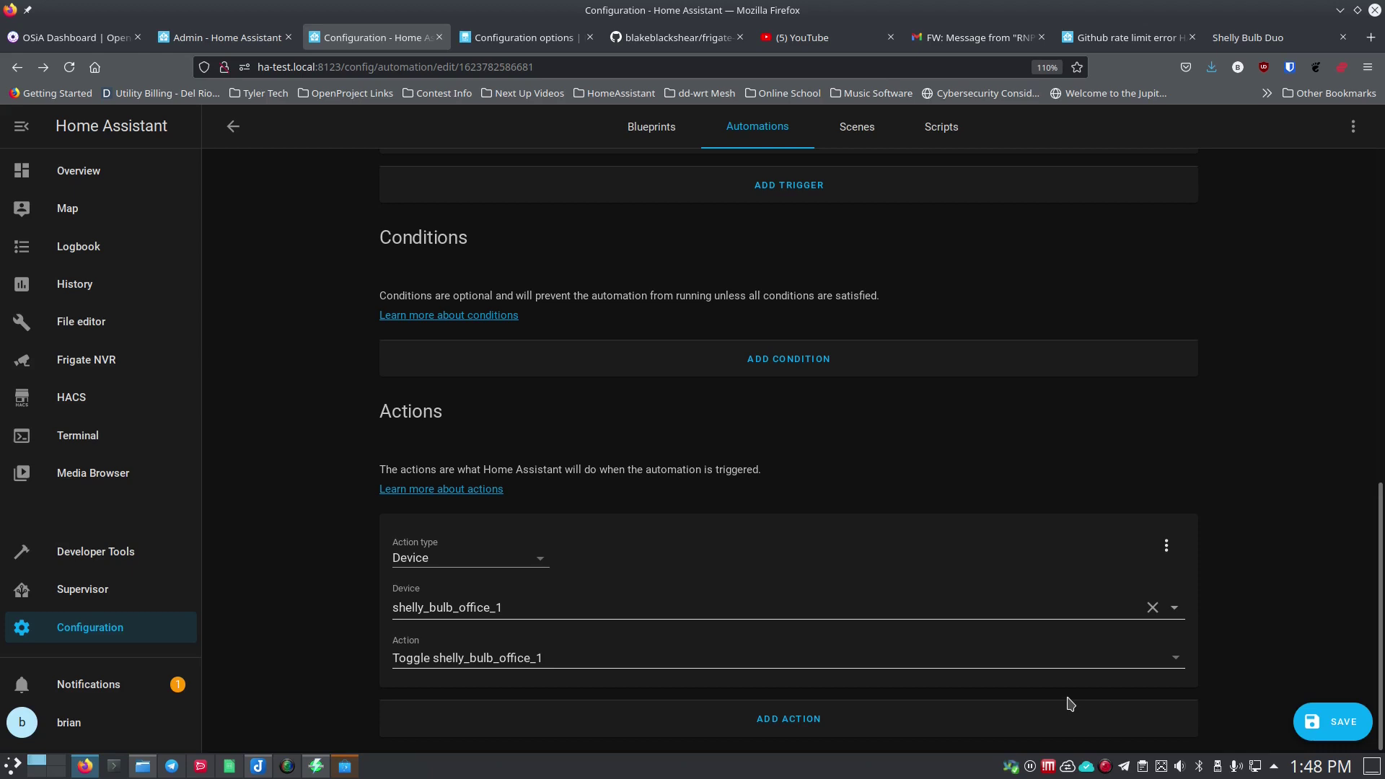
left_click(1334, 724)
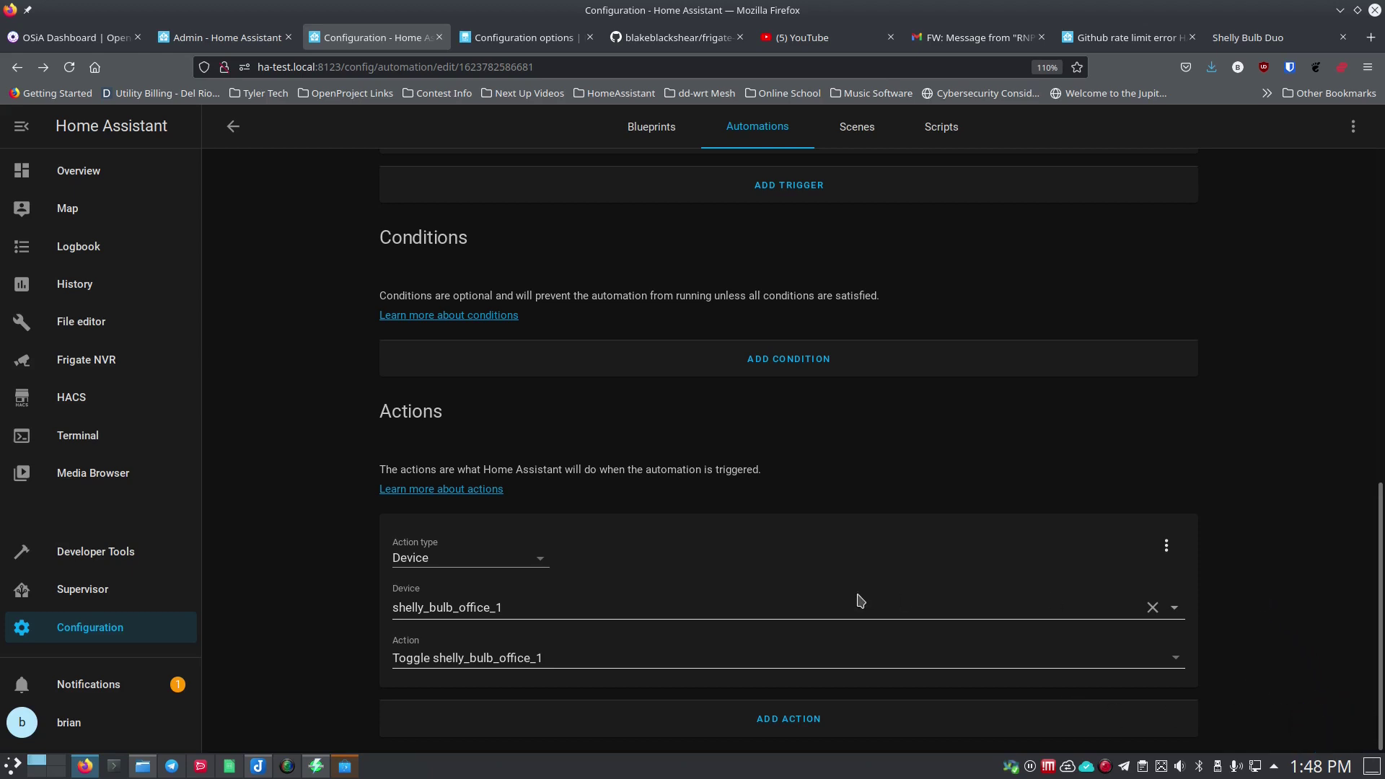
Step: On the Overview dashboard, switch shelly_bulb_office_1 on and off twice using its card
left_click(85, 173)
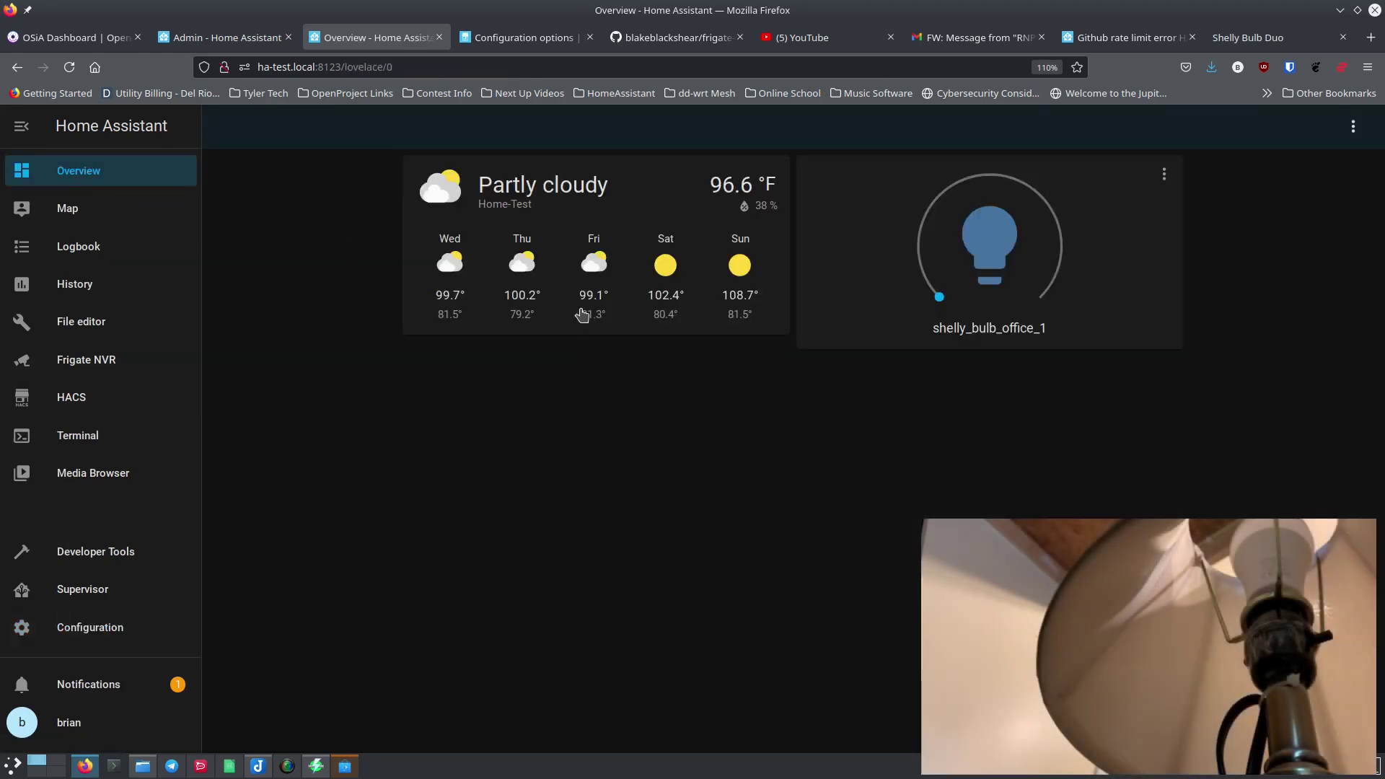
left_click(992, 241)
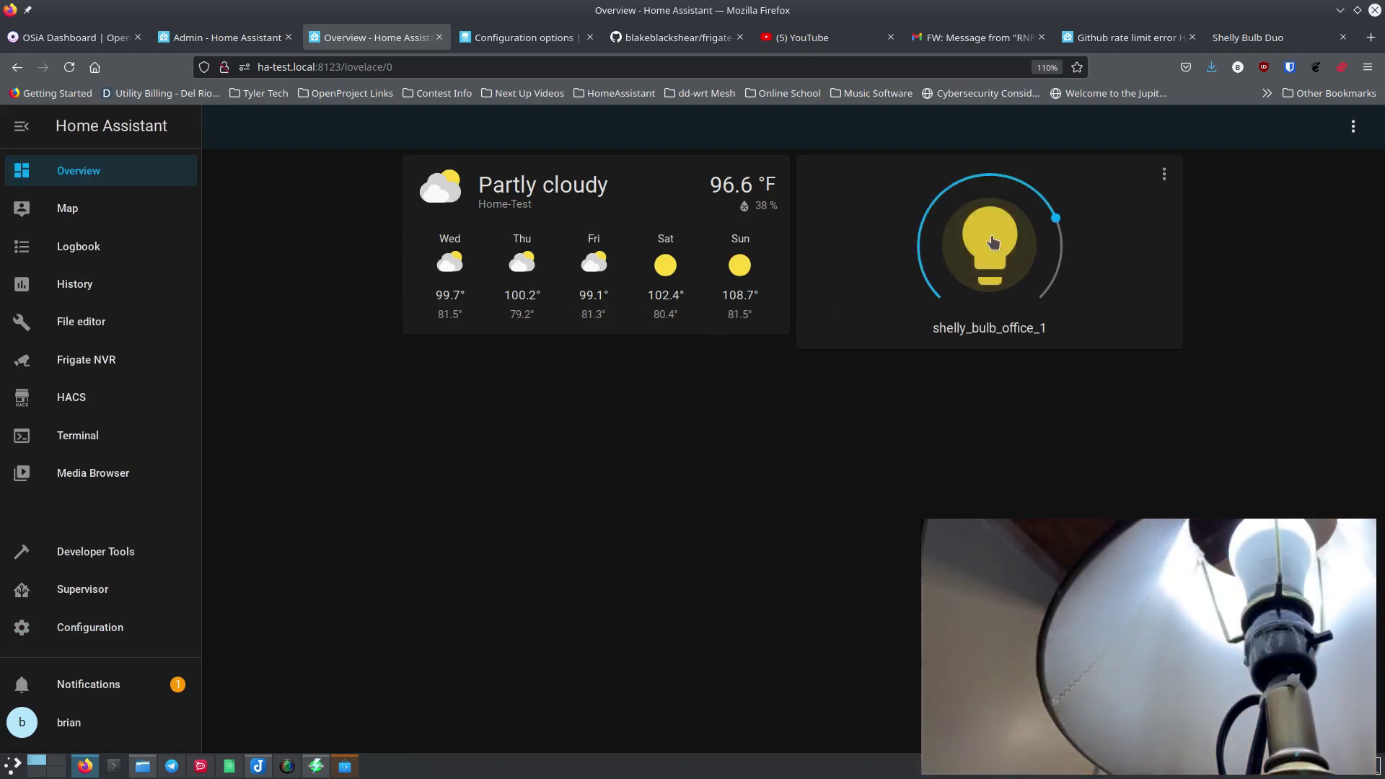
left_click(992, 241)
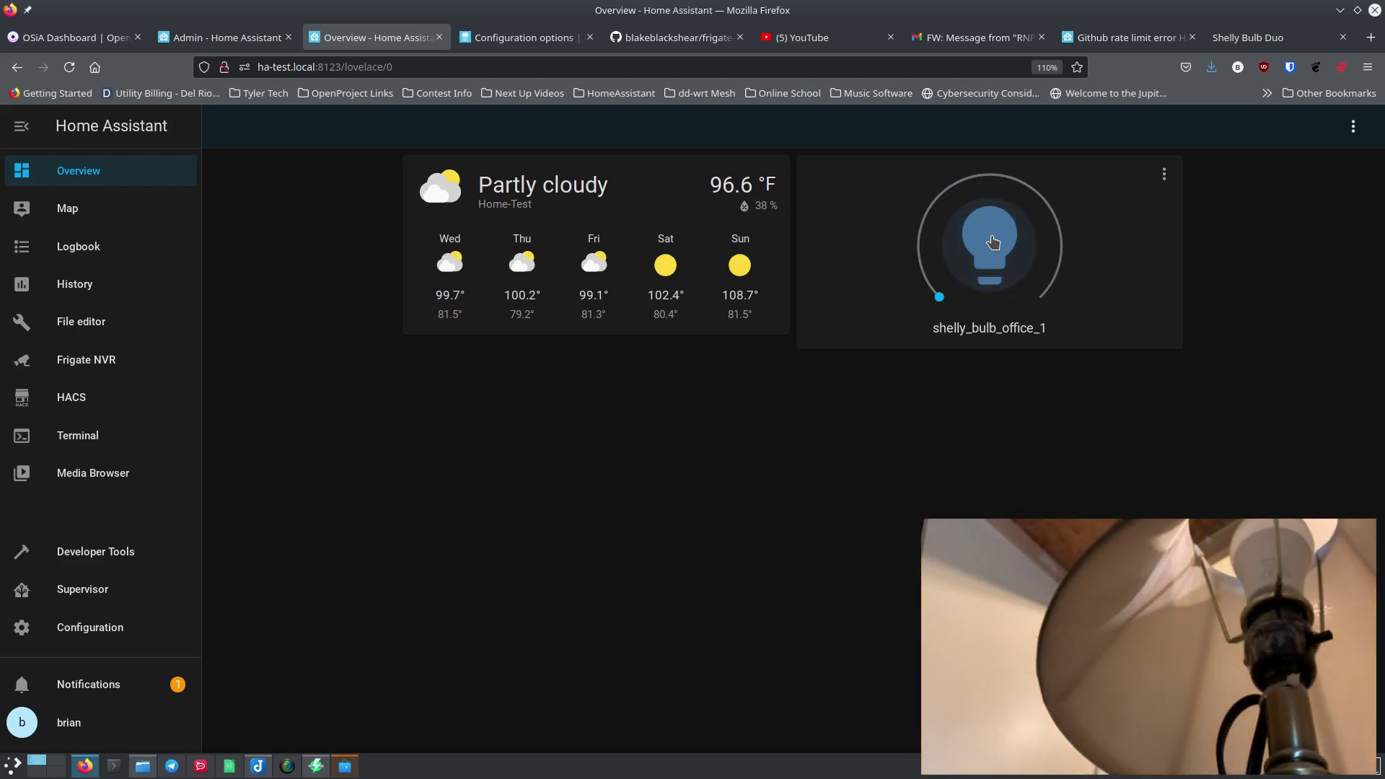
left_click(992, 241)
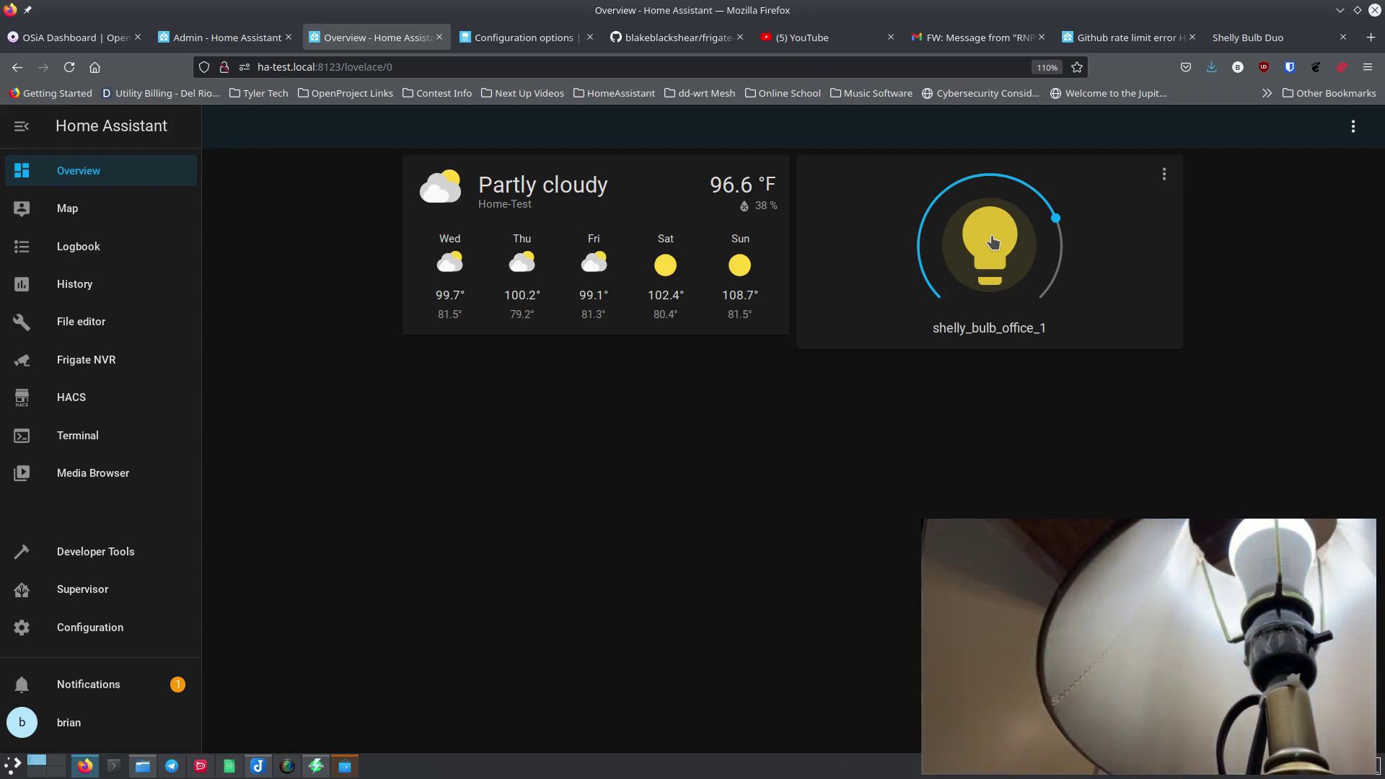
left_click(993, 241)
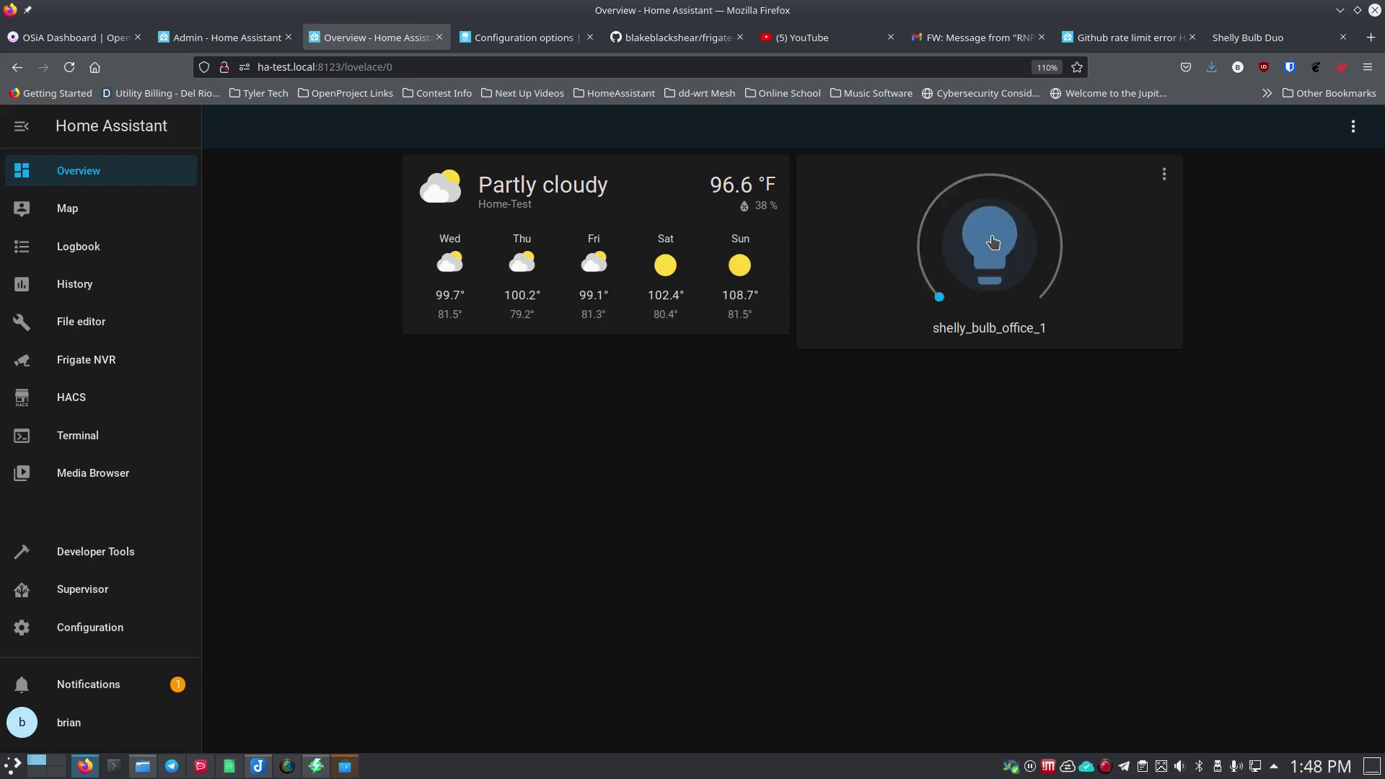